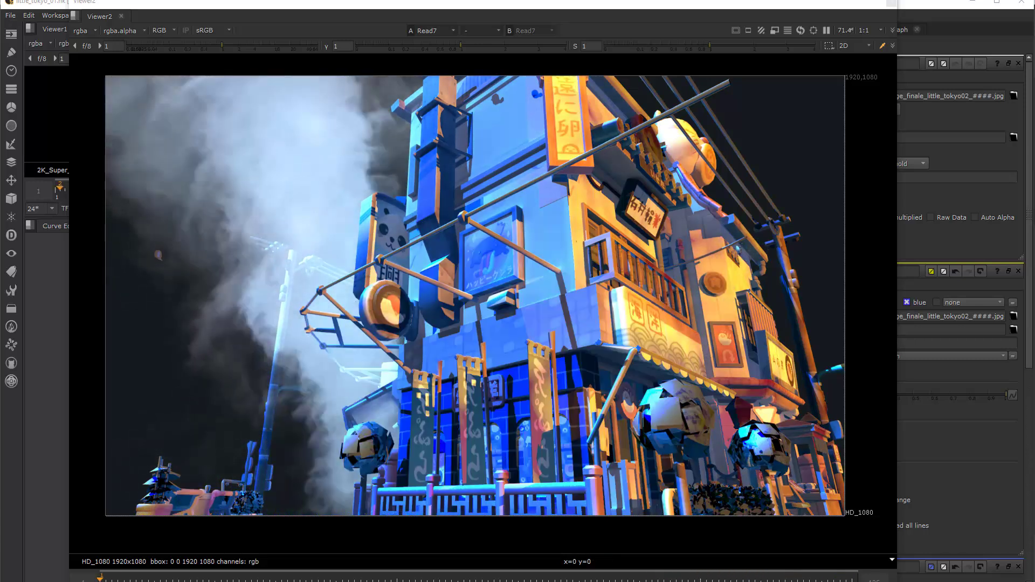
# Display the relighting pass from Read6 in Viewer2 and move the floating node graph aside to examine the image.
pyautogui.moveTo(903, 30); pyautogui.dragTo(424, 42)
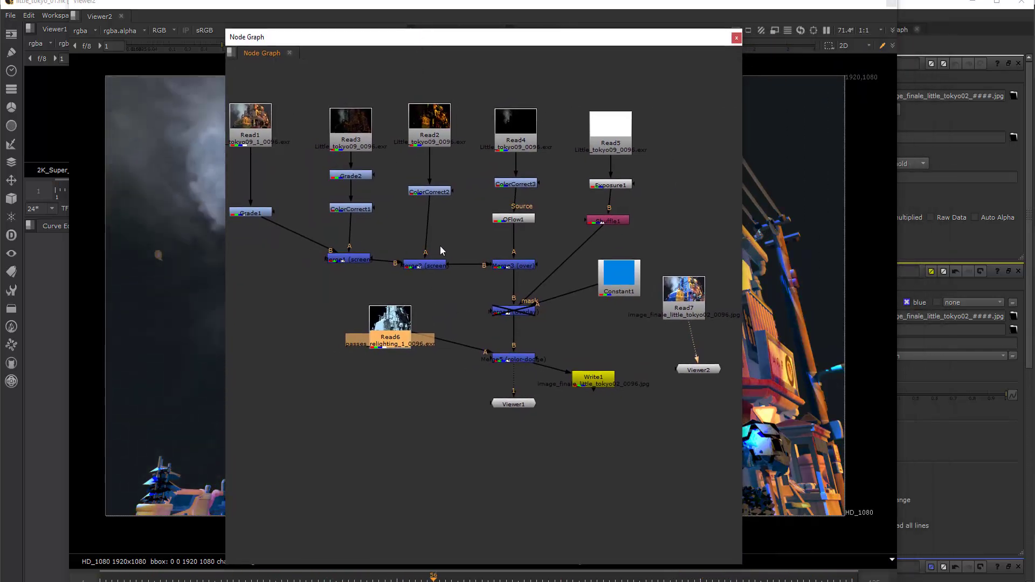
pyautogui.moveTo(386, 326); pyautogui.dragTo(411, 314)
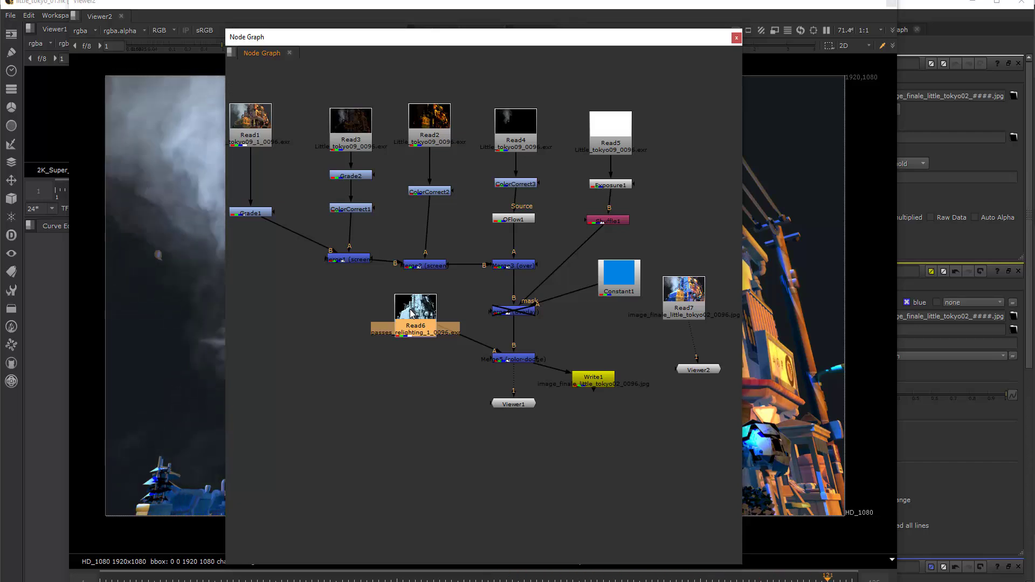
pyautogui.moveTo(700, 370); pyautogui.dragTo(684, 377)
pyautogui.click(410, 315)
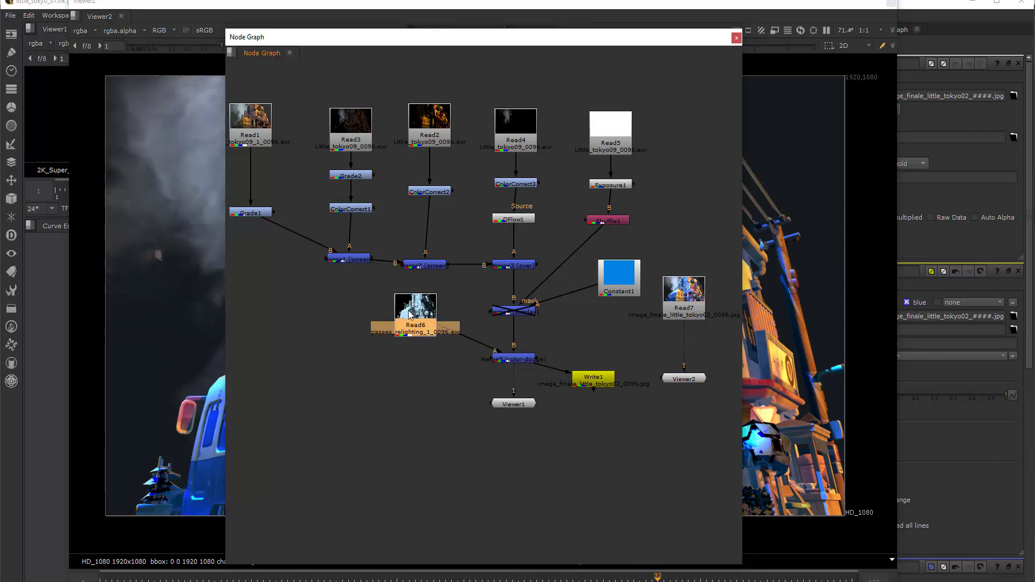
pyautogui.press('1')
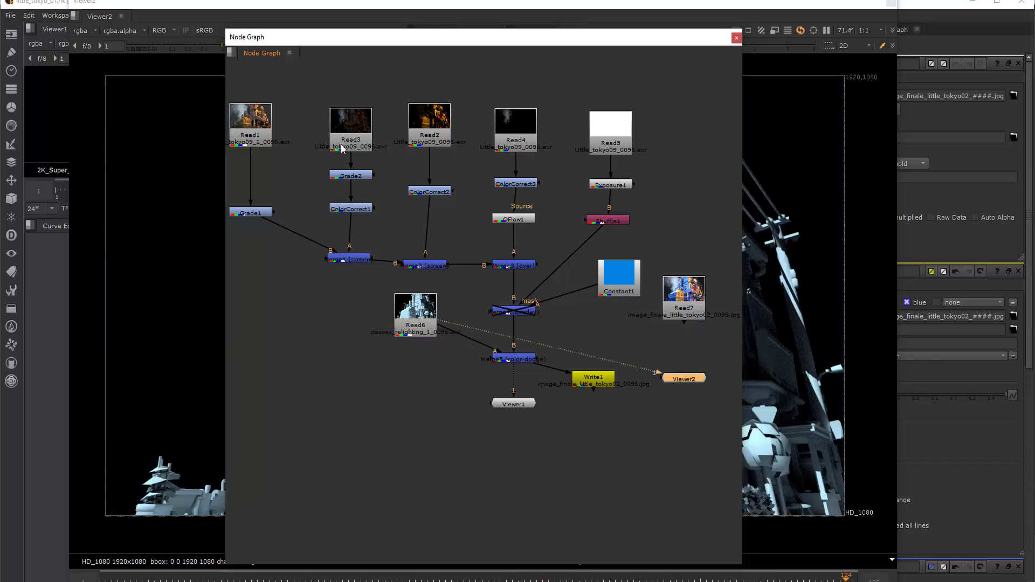
pyautogui.moveTo(364, 37); pyautogui.dragTo(1034, 38)
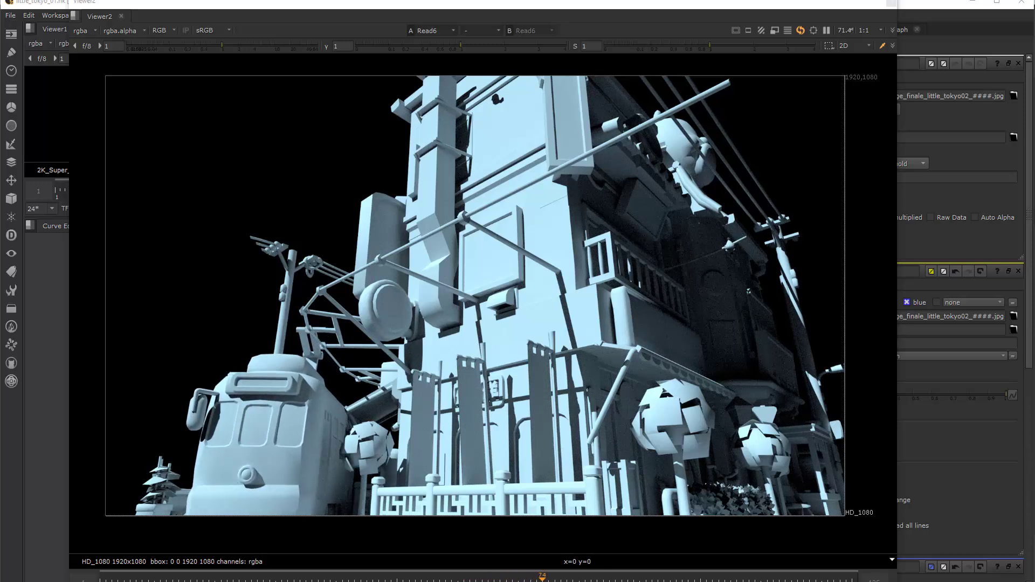
# Reconnect Viewer2 to the final image node Read7 and move the node graph aside to examine the composite.
pyautogui.moveTo(1032, 152); pyautogui.dragTo(298, 66)
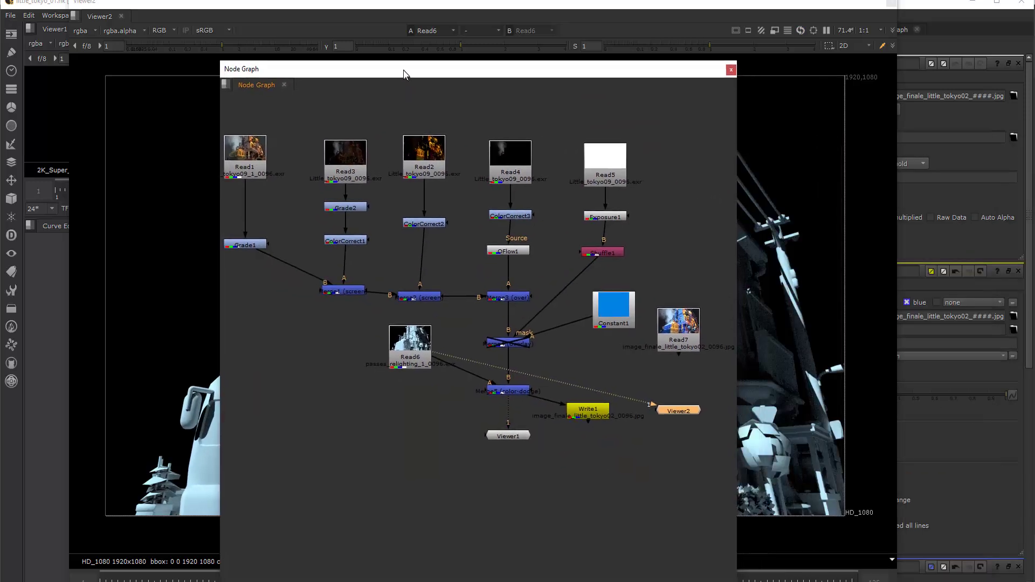
pyautogui.click(678, 331)
pyautogui.moveTo(678, 354); pyautogui.dragTo(678, 408)
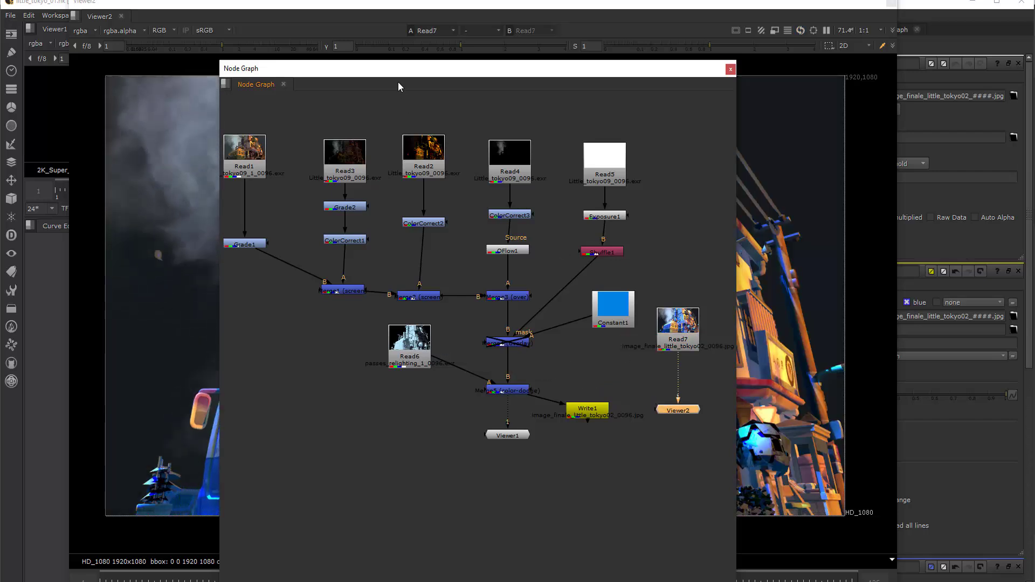
pyautogui.moveTo(396, 71); pyautogui.dragTo(1034, 113)
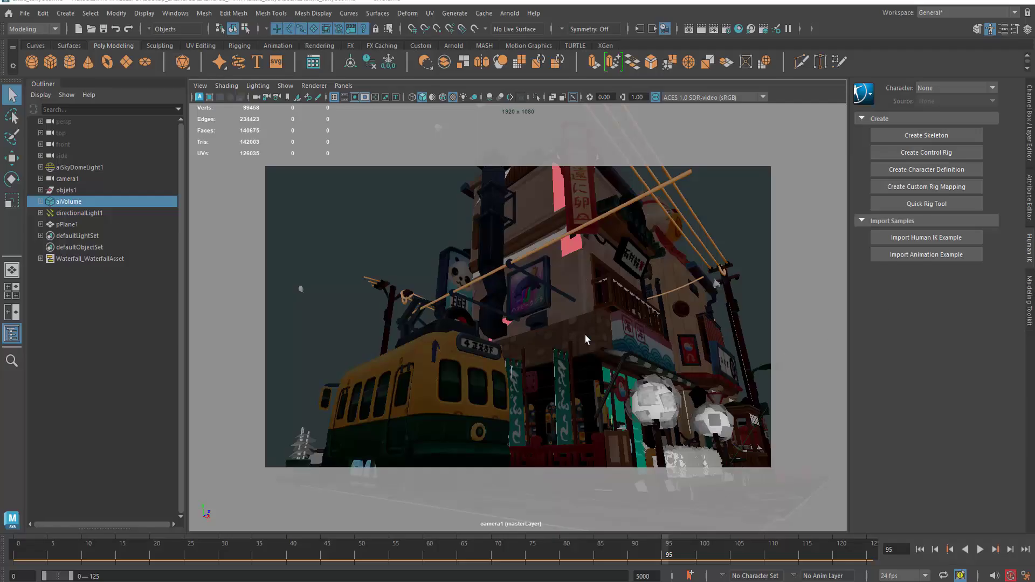
# In Maya, play and scrub the tram animation through camera1, stopping at frame 101.
pyautogui.hotkey('alt', 'v')
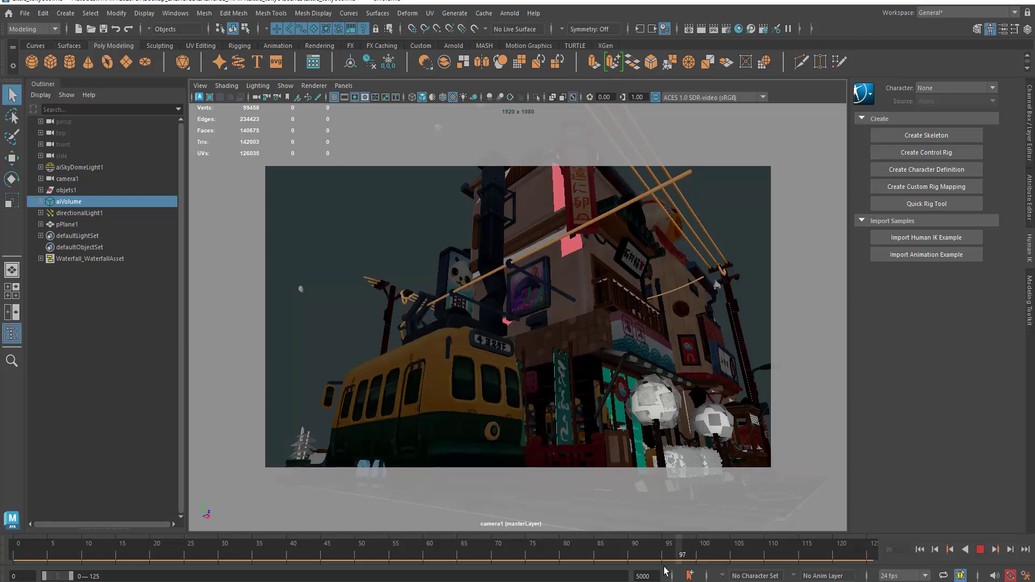
pyautogui.moveTo(720, 563)
pyautogui.mouseDown()
pyautogui.moveTo(380, 569)
pyautogui.moveTo(659, 574)
pyautogui.mouseUp()
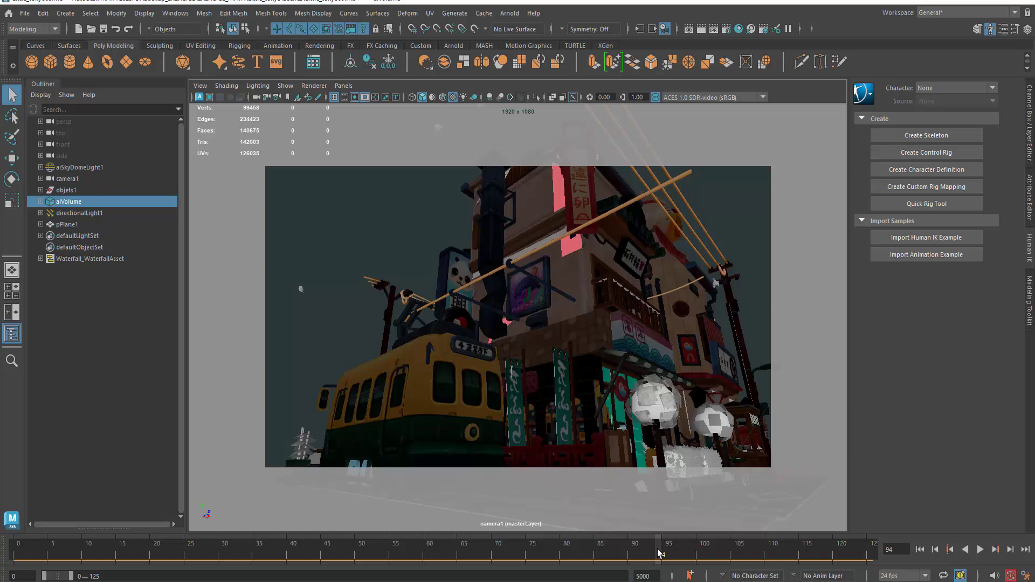
pyautogui.moveTo(658, 551); pyautogui.dragTo(709, 552)
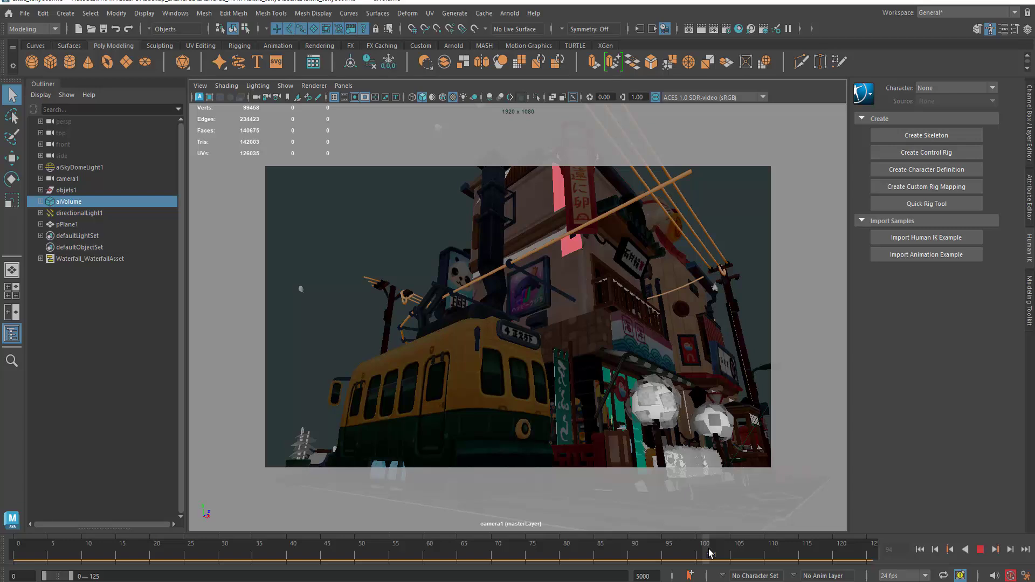
pyautogui.moveTo(709, 553); pyautogui.dragTo(707, 554)
# Open Render Setup, collapse the Outline layer and move the window clear of the viewport.
pyautogui.click(764, 33)
pyautogui.moveTo(719, 182); pyautogui.dragTo(706, 114)
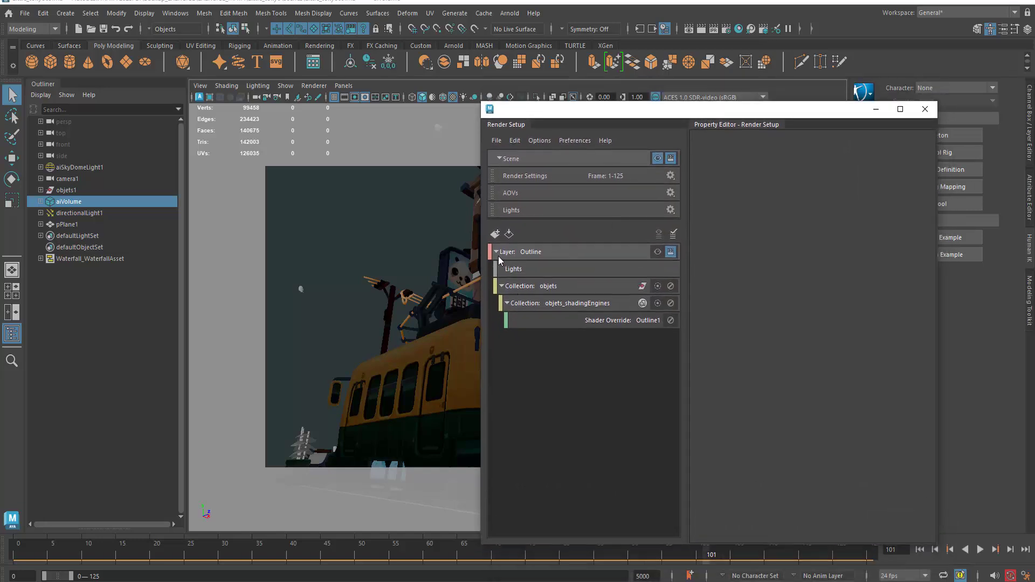
pyautogui.click(496, 251)
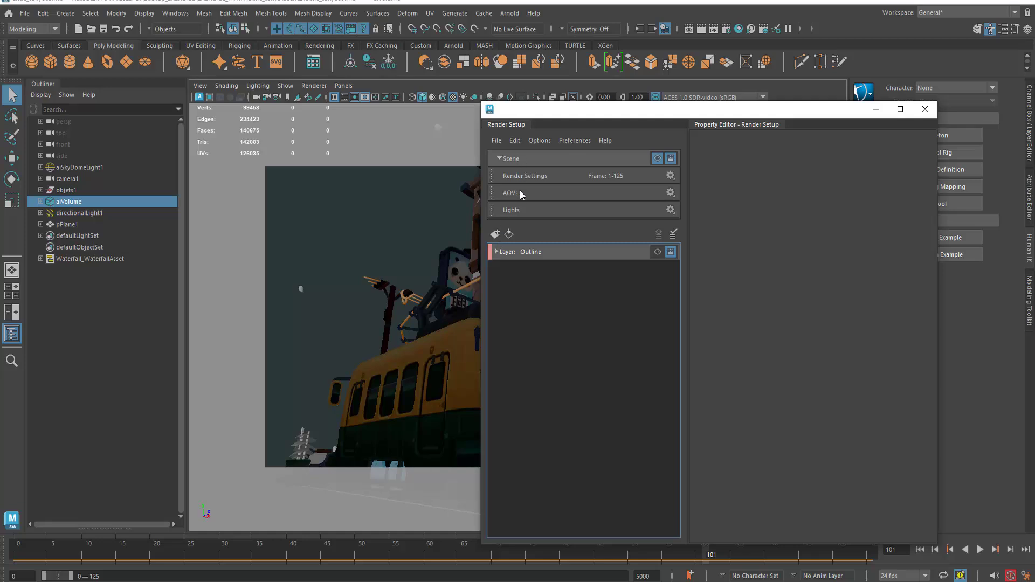
pyautogui.moveTo(595, 116); pyautogui.dragTo(641, 116)
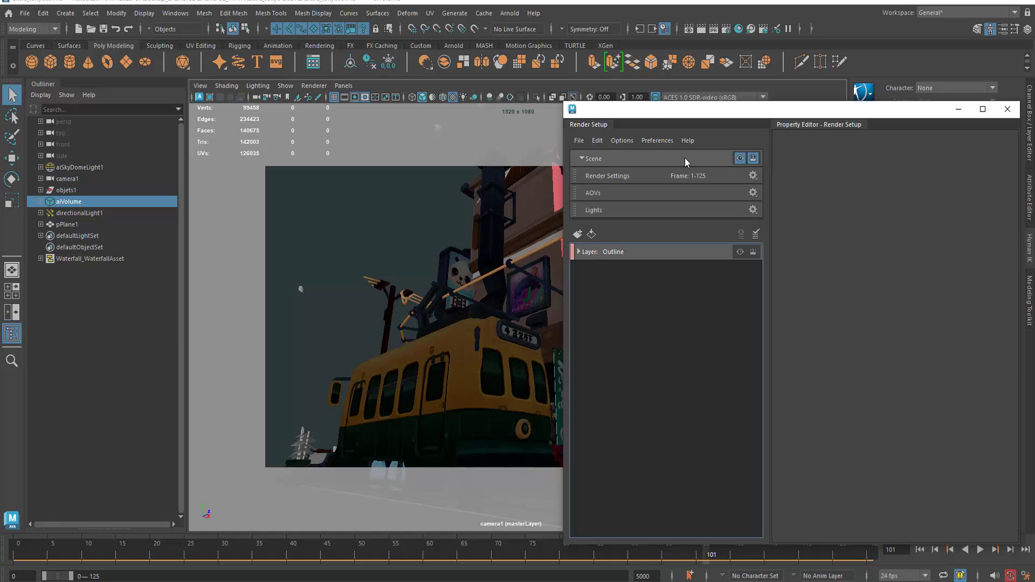
# Create a render layer named Relighting, preview it briefly and make the Scene layer visible again.
pyautogui.click(577, 235)
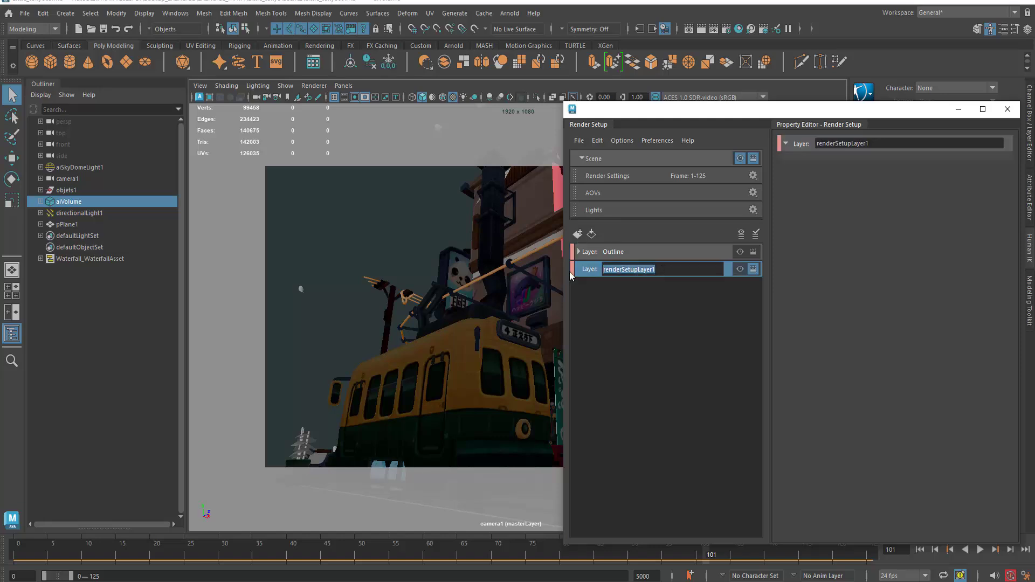
pyautogui.write('Relighting')
pyautogui.press('Return')
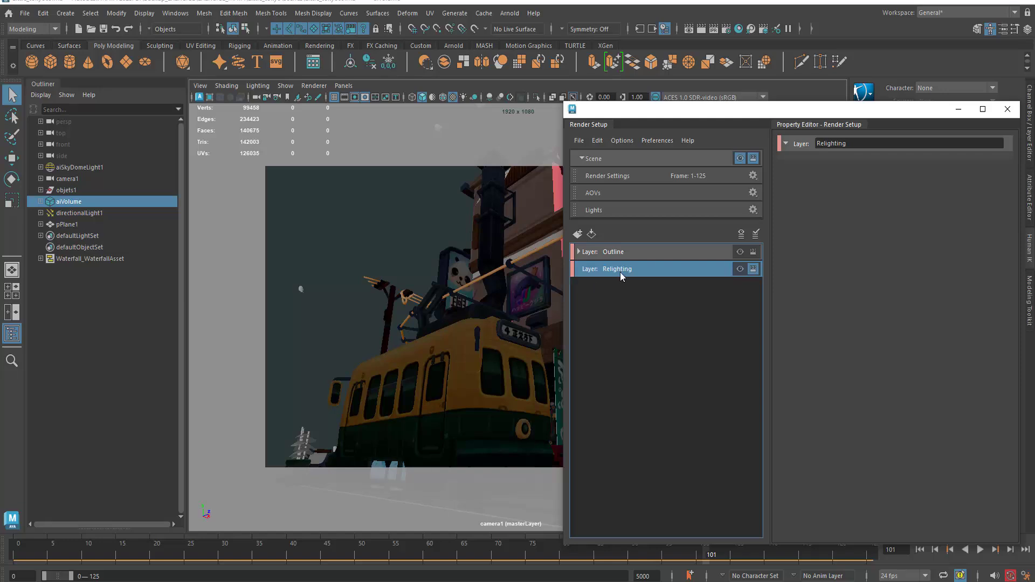
pyautogui.click(740, 269)
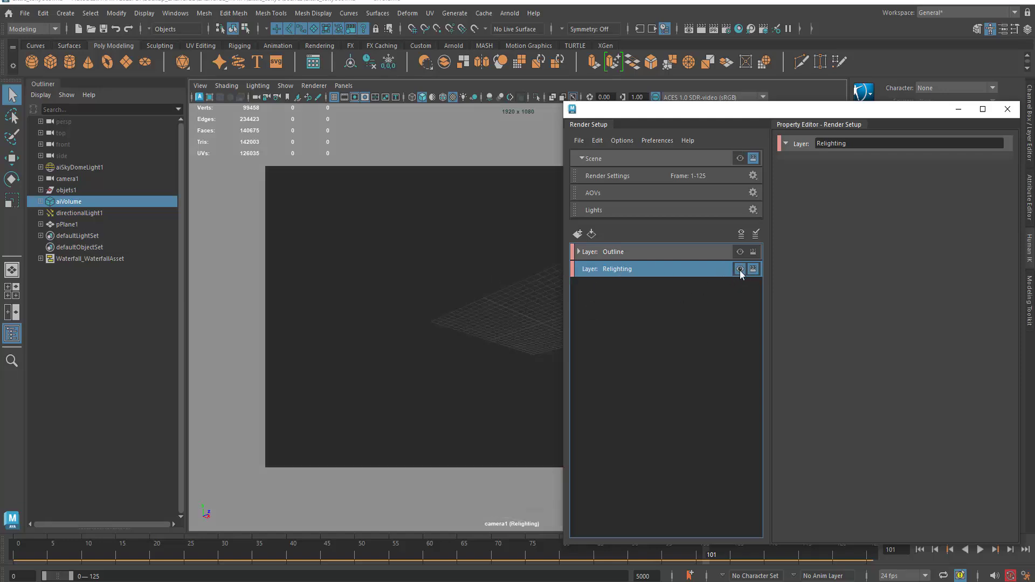
pyautogui.click(740, 159)
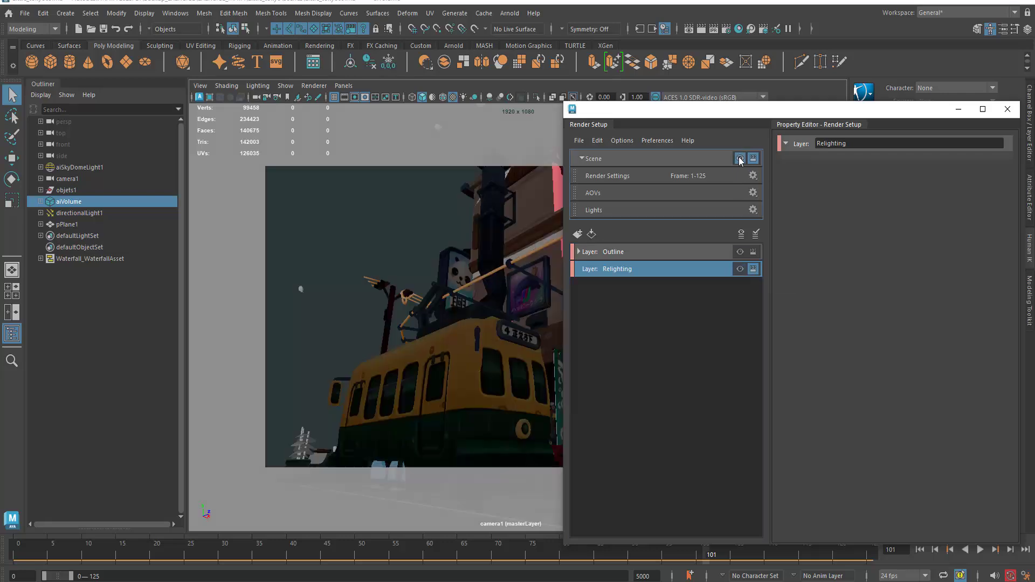
# Create a collection named objets_poly inside the Relighting layer.
pyautogui.rightClick(610, 268)
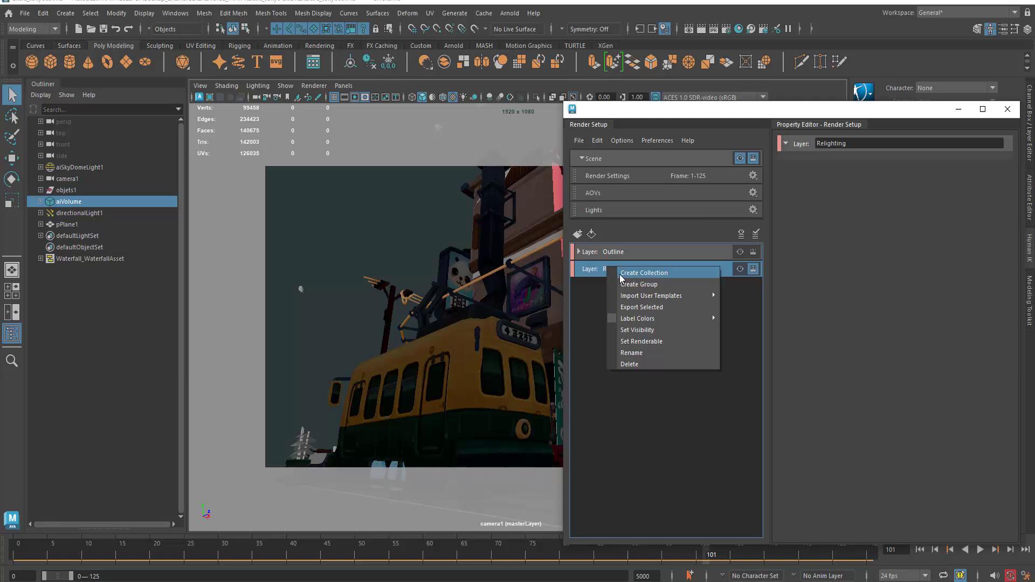
pyautogui.click(619, 273)
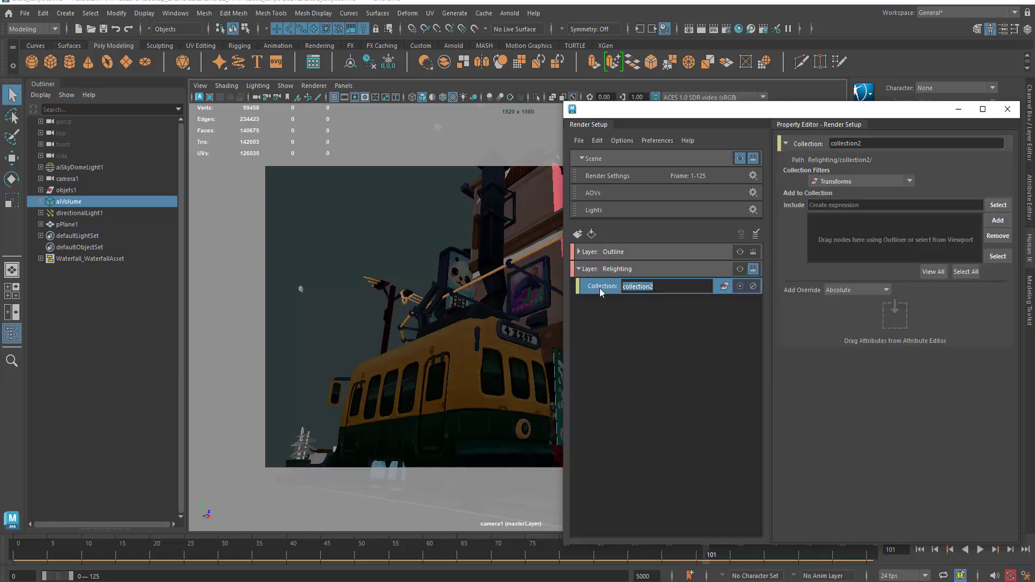
pyautogui.write('o')
pyautogui.press('BackSpace')
pyautogui.press('BackSpace')
pyautogui.write('jets ')
pyautogui.write('poly')
pyautogui.press('Return')
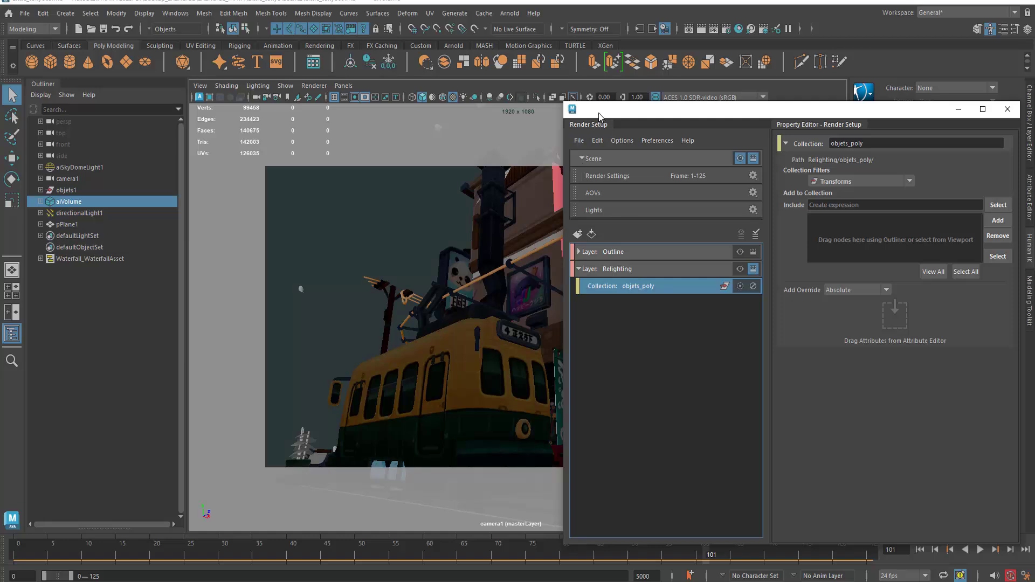
# Switch the viewport to the persp camera and bring the whole building model into view.
pyautogui.moveTo(598, 112); pyautogui.dragTo(629, 103)
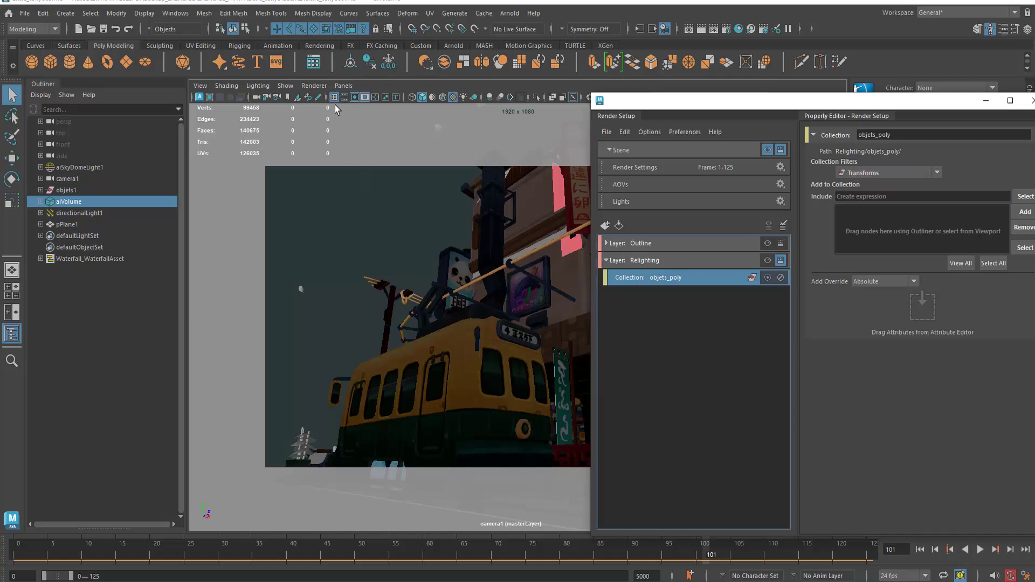
pyautogui.click(343, 86)
pyautogui.moveTo(362, 99)
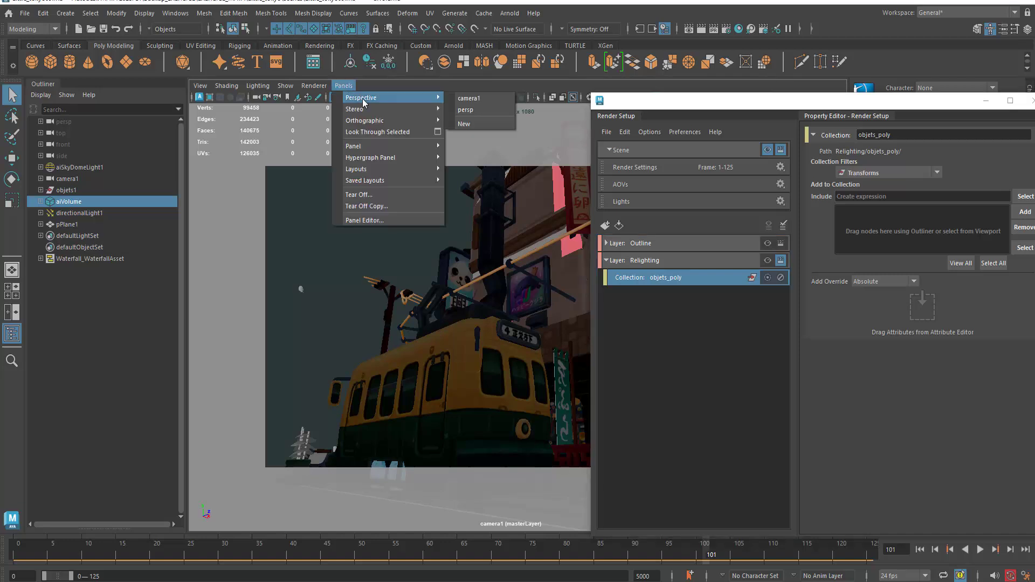
pyautogui.click(473, 111)
pyautogui.keyDown('alt'); pyautogui.moveTo(524, 371); pyautogui.dragTo(422, 428); pyautogui.keyUp('alt')
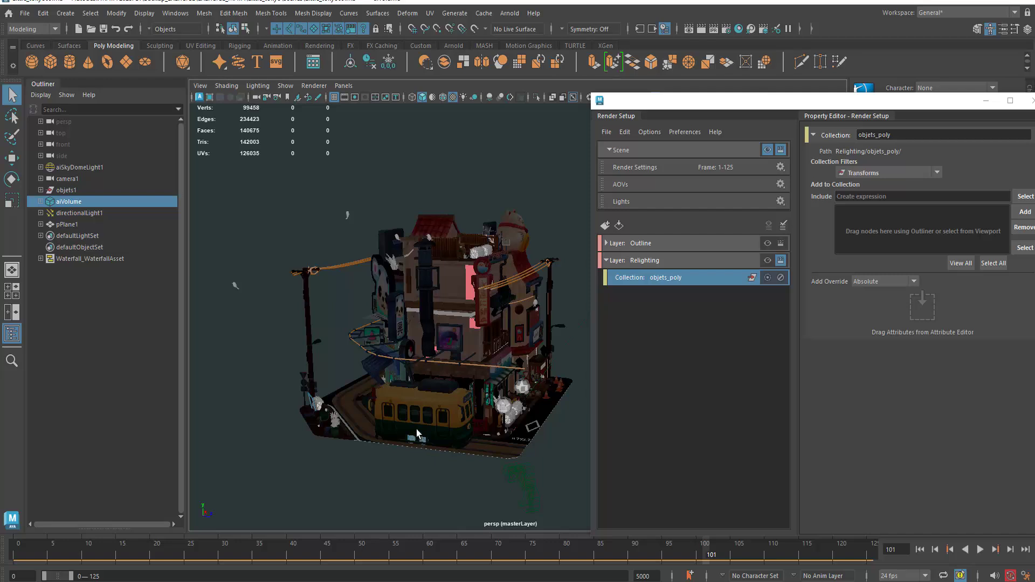
# Hide all object types in the viewport except Polygons.
pyautogui.click(349, 87)
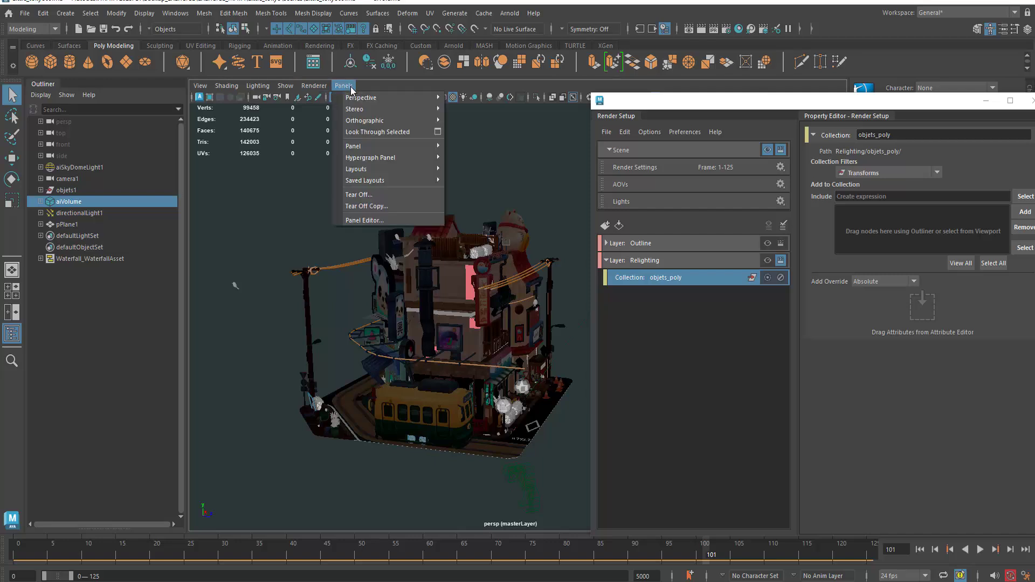
pyautogui.moveTo(280, 85)
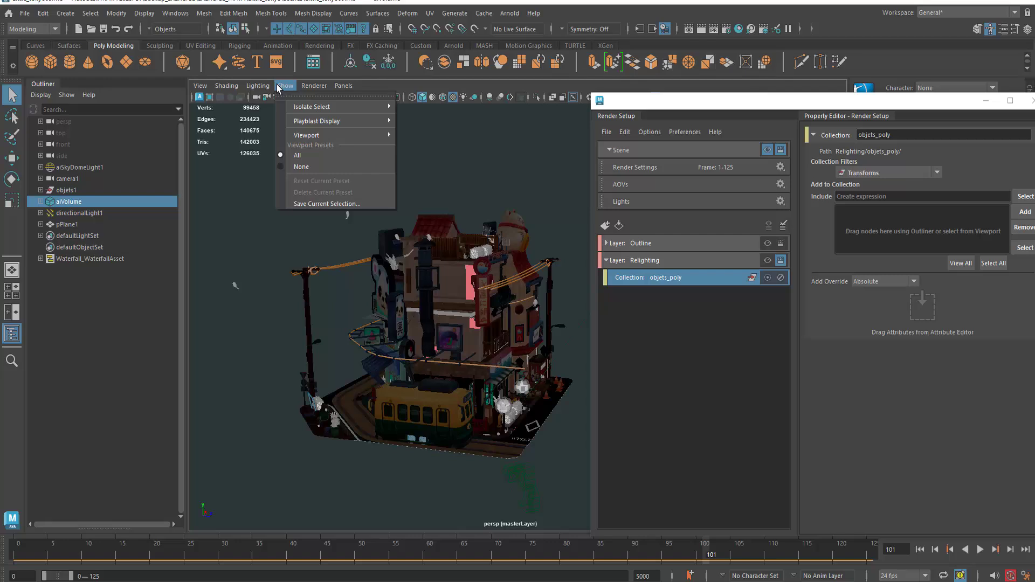
pyautogui.click(300, 166)
pyautogui.click(285, 85)
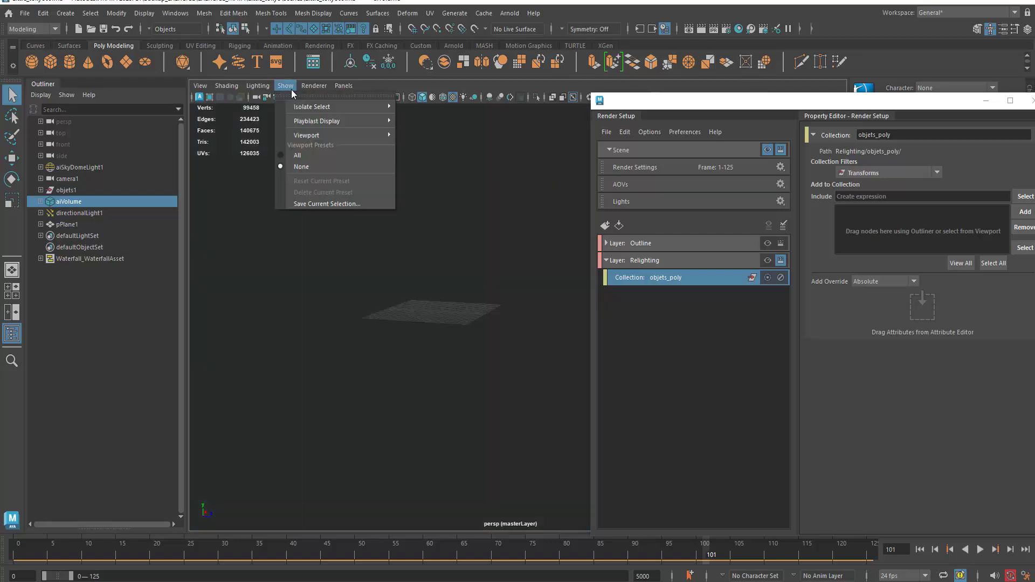
pyautogui.moveTo(305, 123)
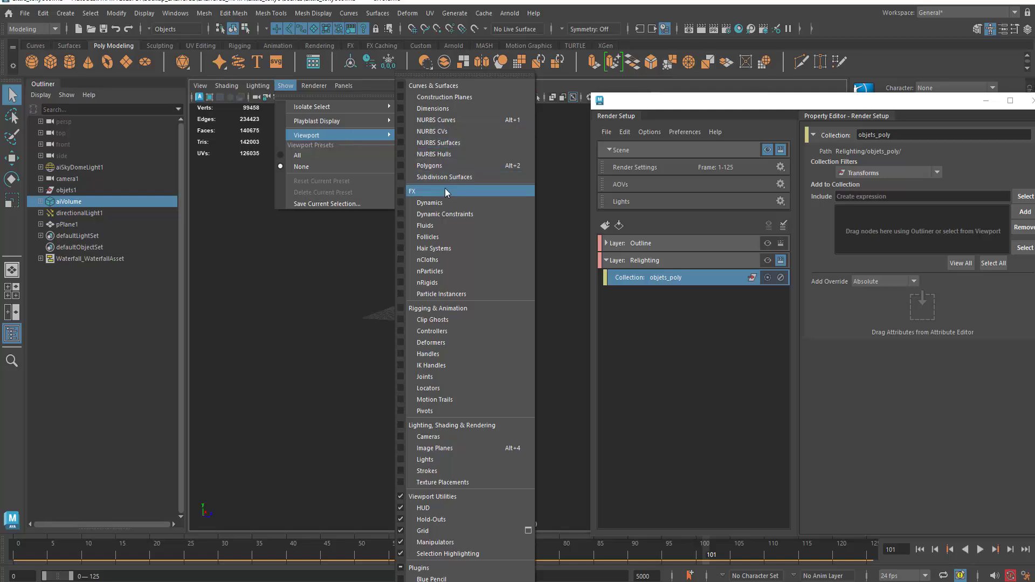
pyautogui.click(439, 166)
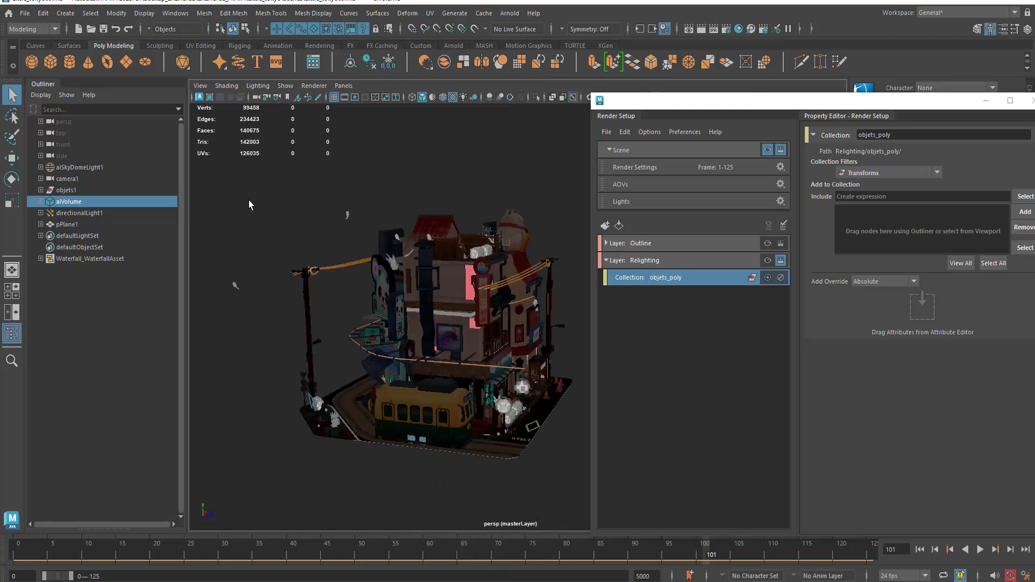
# Select all the visible polygon objects of the building scene and add them to the objets_poly collection.
pyautogui.moveTo(212, 187); pyautogui.dragTo(575, 478)
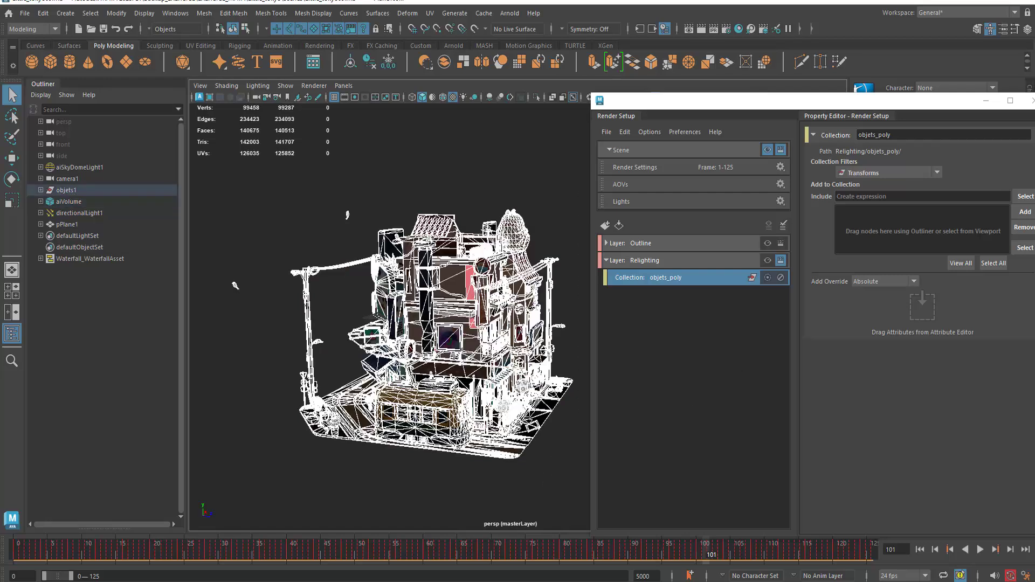
pyautogui.moveTo(846, 101); pyautogui.dragTo(758, 98)
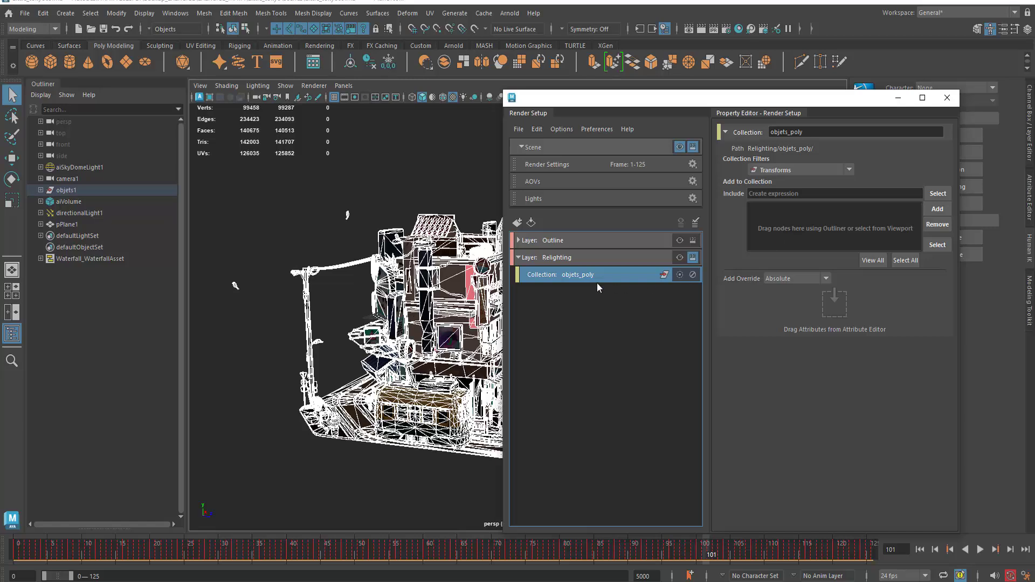
pyautogui.click(937, 210)
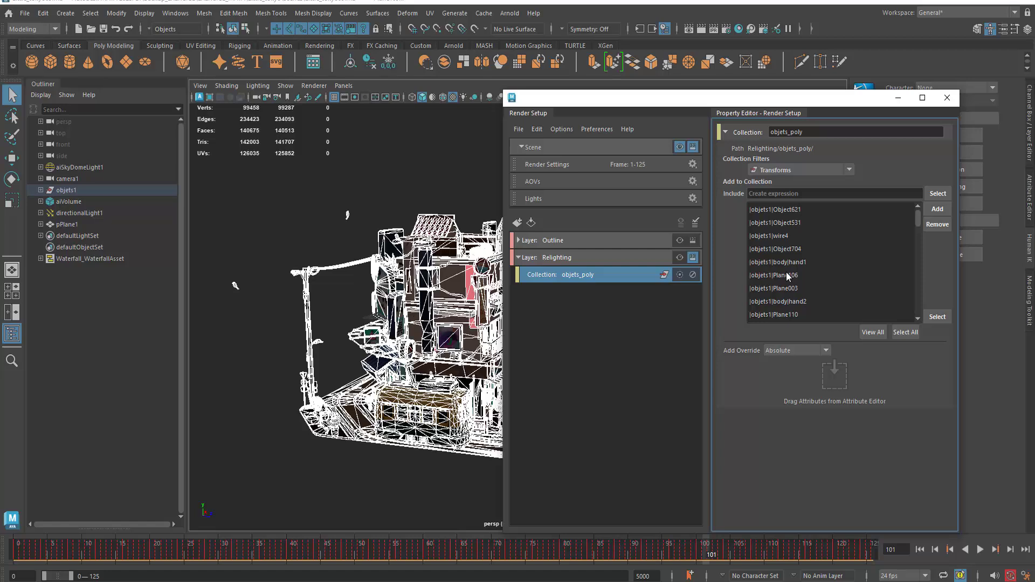
pyautogui.click(788, 169)
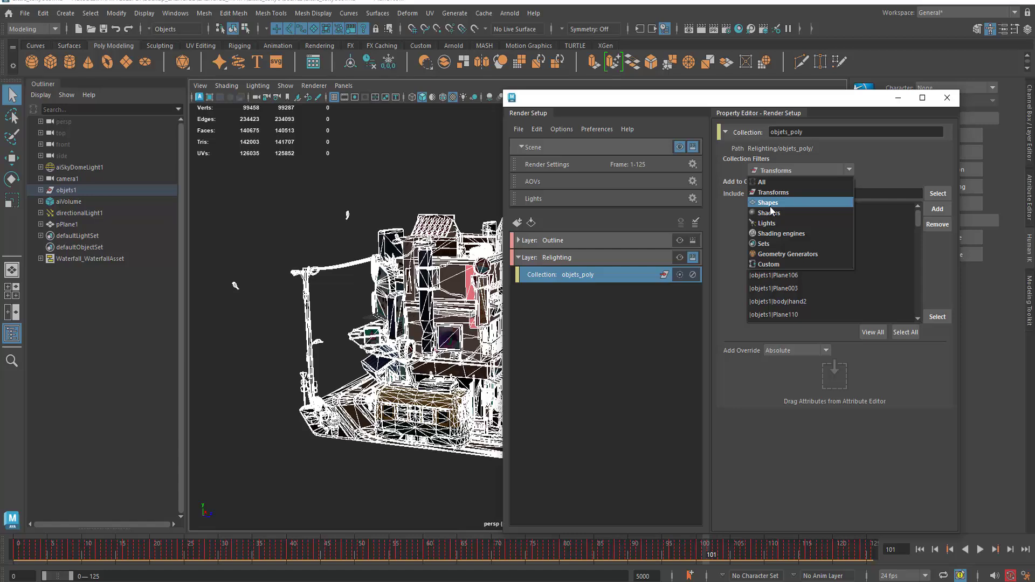
pyautogui.click(788, 457)
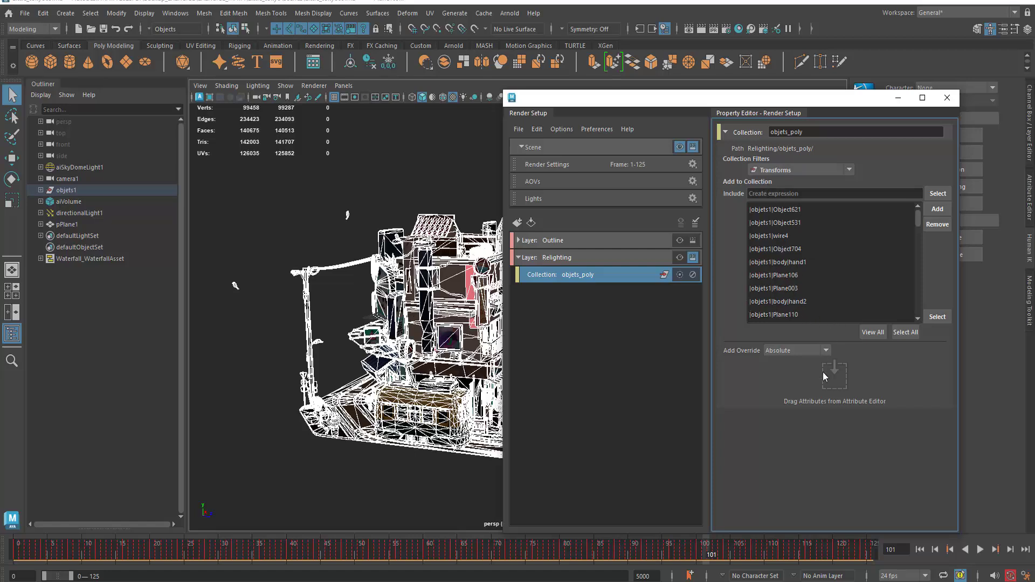
pyautogui.click(619, 351)
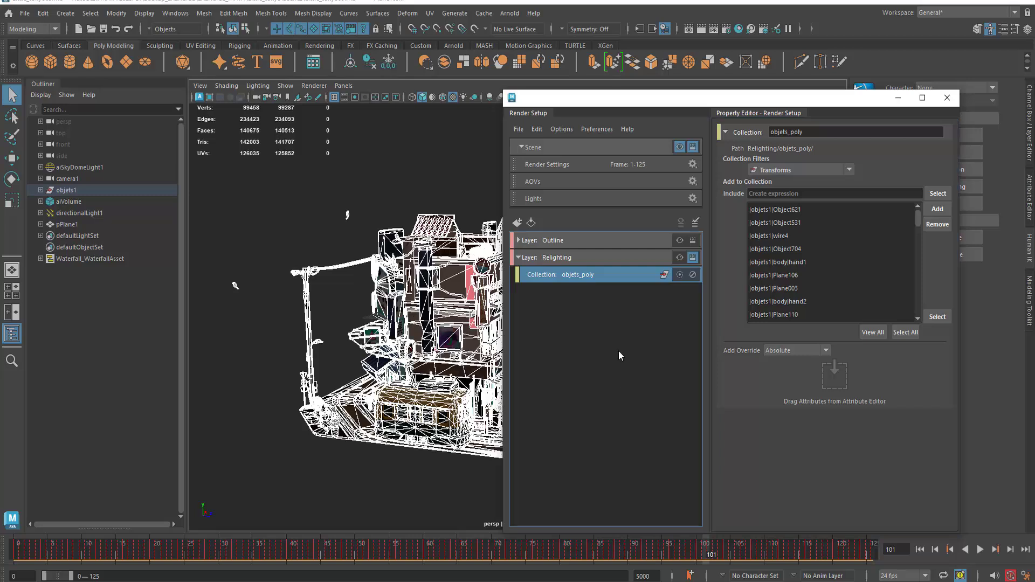
# Add a shader override named Lambert to the objets_poly collection.
pyautogui.click(621, 275)
pyautogui.rightClick(613, 274)
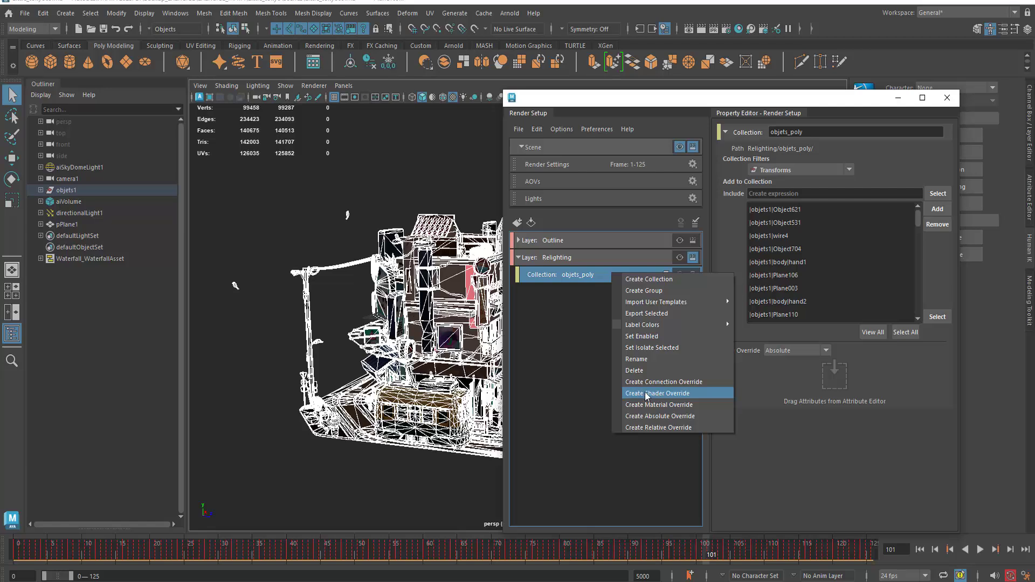
pyautogui.click(662, 394)
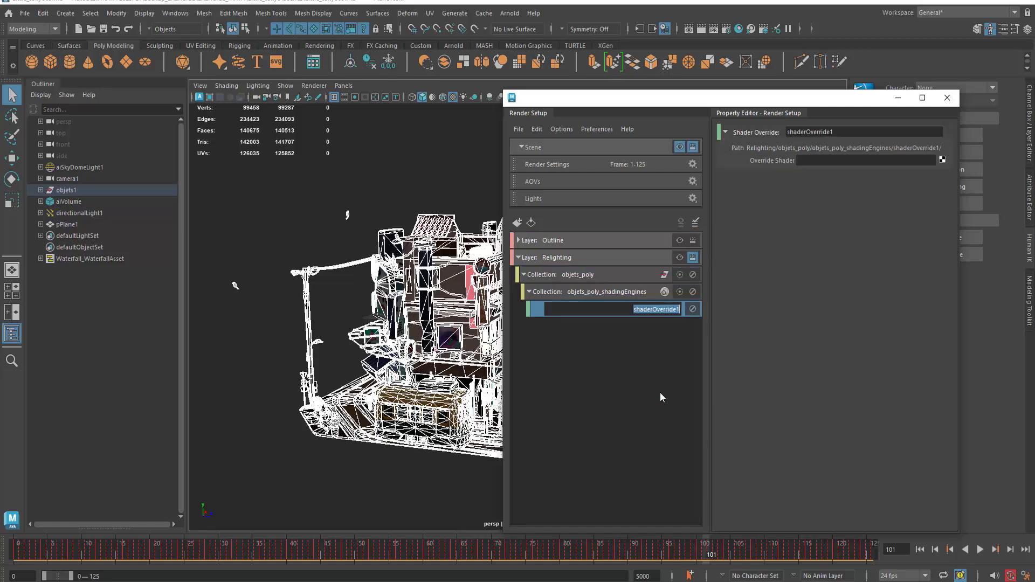
pyautogui.moveTo(634, 310); pyautogui.dragTo(684, 309)
pyautogui.write('Lambert')
pyautogui.press('Return')
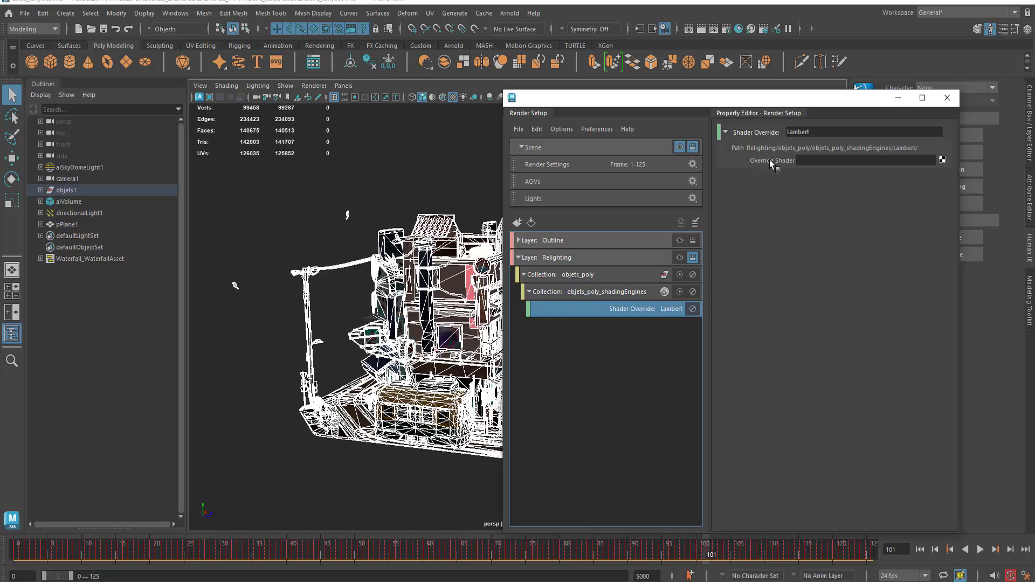
# Assign a new Arnold aiUtility shader as the Lambert override's shader.
pyautogui.click(943, 160)
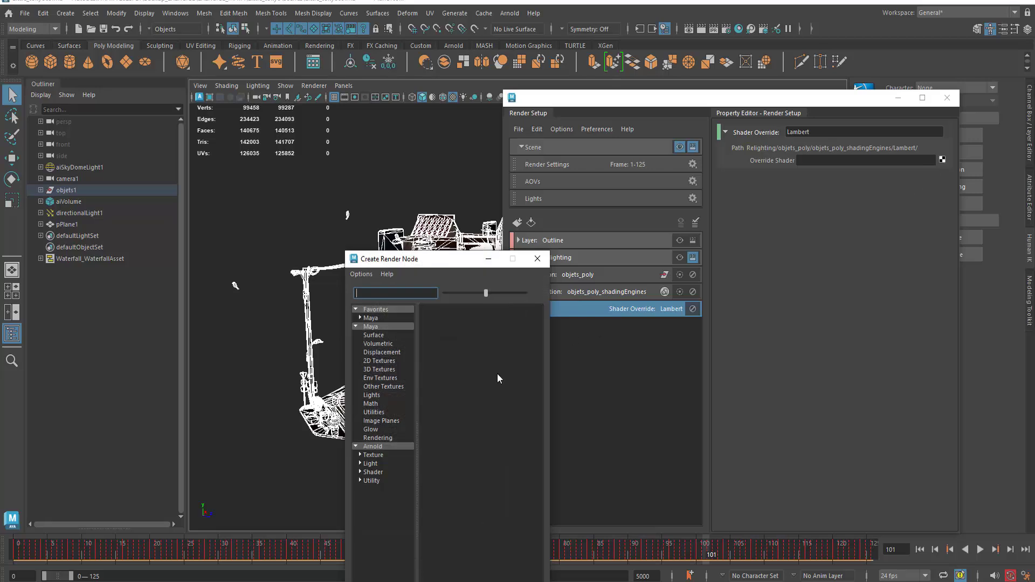
pyautogui.click(373, 472)
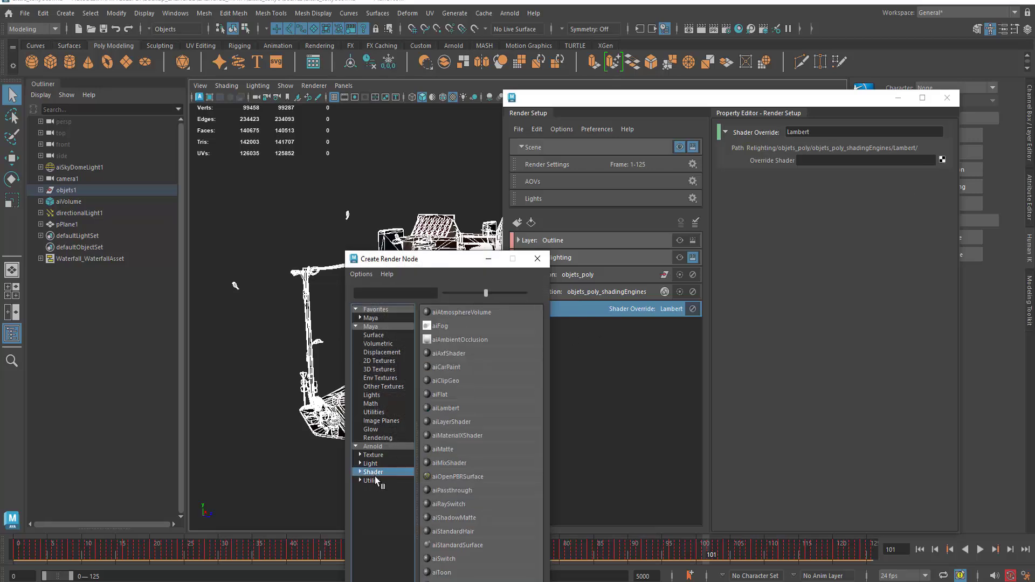
pyautogui.moveTo(444, 260); pyautogui.dragTo(433, 142)
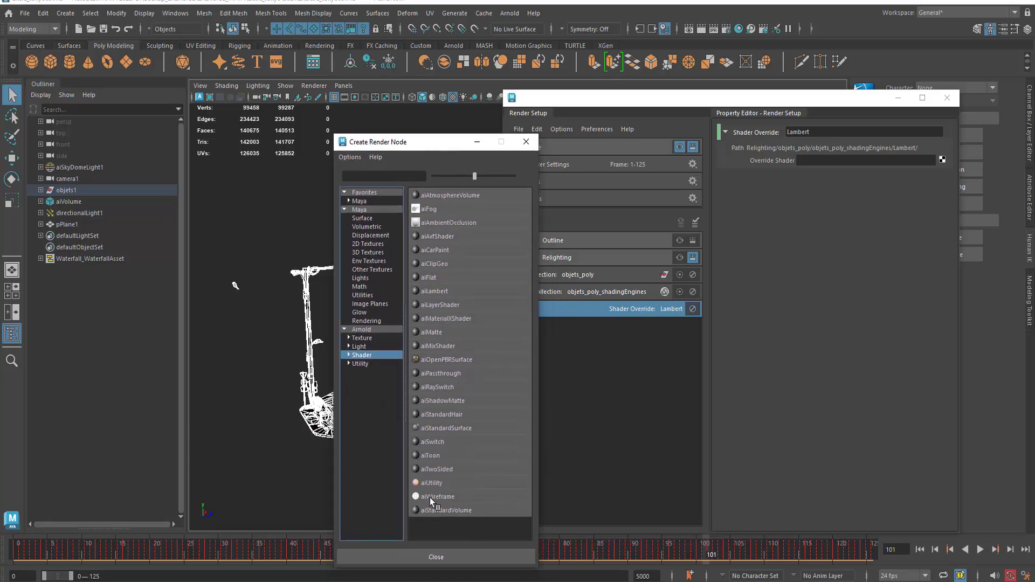
pyautogui.click(430, 484)
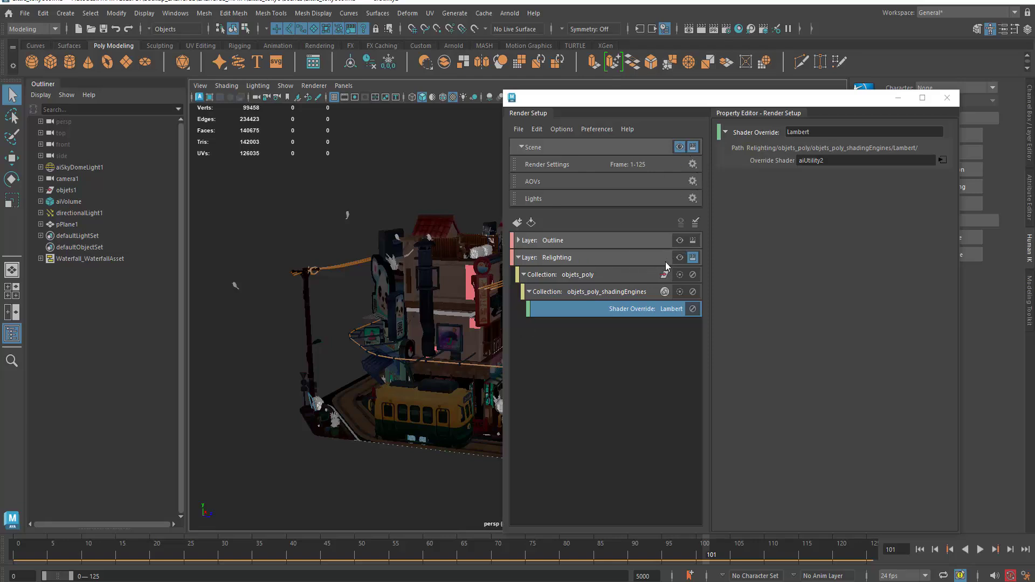
# Make the Relighting layer visible and set the override's aiUtility shade mode to lambert.
pyautogui.click(680, 257)
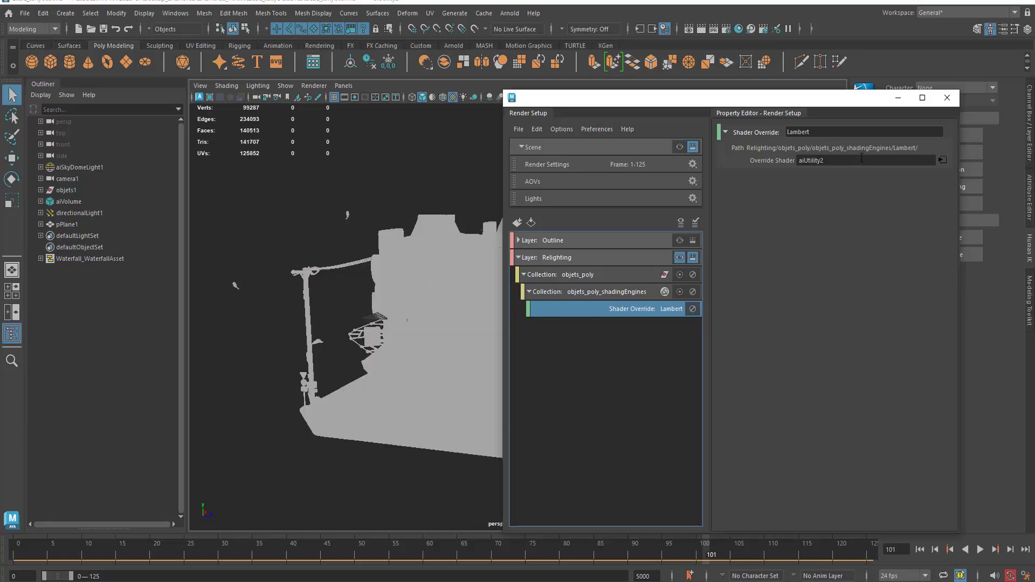
pyautogui.click(942, 160)
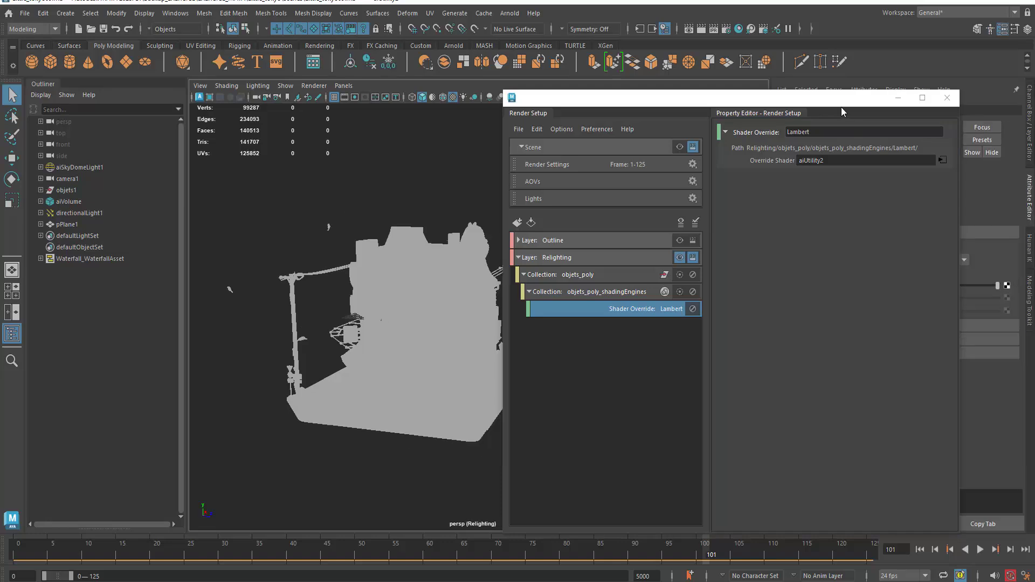
pyautogui.moveTo(840, 105); pyautogui.dragTo(615, 129)
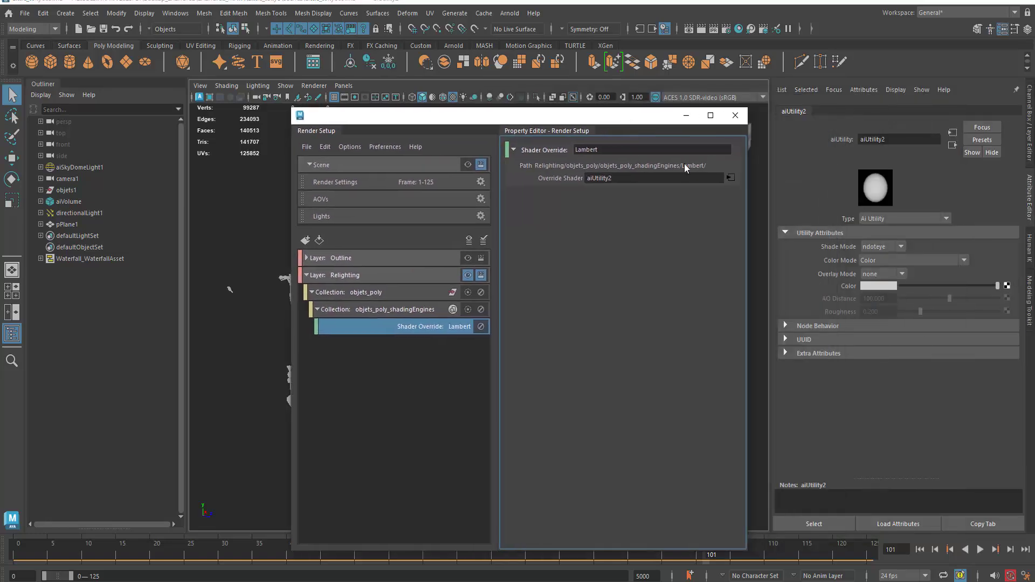
pyautogui.click(875, 248)
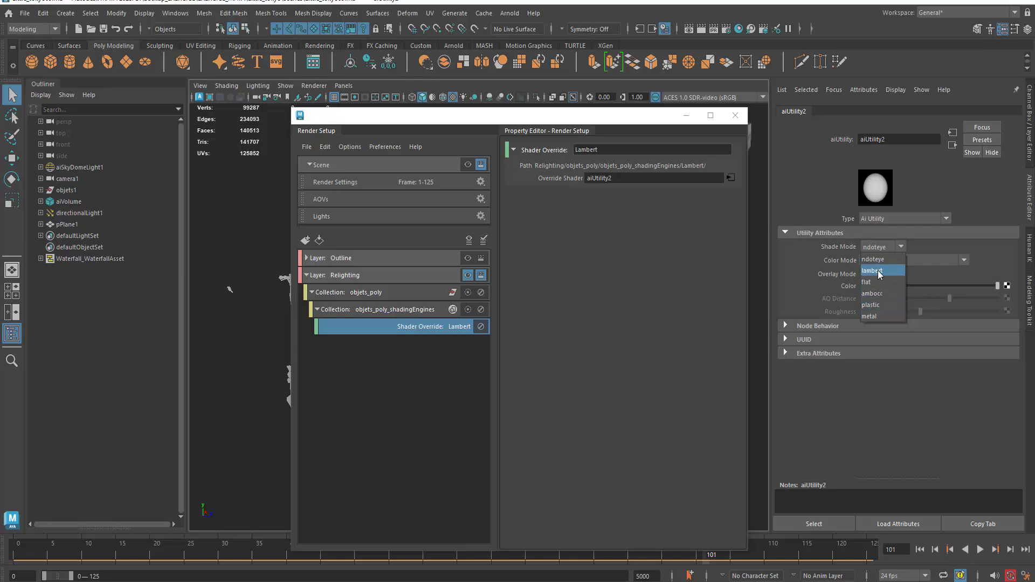
pyautogui.click(879, 275)
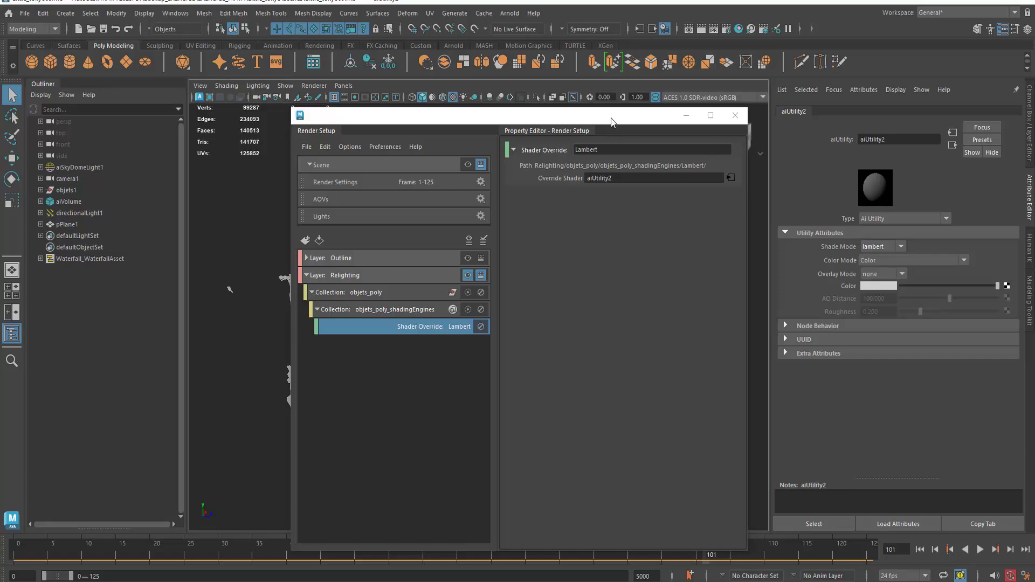
# Turn on Wireframe on Shaded in the viewport to inspect the overridden building model.
pyautogui.moveTo(612, 118); pyautogui.dragTo(836, 111)
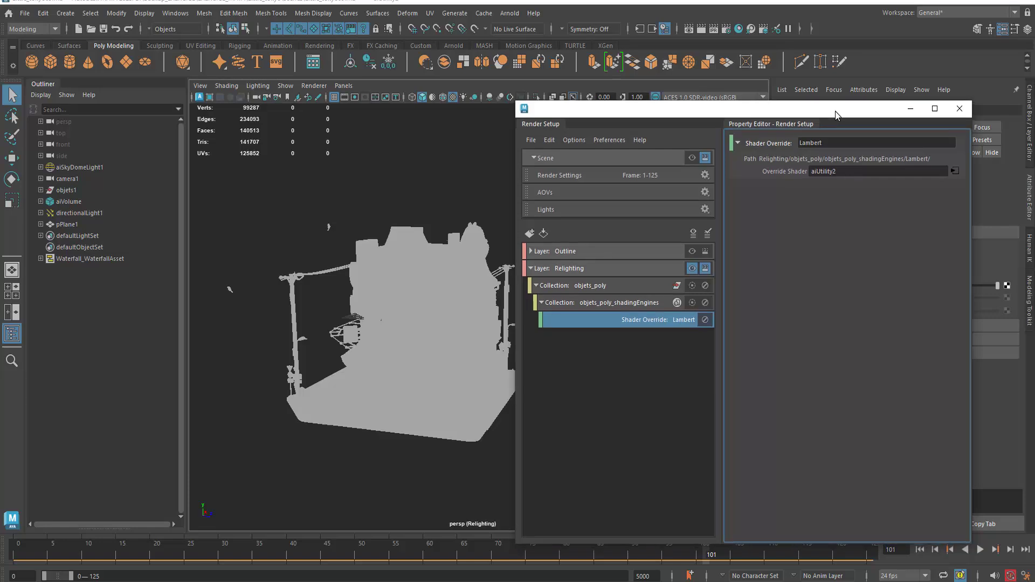
pyautogui.keyDown('alt'); pyautogui.moveTo(455, 357); pyautogui.dragTo(430, 377); pyautogui.keyUp('alt')
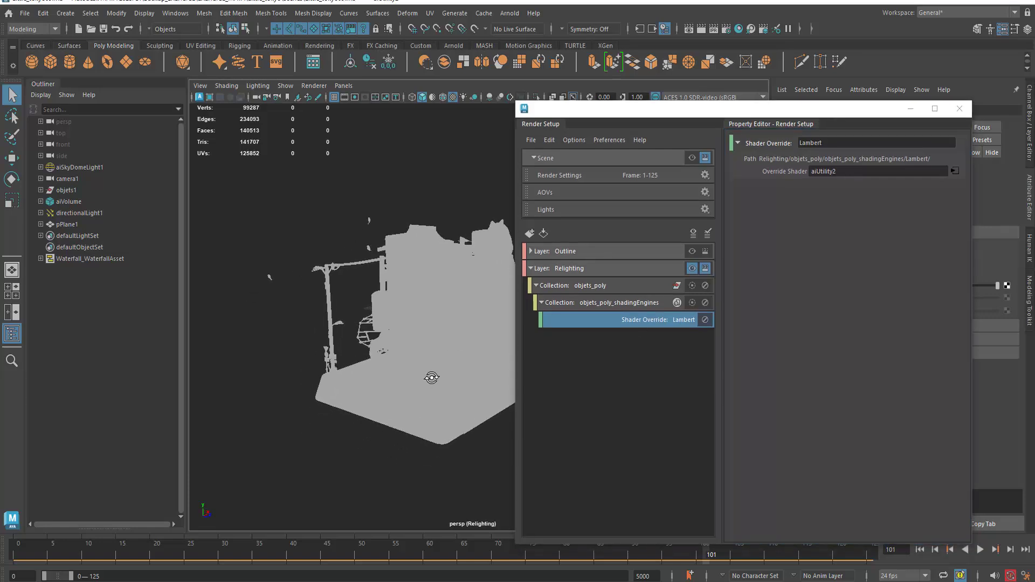
pyautogui.click(286, 87)
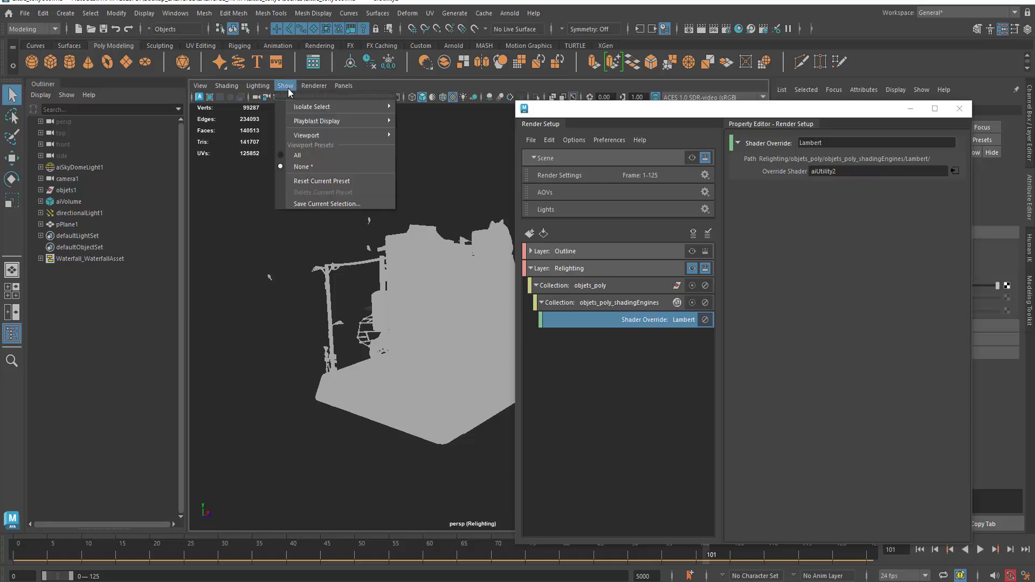
pyautogui.moveTo(227, 87)
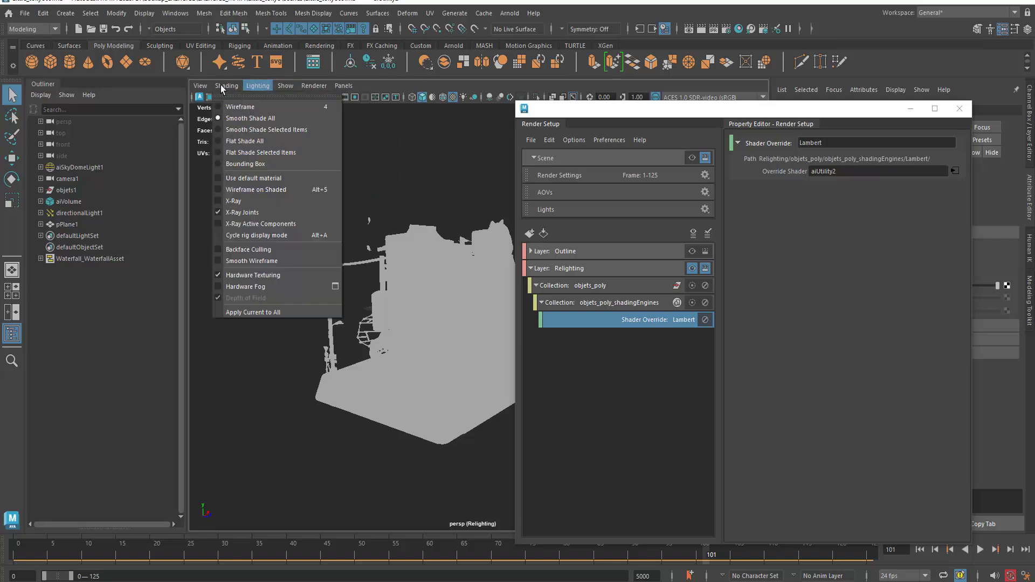
pyautogui.click(242, 189)
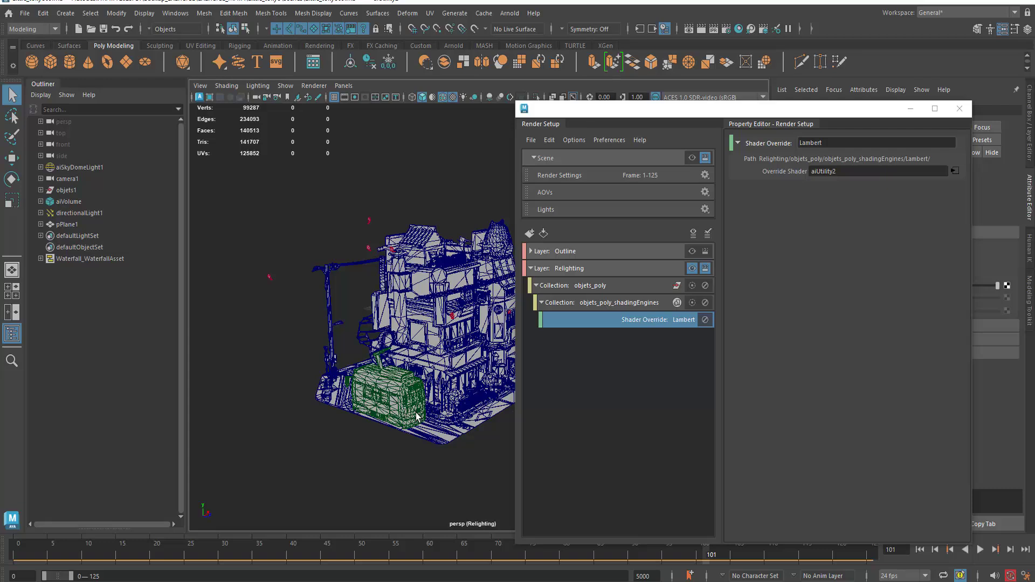
pyautogui.moveTo(419, 418)
pyautogui.keyDown('alt'); pyautogui.mouseDown()
pyautogui.moveTo(413, 413)
pyautogui.moveTo(428, 419)
pyautogui.mouseUp(); pyautogui.keyUp('alt')
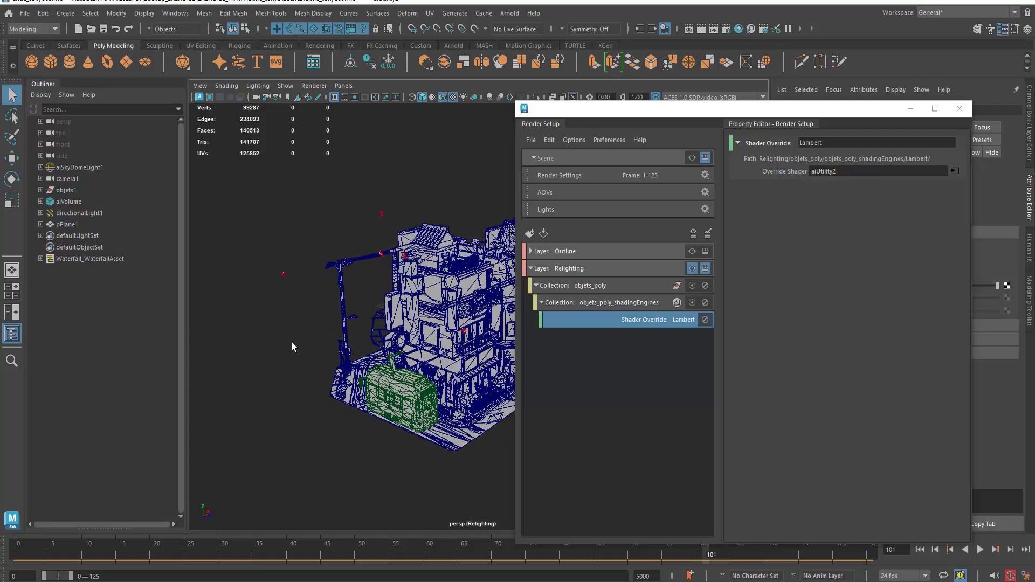
# Switch back to the master scene layer and show all object types in the viewport.
pyautogui.click(691, 158)
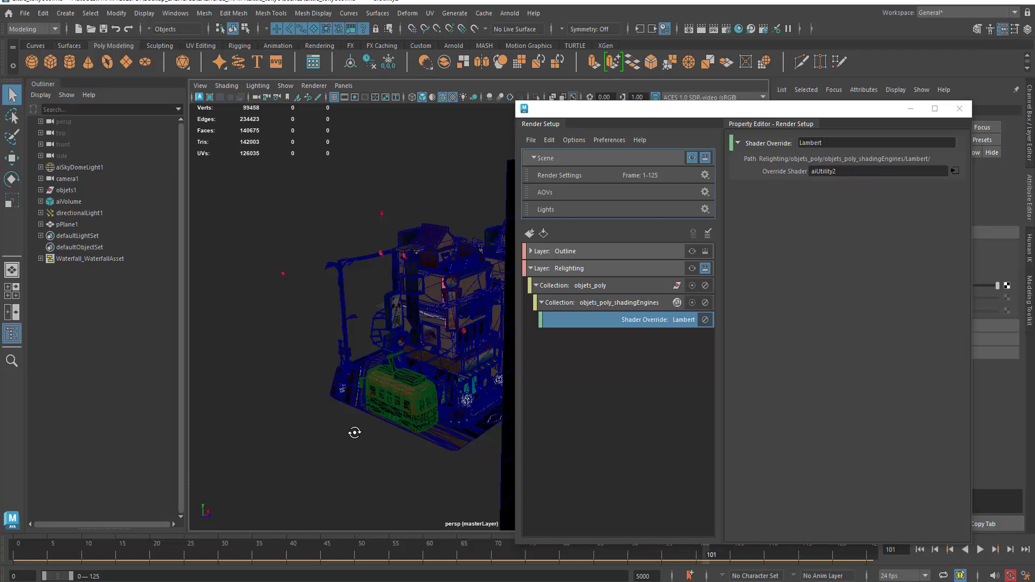
pyautogui.moveTo(353, 432)
pyautogui.keyDown('alt'); pyautogui.mouseDown()
pyautogui.moveTo(381, 423)
pyautogui.moveTo(353, 428)
pyautogui.mouseUp(); pyautogui.keyUp('alt')
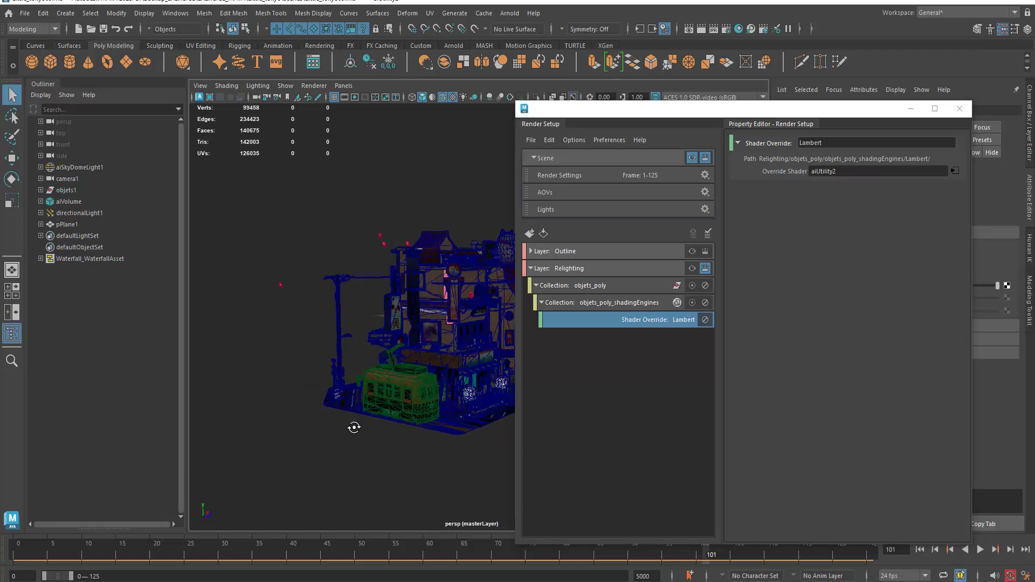
pyautogui.click(286, 86)
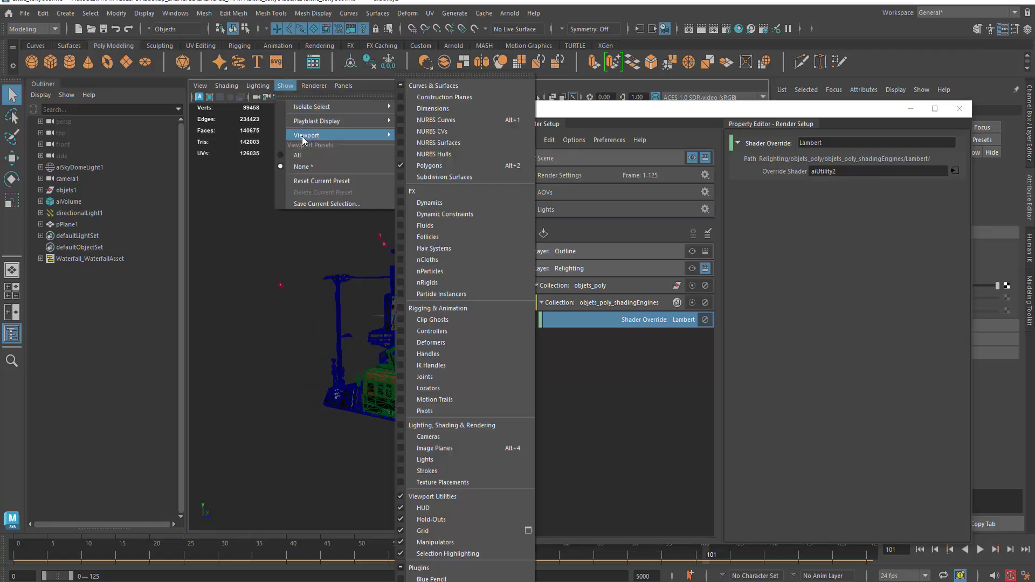
pyautogui.click(298, 157)
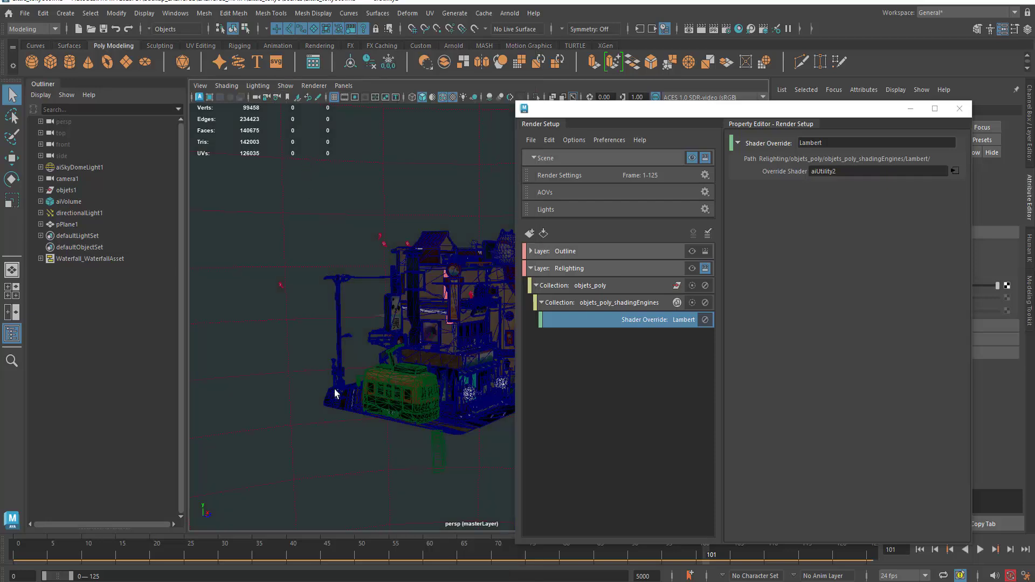
pyautogui.keyDown('alt'); pyautogui.moveTo(336, 429); pyautogui.dragTo(347, 439); pyautogui.keyUp('alt')
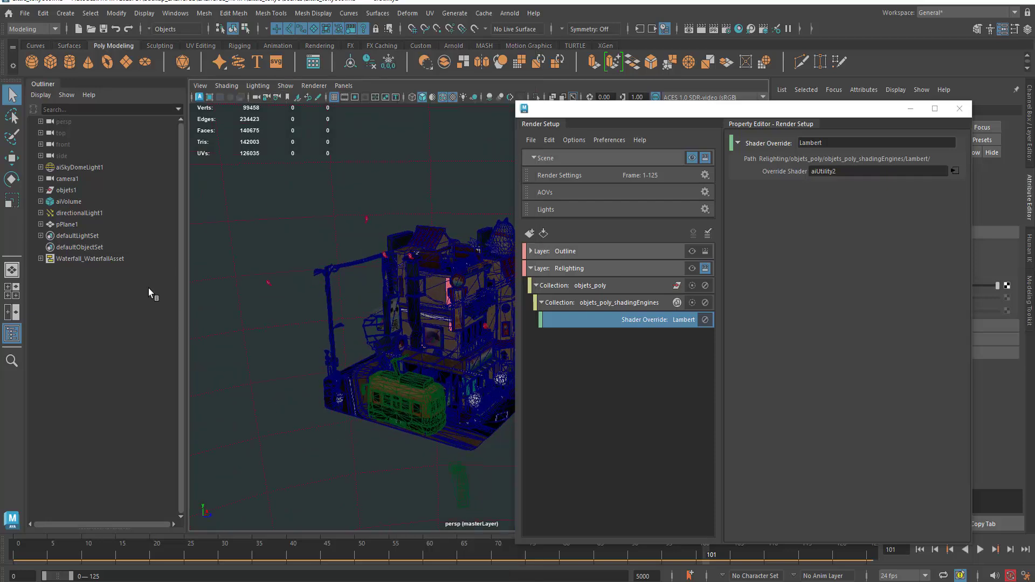
# Create a second directional light in the scene.
pyautogui.click(61, 15)
pyautogui.moveTo(113, 81)
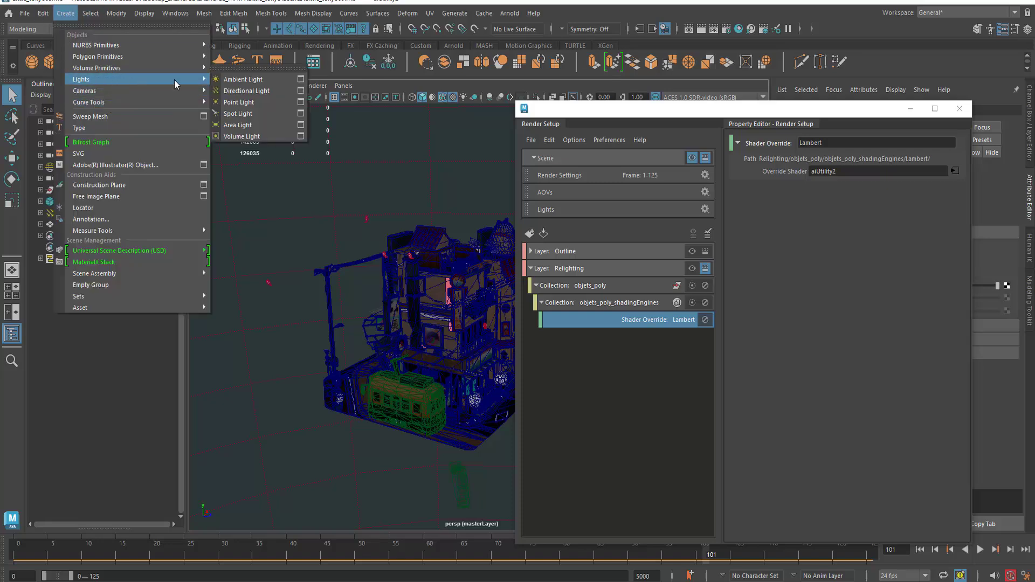
pyautogui.click(236, 91)
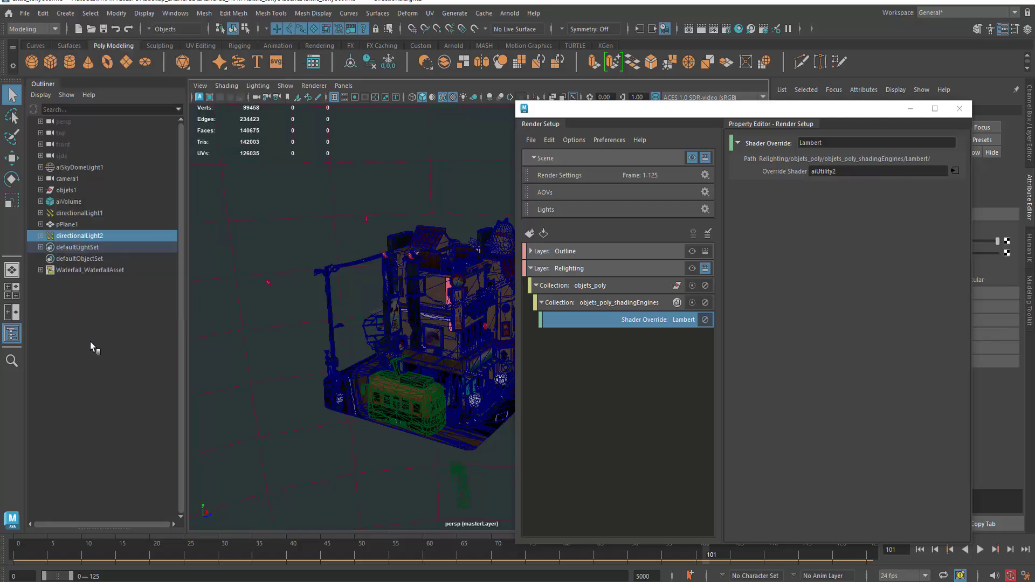
# Move the new directional light out beside the building's base and scale it up uniformly.
pyautogui.keyDown('alt'); pyautogui.moveTo(367, 452); pyautogui.dragTo(304, 455); pyautogui.keyUp('alt')
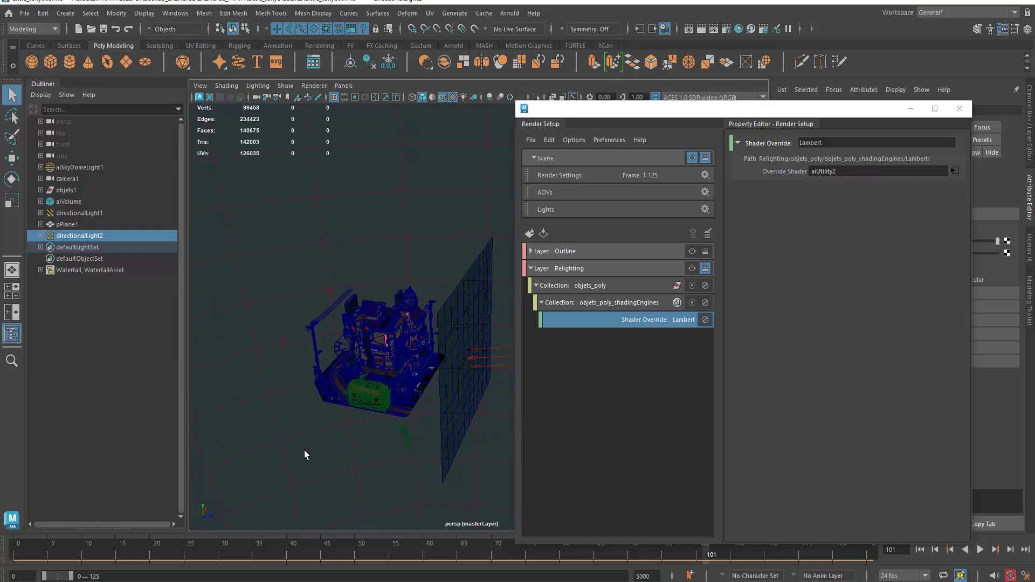
pyautogui.press('w')
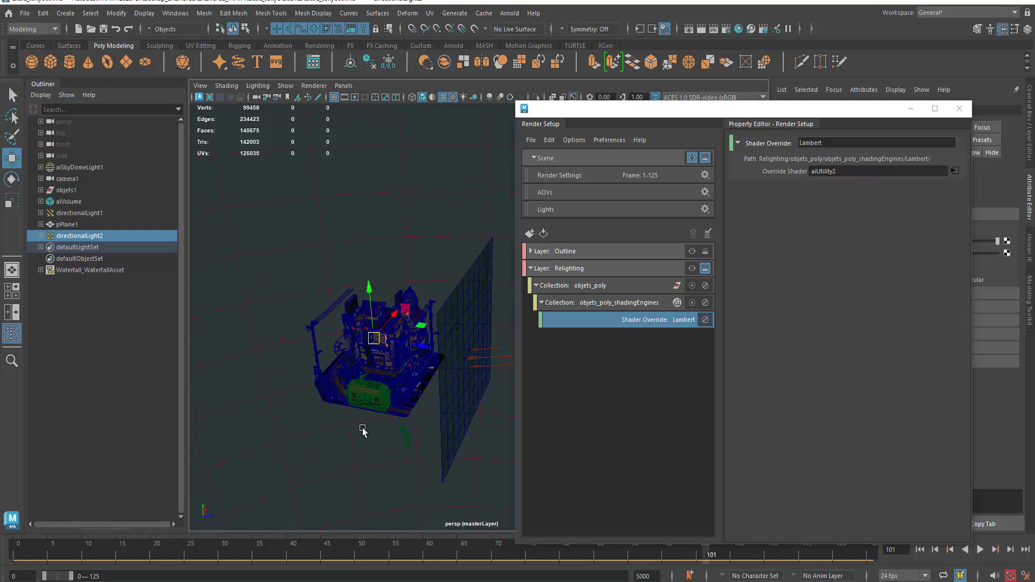
pyautogui.moveTo(398, 316); pyautogui.dragTo(359, 408)
pyautogui.press('t')
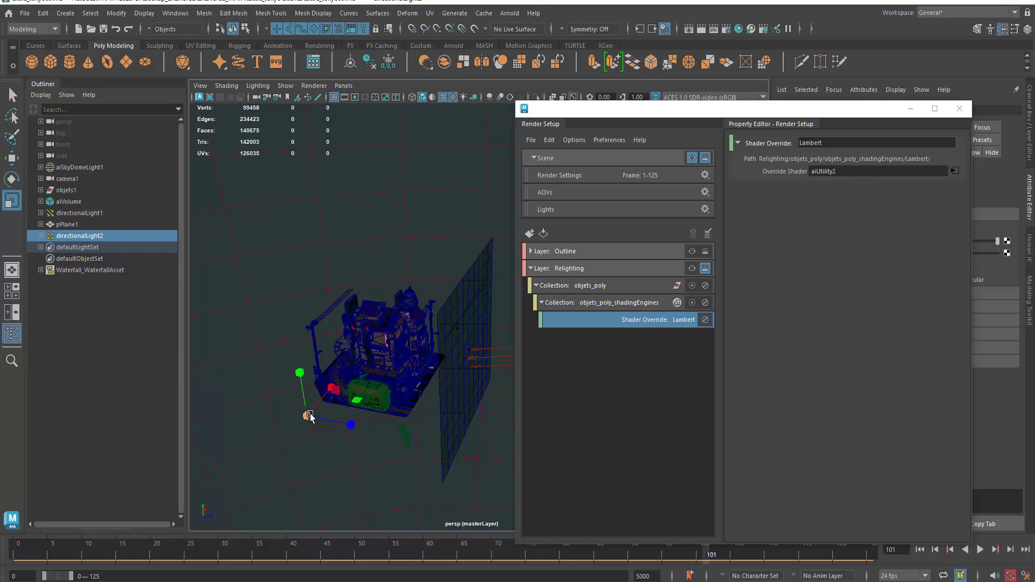
pyautogui.moveTo(376, 400); pyautogui.dragTo(353, 414)
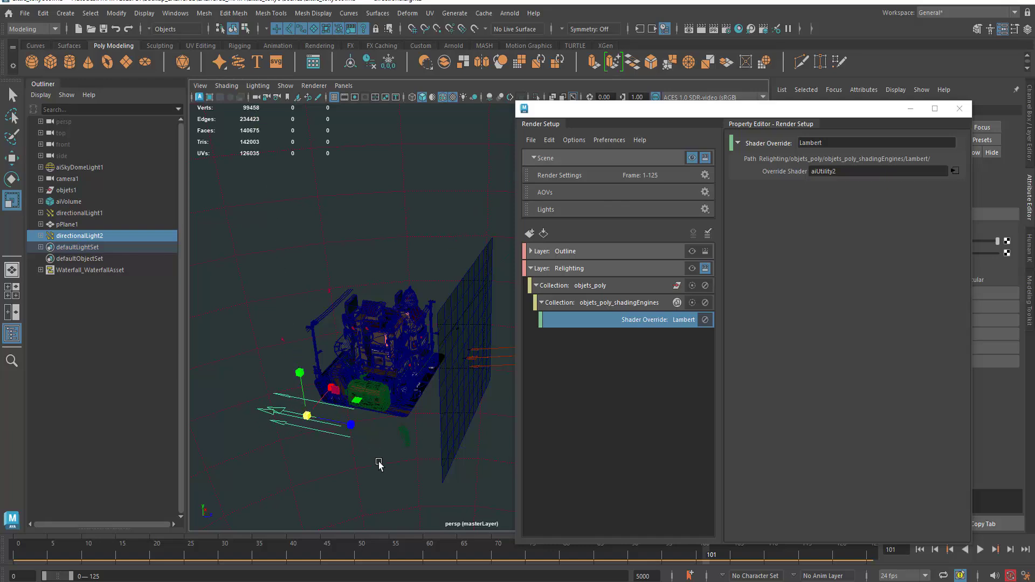
# Rotate the new directional light so its arrows point toward the building.
pyautogui.keyDown('alt'); pyautogui.moveTo(376, 461); pyautogui.dragTo(400, 451); pyautogui.keyUp('alt')
pyautogui.press('e')
pyautogui.moveTo(365, 412); pyautogui.dragTo(339, 345)
pyautogui.keyDown('alt'); pyautogui.moveTo(382, 458); pyautogui.dragTo(504, 473, button='right'); pyautogui.keyUp('alt')
# Set the new directional light's intensity to 0.
pyautogui.moveTo(888, 111); pyautogui.dragTo(671, 484)
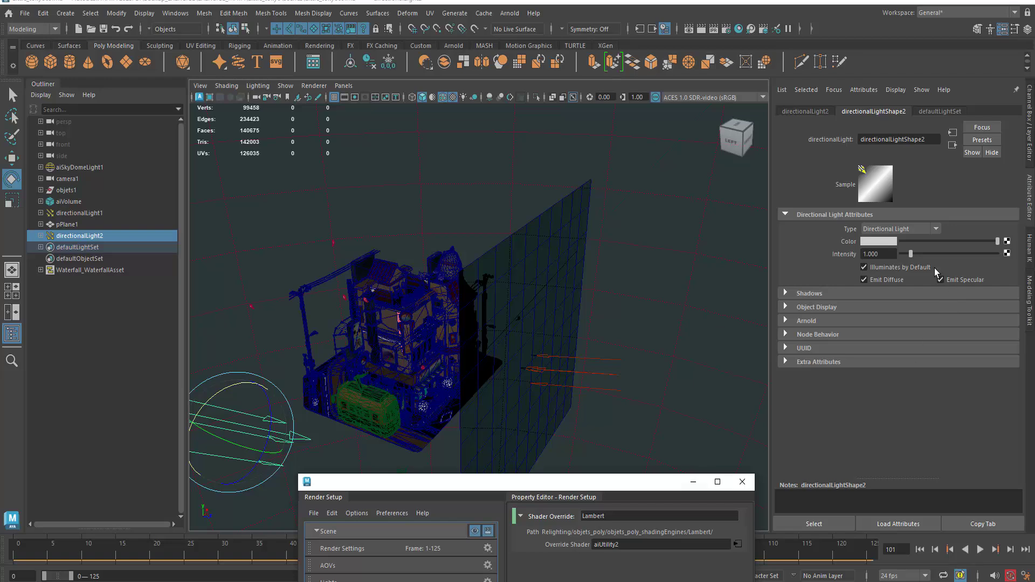
pyautogui.moveTo(904, 254); pyautogui.dragTo(885, 259)
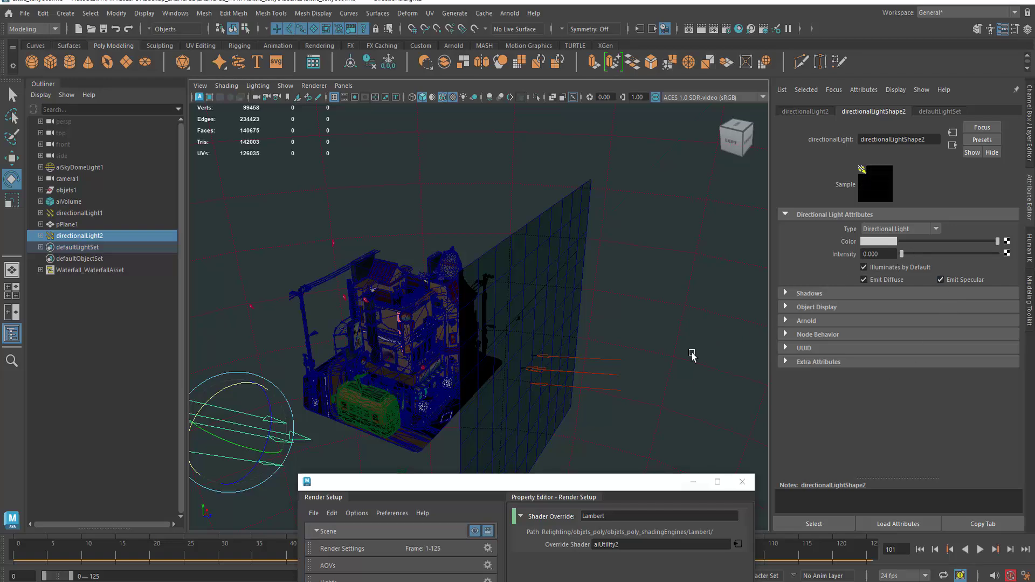
pyautogui.moveTo(604, 488); pyautogui.dragTo(754, 104)
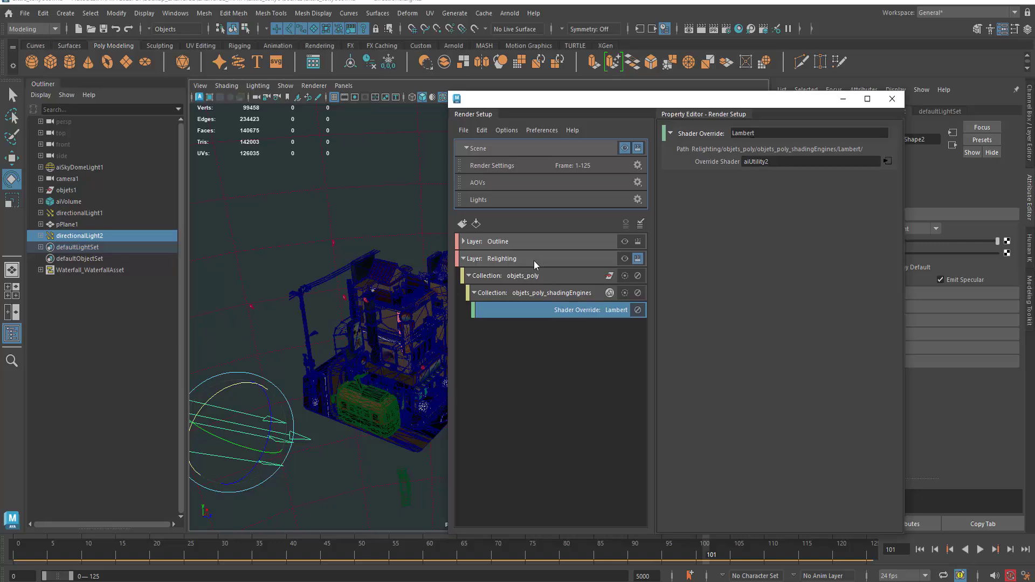
# Make the Relighting layer visible again and select it in the render setup.
pyautogui.click(625, 259)
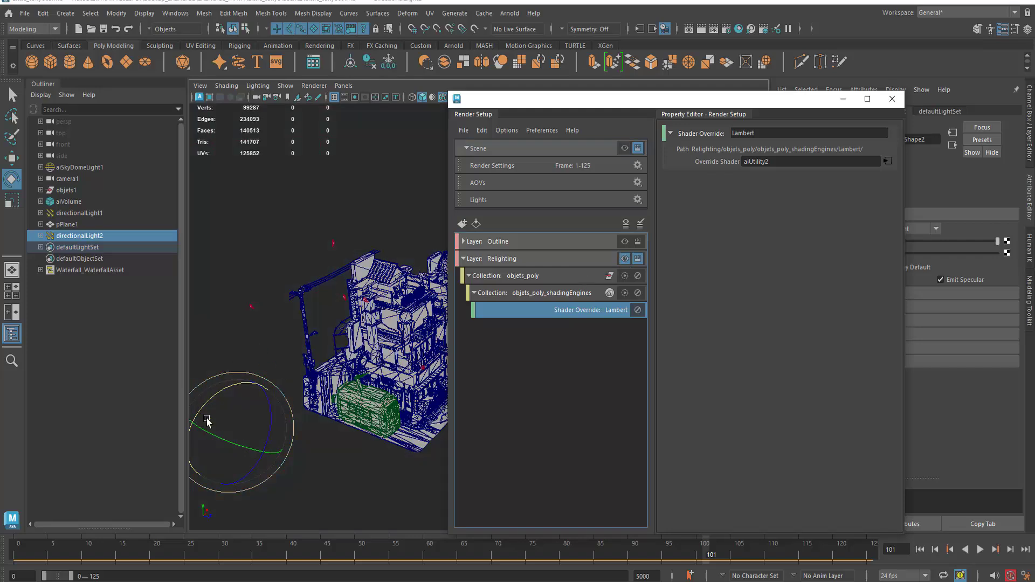
pyautogui.moveTo(541, 103); pyautogui.dragTo(574, 102)
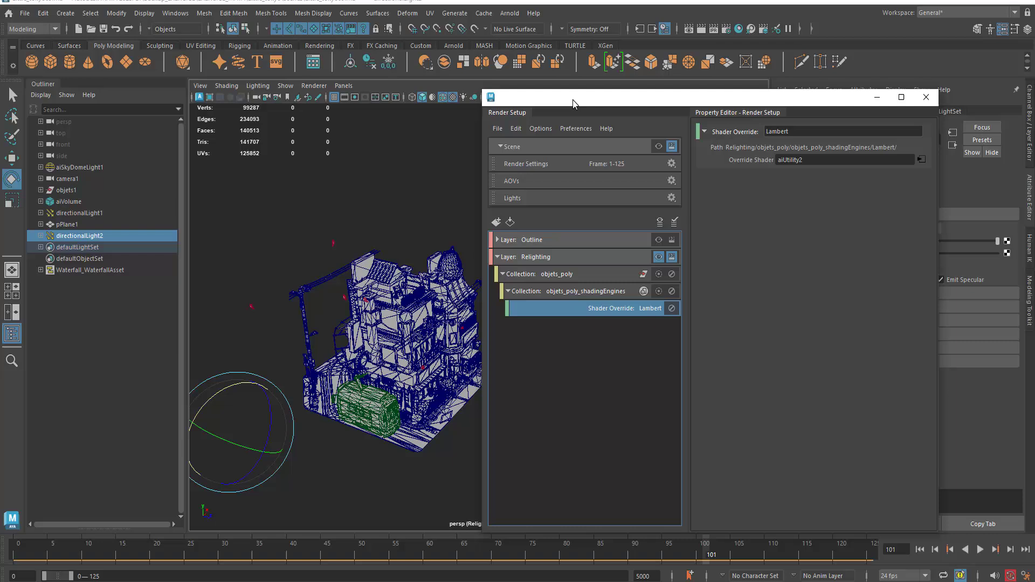
pyautogui.click(538, 260)
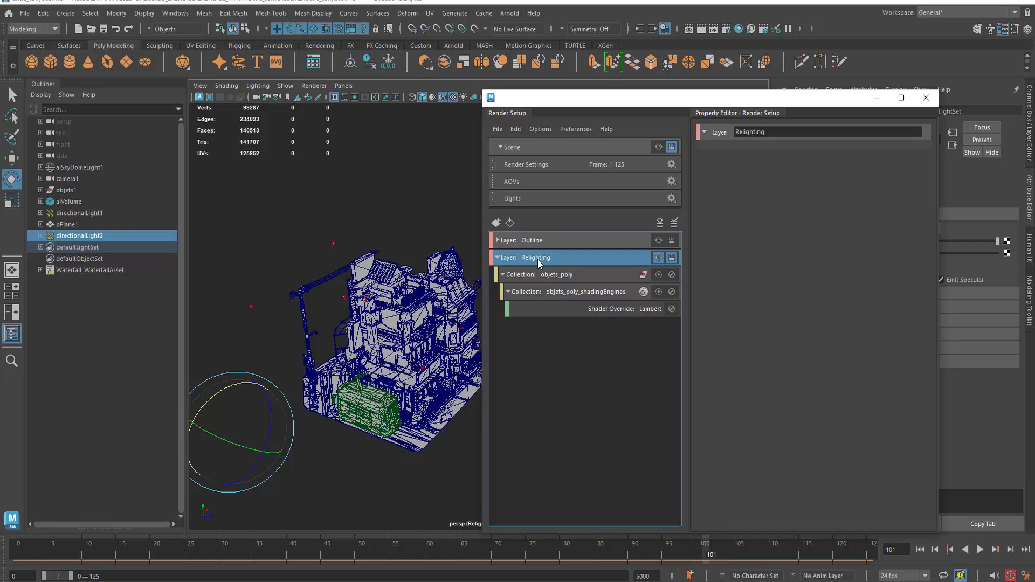
# Create a collection named Lights in the Relighting layer and add directionalLight2 to it.
pyautogui.rightClick(538, 260)
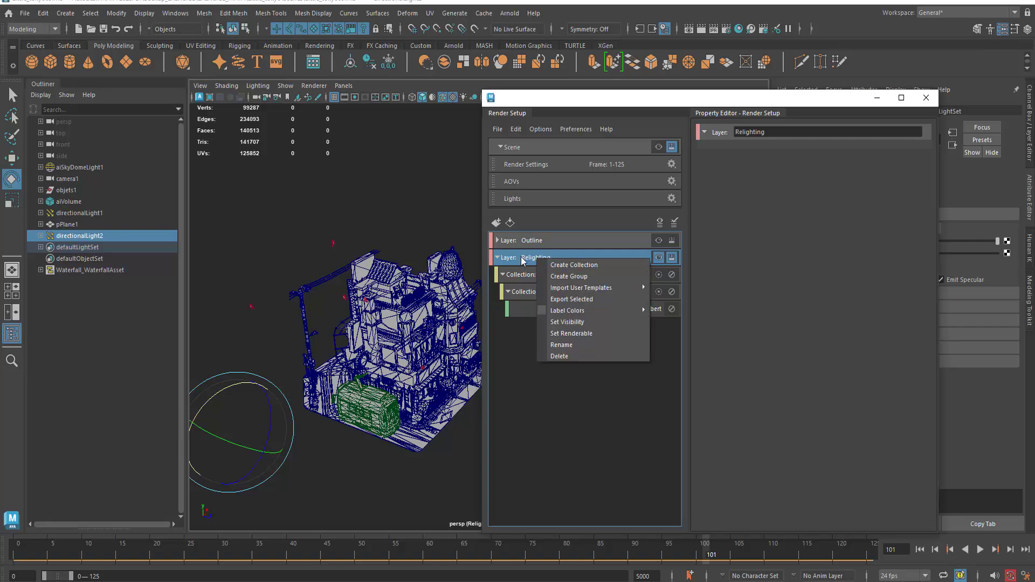
pyautogui.click(562, 265)
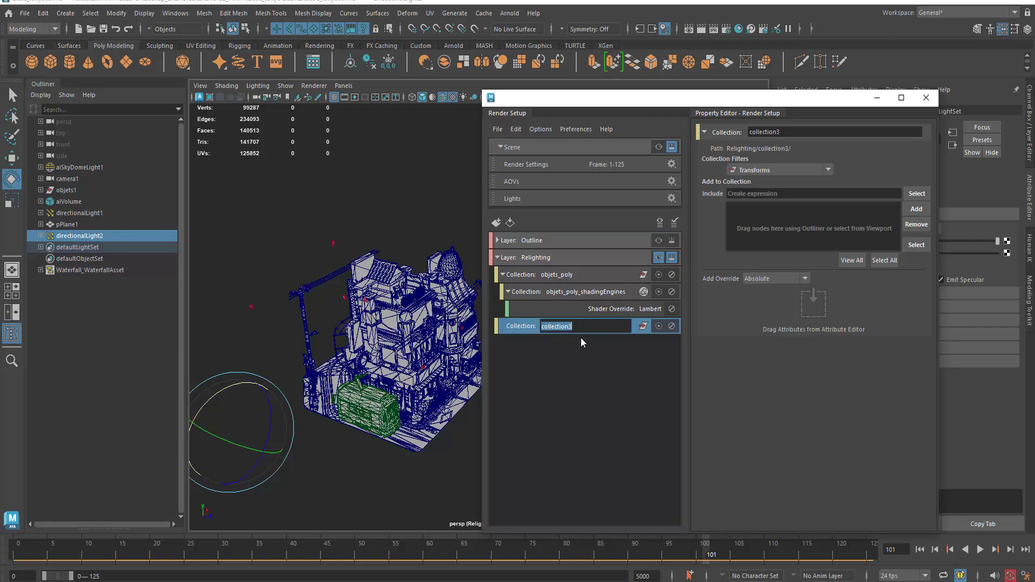
pyautogui.write('Lights')
pyautogui.press('Return')
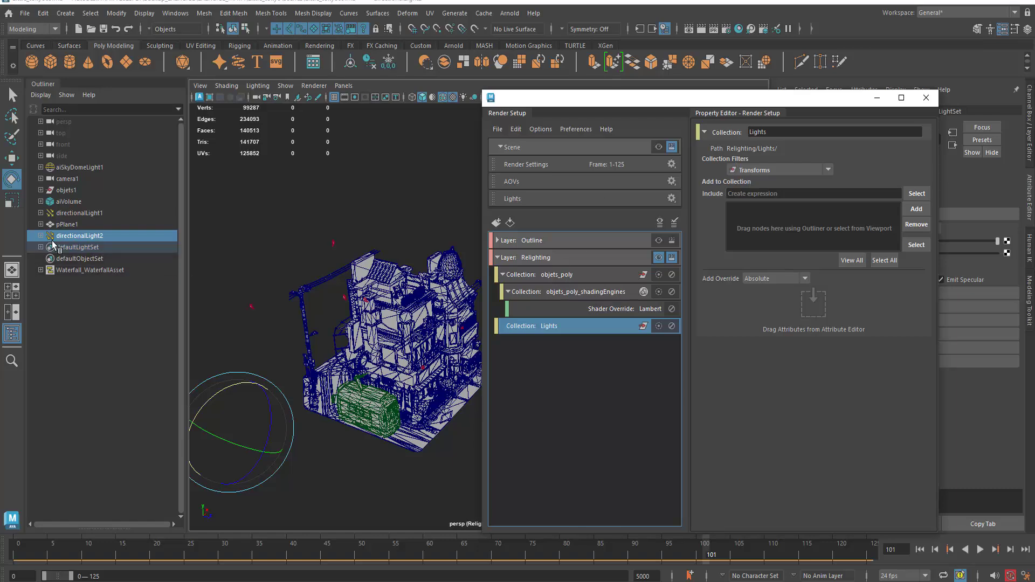
pyautogui.moveTo(72, 237); pyautogui.dragTo(800, 239)
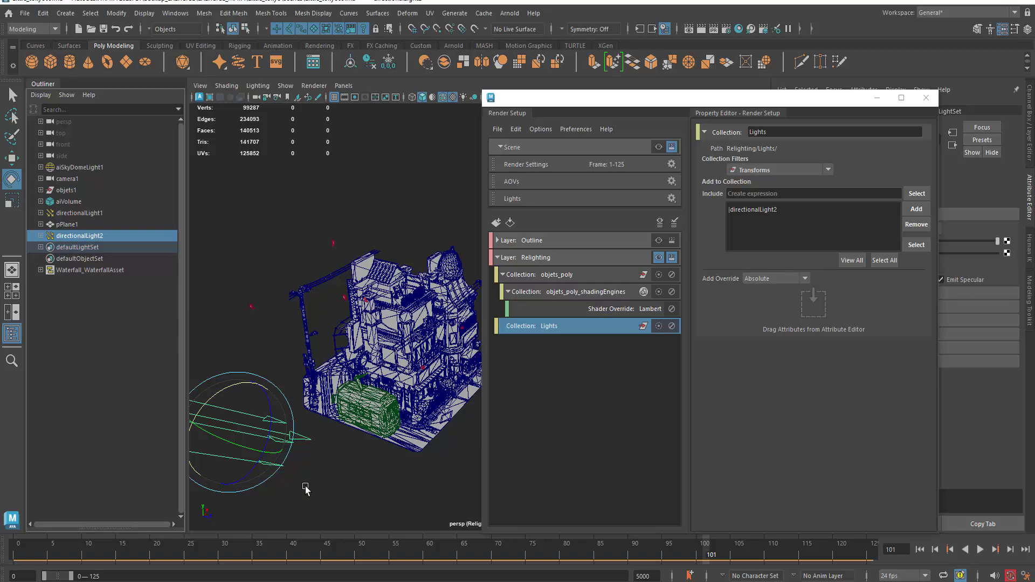
# Create an absolute override on directionalLight2's intensity for the visible layer and set the override to 4.524.
pyautogui.keyDown('alt'); pyautogui.moveTo(303, 490); pyautogui.dragTo(300, 442); pyautogui.keyUp('alt')
pyautogui.moveTo(290, 400)
pyautogui.mouseDown()
pyautogui.moveTo(278, 376)
pyautogui.moveTo(280, 399)
pyautogui.mouseUp()
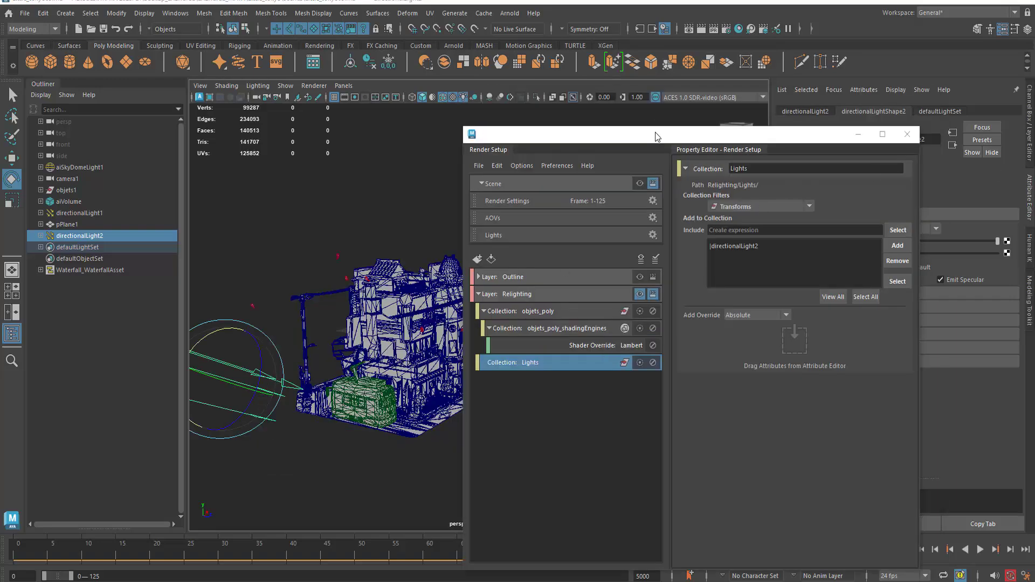
pyautogui.moveTo(655, 132); pyautogui.dragTo(571, 353)
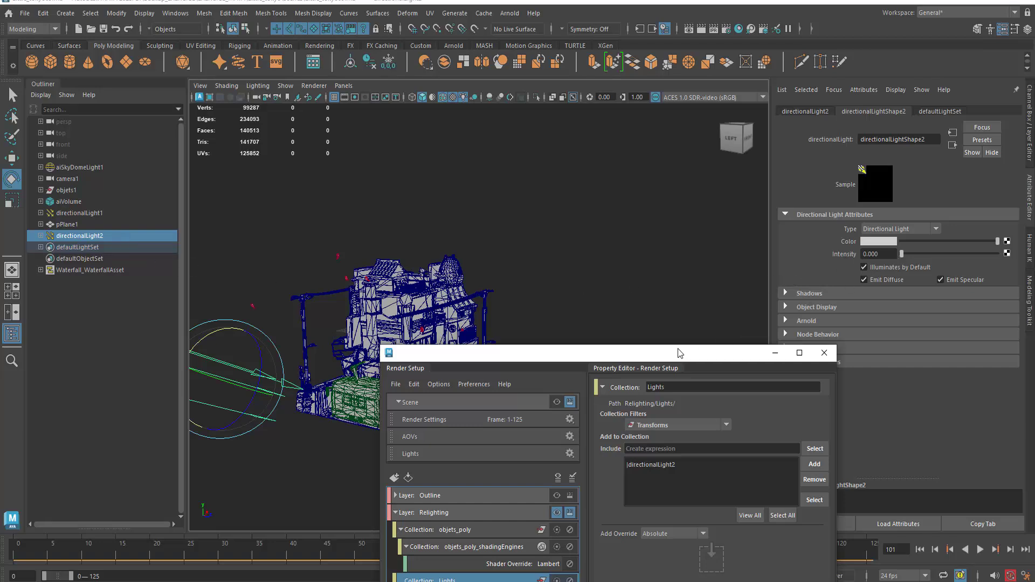
pyautogui.moveTo(682, 357); pyautogui.dragTo(660, 161)
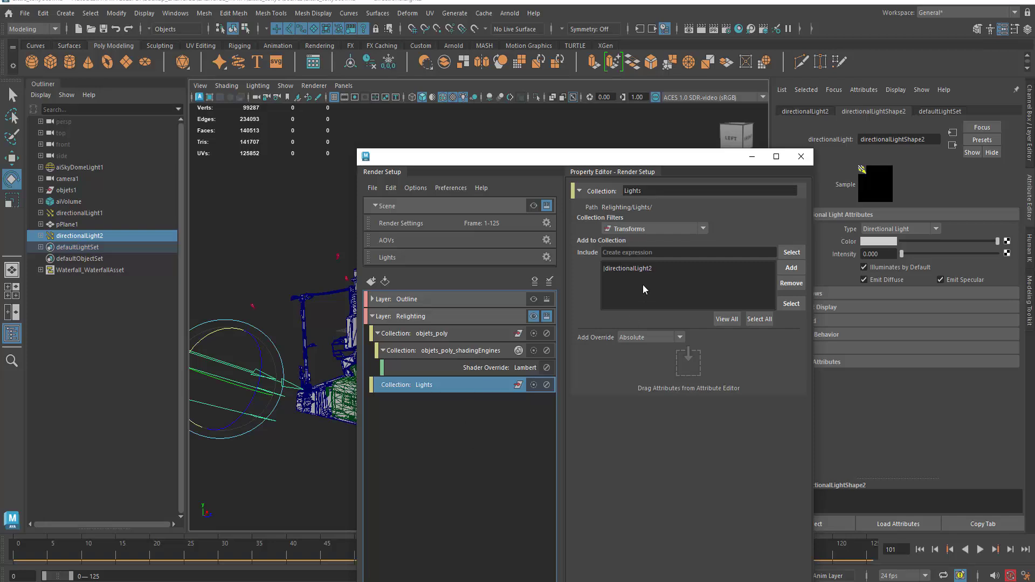
pyautogui.moveTo(701, 162); pyautogui.dragTo(651, 165)
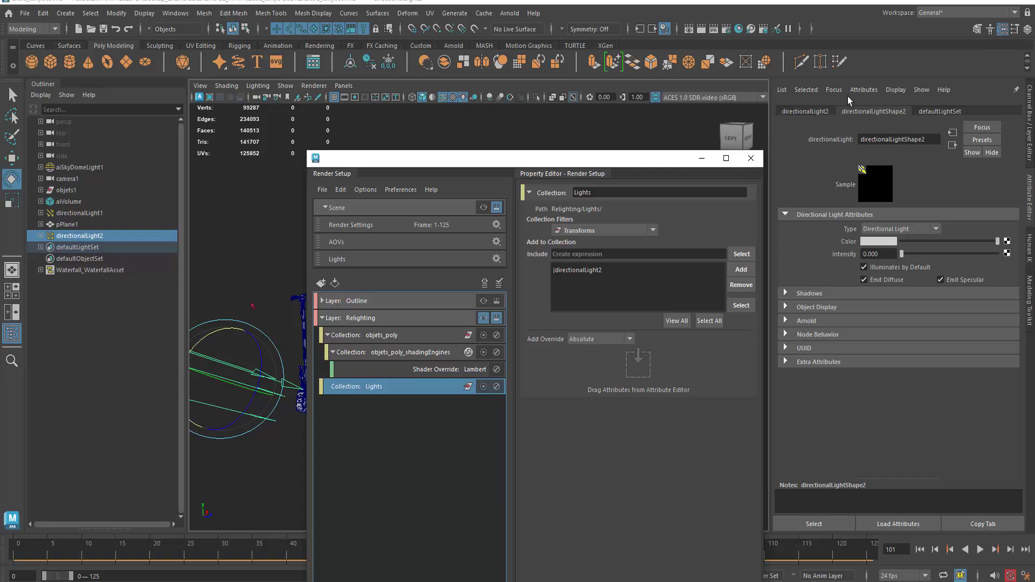
pyautogui.rightClick(847, 256)
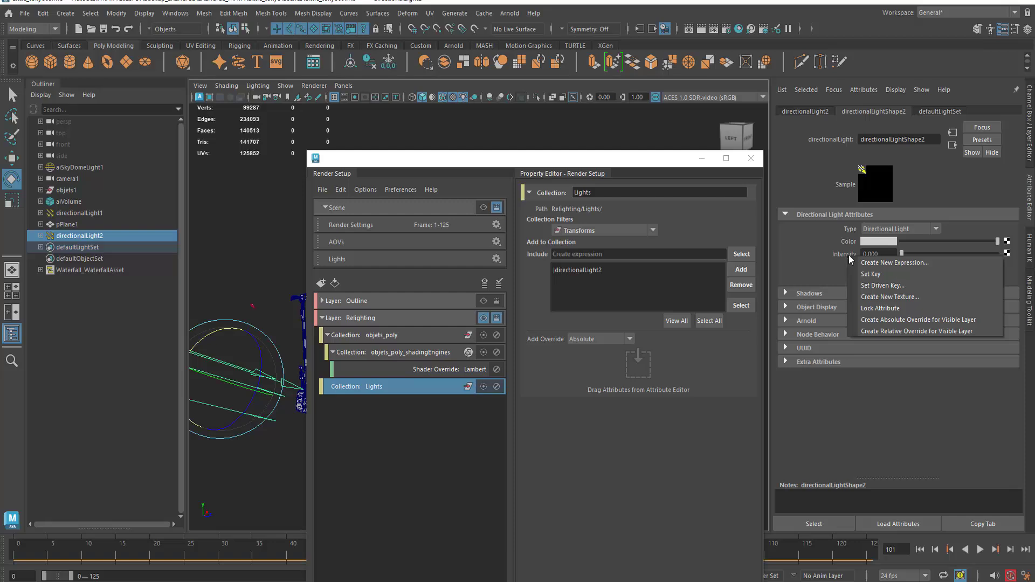
pyautogui.click(875, 320)
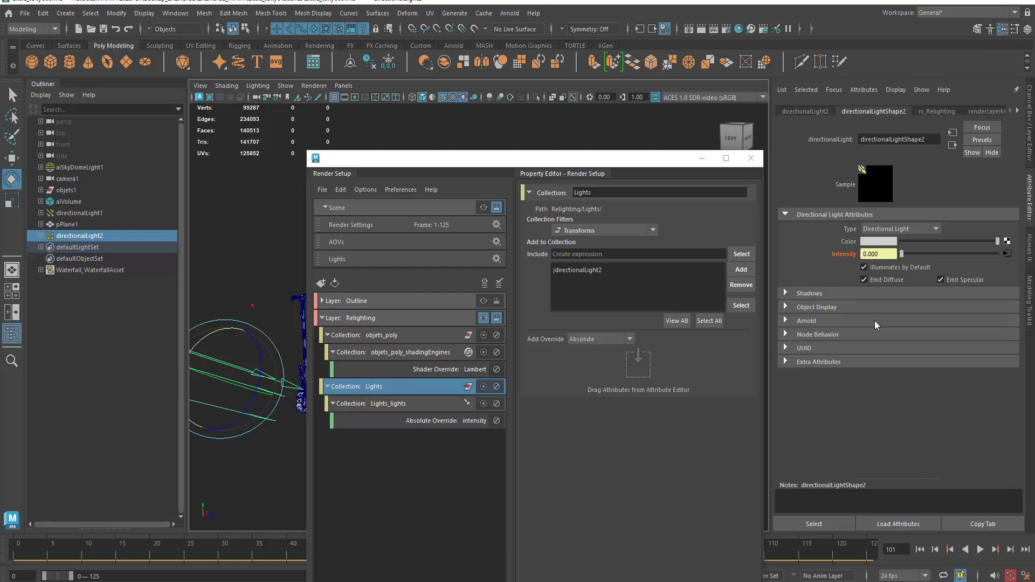
pyautogui.click(428, 423)
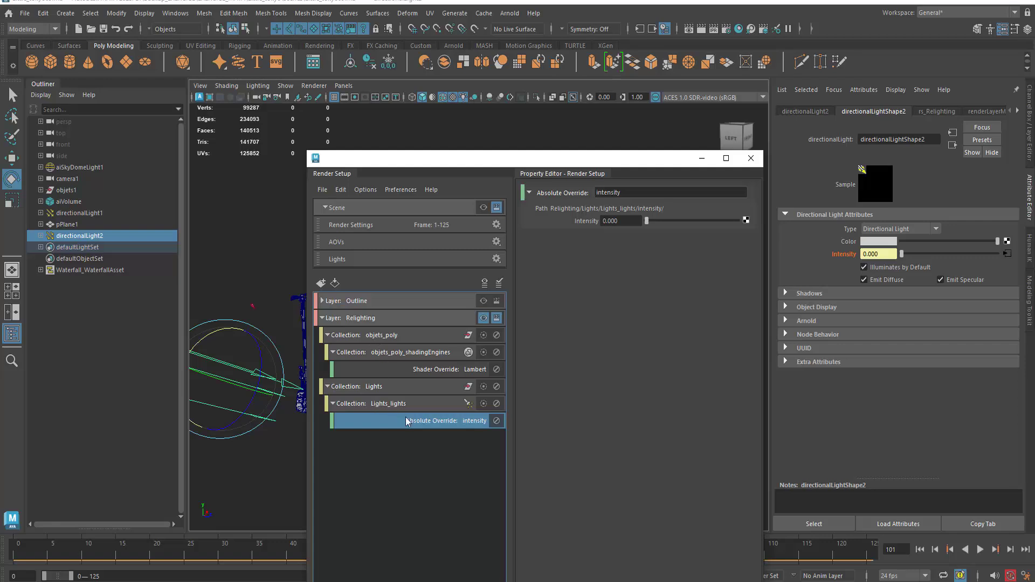
pyautogui.moveTo(677, 224)
pyautogui.mouseDown()
pyautogui.moveTo(701, 225)
pyautogui.moveTo(680, 225)
pyautogui.mouseUp()
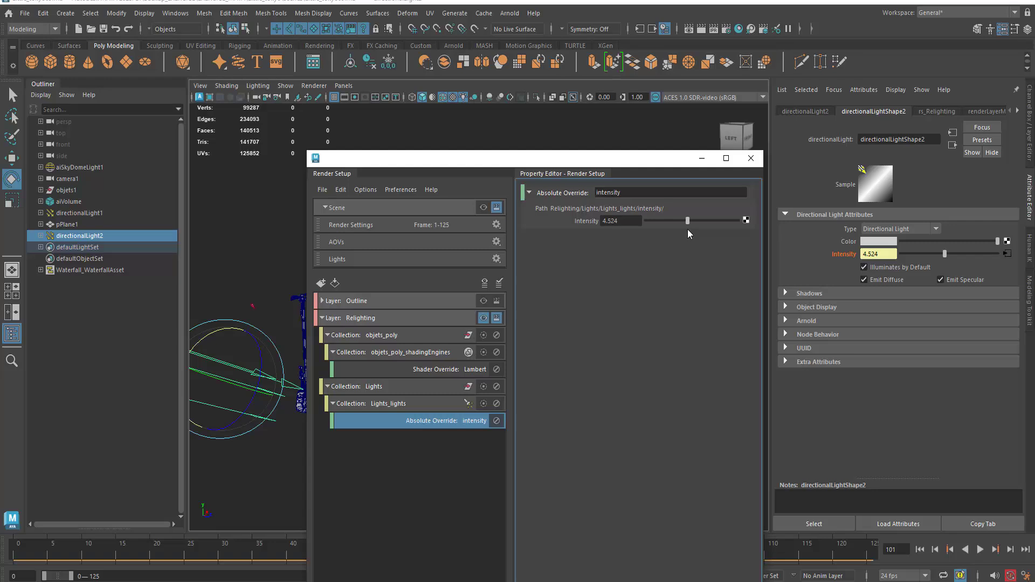
# Make the base Scene layer non-renderable and render the Relighting layer from perspShape in the Arnold RenderView.
pyautogui.moveTo(611, 164); pyautogui.dragTo(875, 290)
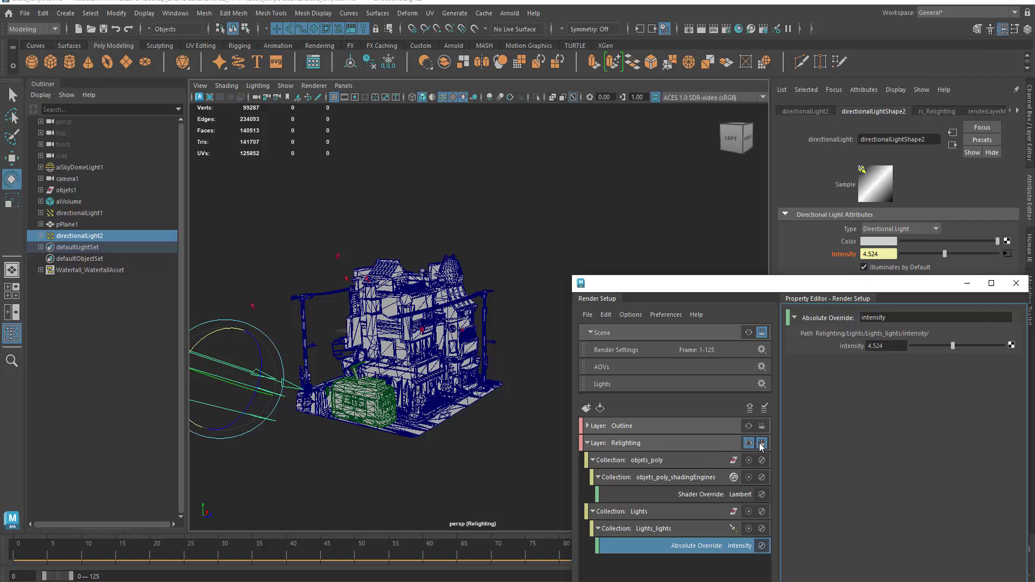
pyautogui.click(762, 332)
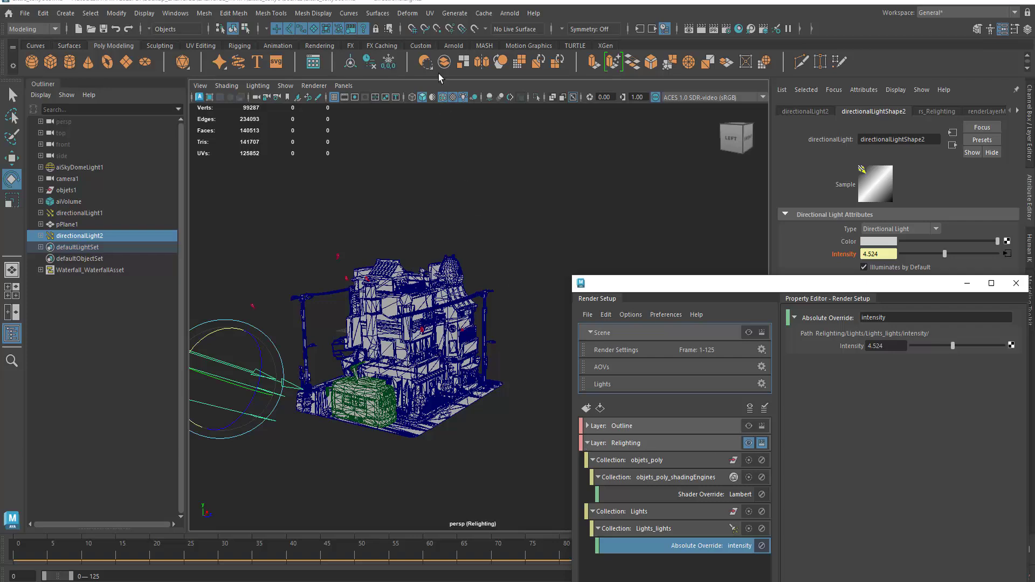
pyautogui.click(509, 13)
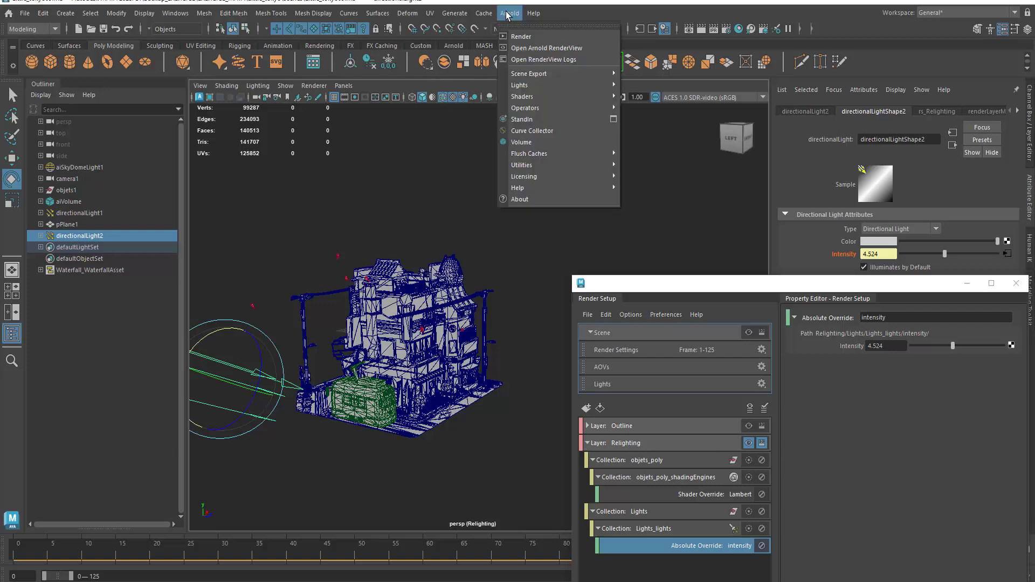
pyautogui.click(526, 49)
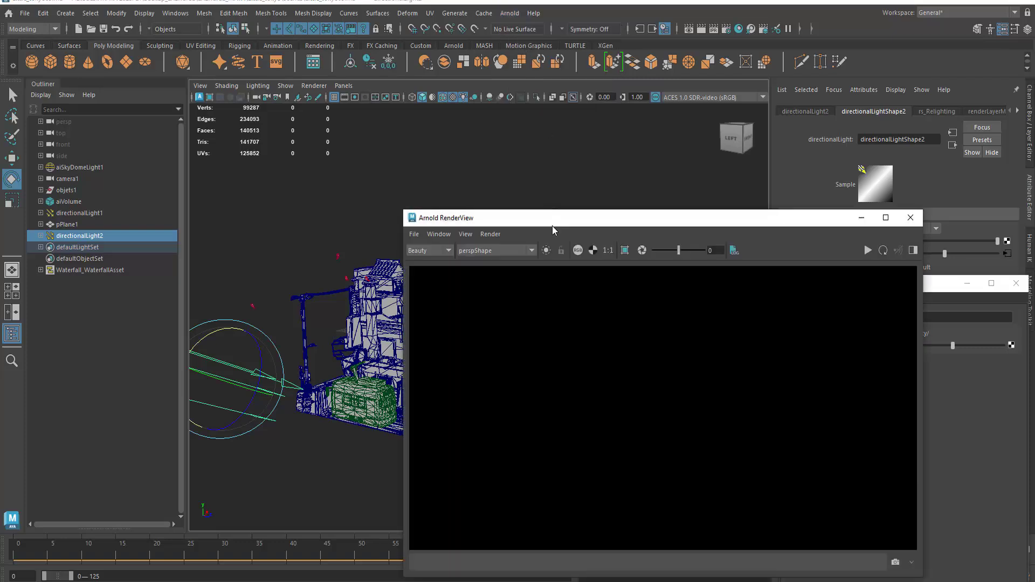
pyautogui.moveTo(553, 226); pyautogui.dragTo(414, 202)
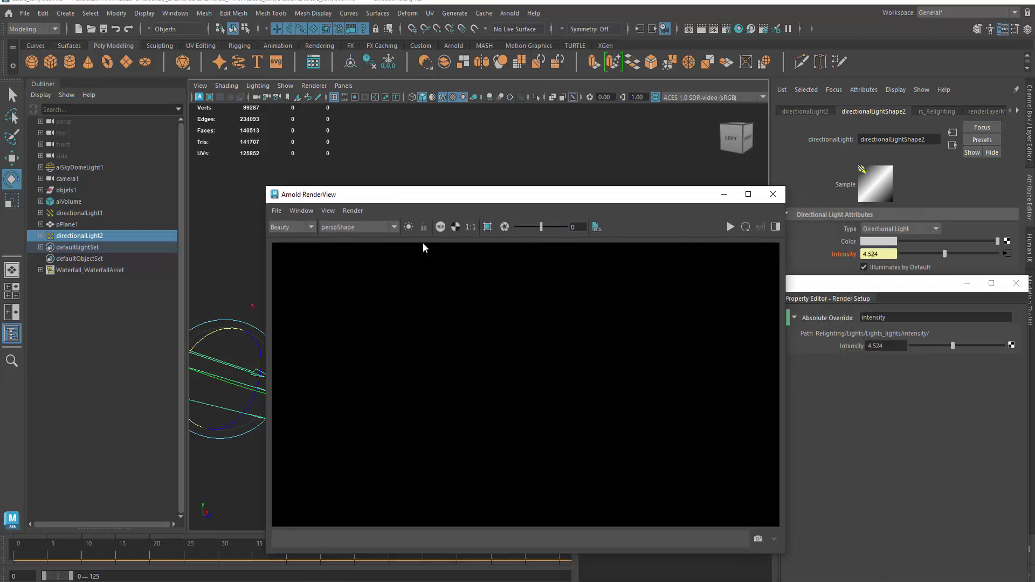
pyautogui.click(375, 230)
pyautogui.click(370, 235)
pyautogui.moveTo(406, 200); pyautogui.dragTo(528, 151)
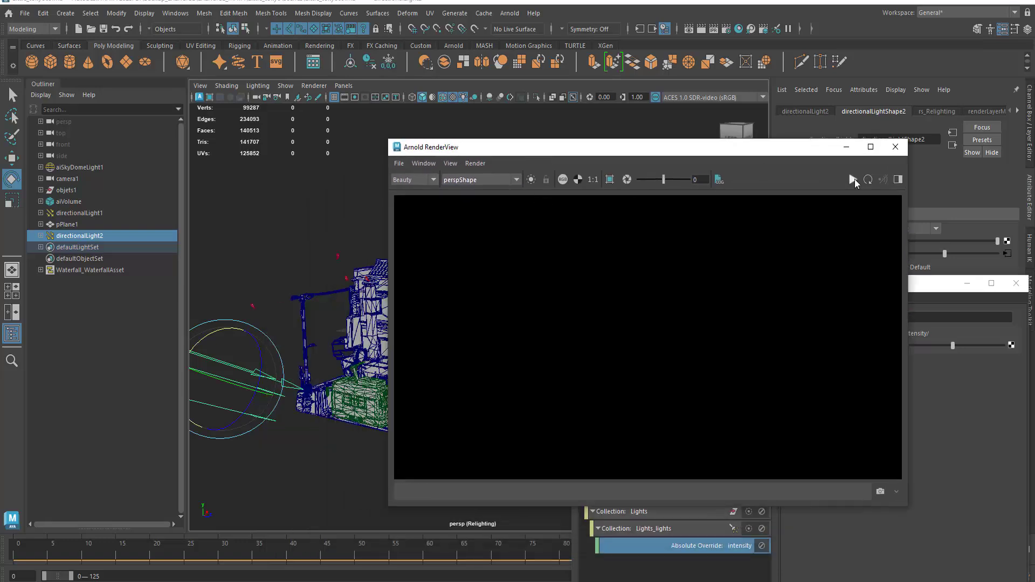
pyautogui.click(853, 179)
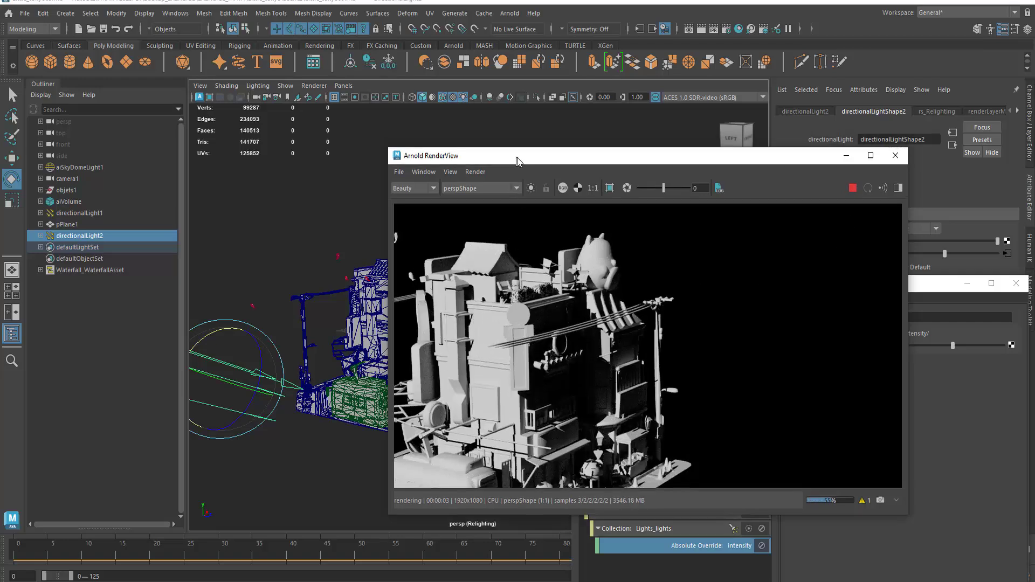
pyautogui.moveTo(516, 151)
pyautogui.mouseDown()
pyautogui.moveTo(531, 147)
pyautogui.moveTo(522, 163)
pyautogui.mouseUp()
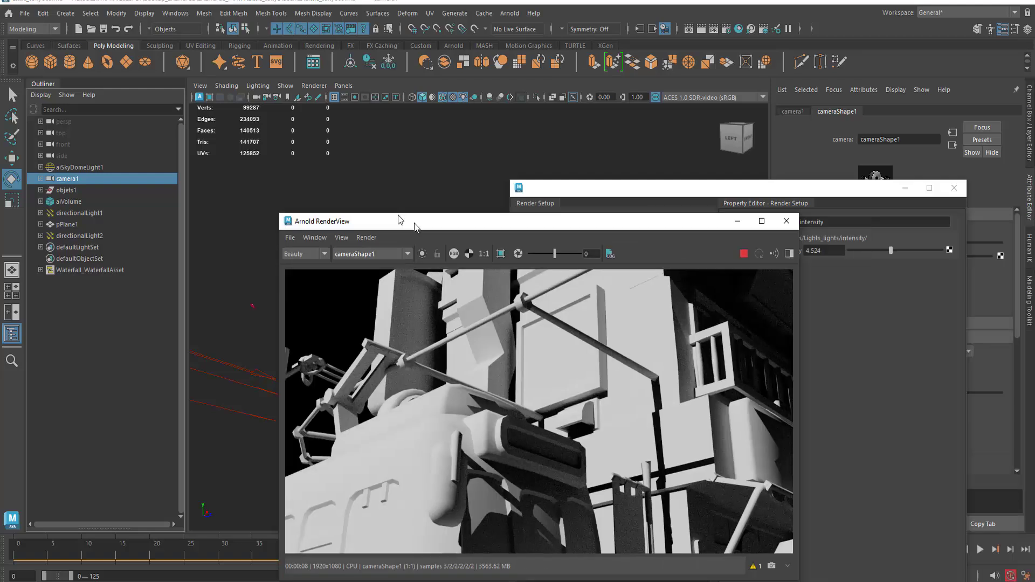
# Compare the perspShape and cameraShape1 renders, ending on cameraShape1 with the whole frame in view.
pyautogui.click(326, 214)
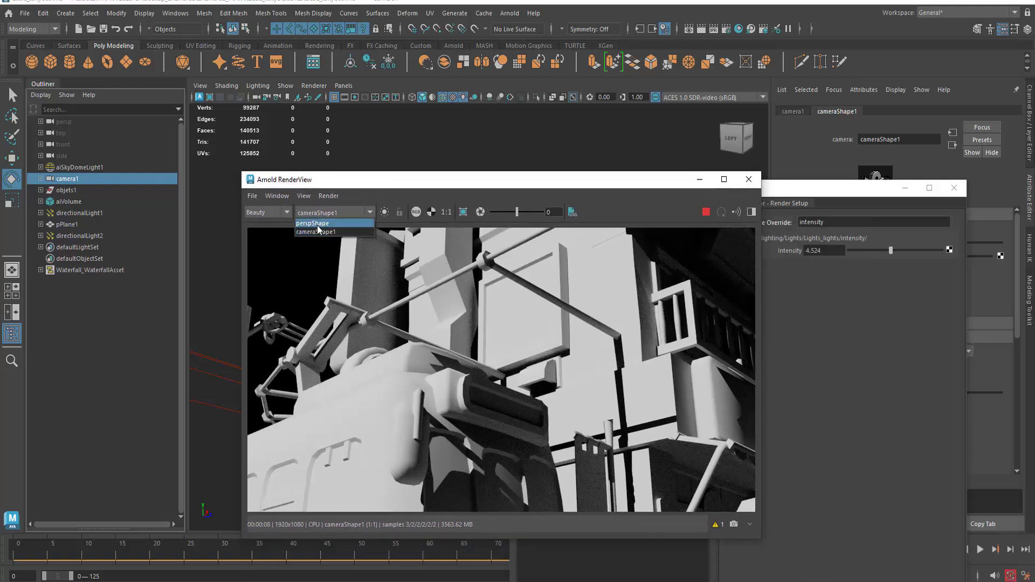
pyautogui.click(318, 232)
pyautogui.click(328, 212)
pyautogui.click(325, 235)
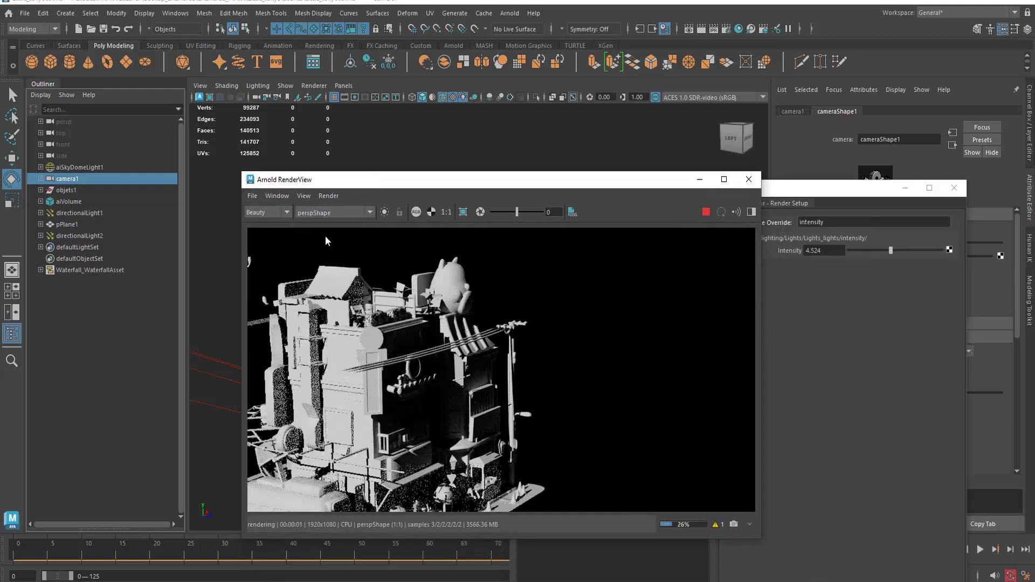
pyautogui.scroll(-5, 495, 324)
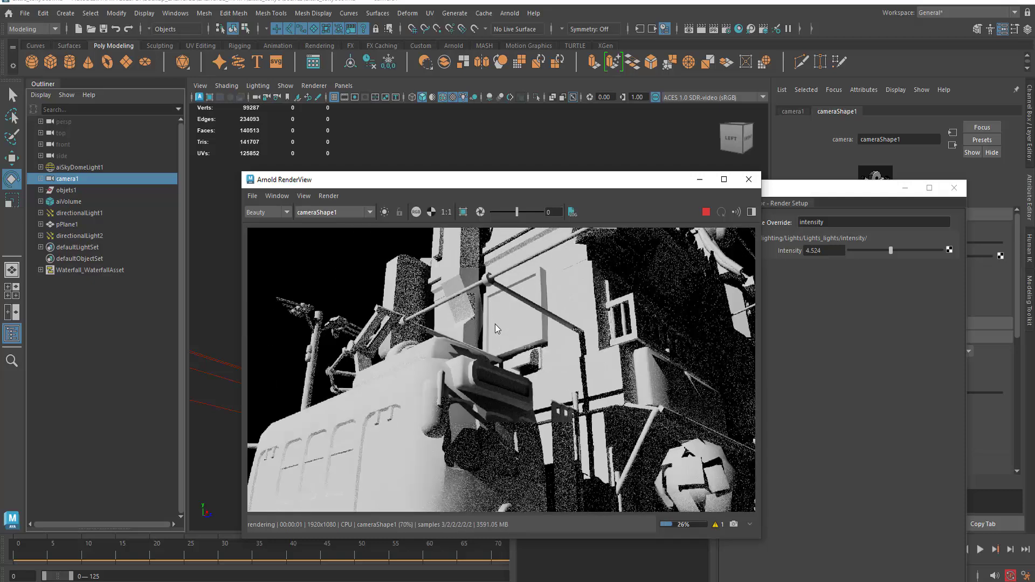
pyautogui.scroll(2, 496, 329)
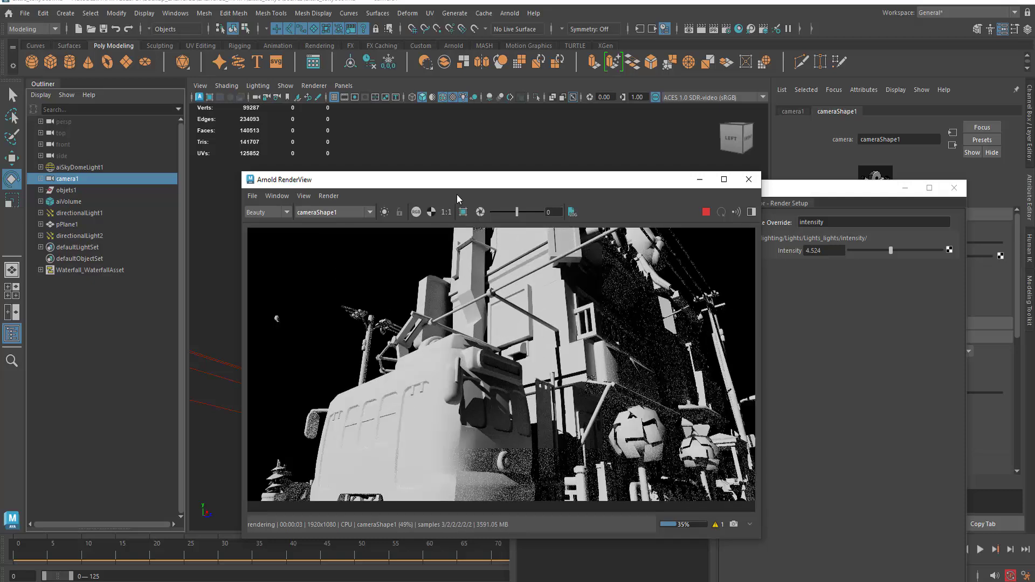
pyautogui.moveTo(446, 185); pyautogui.dragTo(353, 133)
pyautogui.scroll(-2, 392, 302)
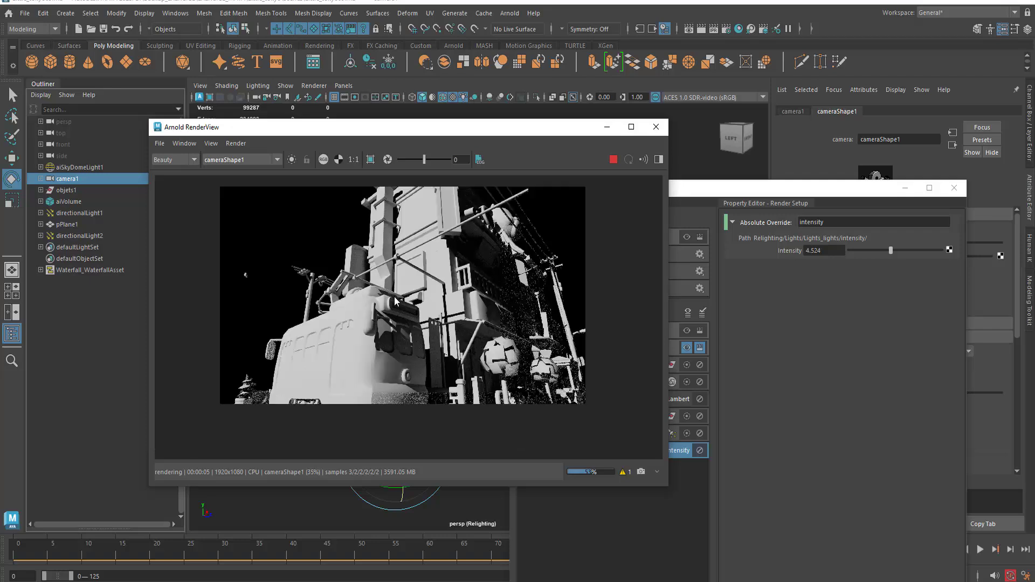
pyautogui.moveTo(389, 325)
pyautogui.mouseDown(button='middle')
pyautogui.moveTo(383, 347)
pyautogui.moveTo(385, 335)
pyautogui.mouseUp(button='middle')
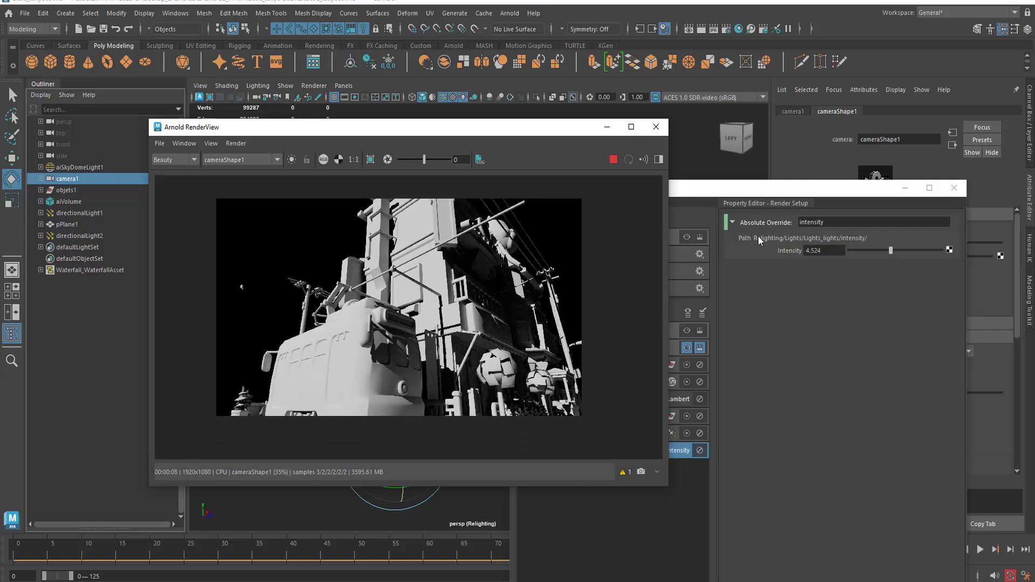
# Lower the Relighting layer's light intensity override to 3.690.
pyautogui.moveTo(891, 251)
pyautogui.mouseDown()
pyautogui.moveTo(824, 261)
pyautogui.moveTo(883, 256)
pyautogui.mouseUp()
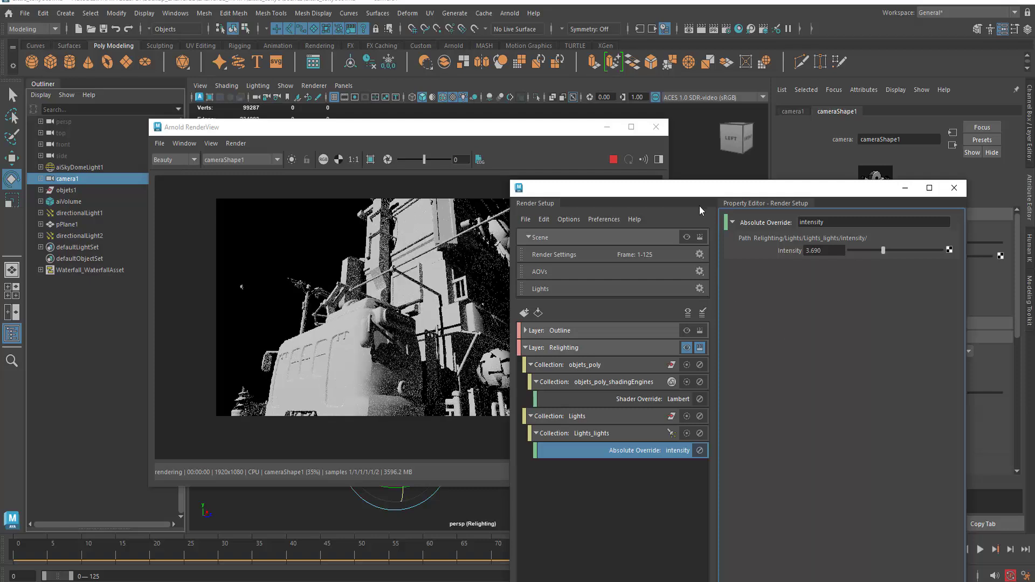
pyautogui.moveTo(694, 190); pyautogui.dragTo(450, 280)
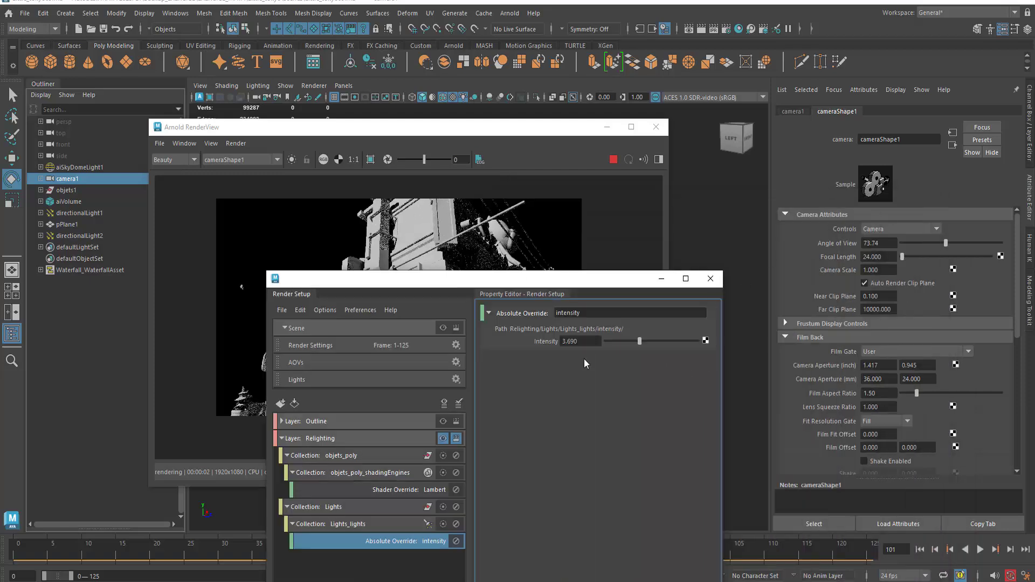
# Create an absolute override on directionalLight2's color and set it to a cyan-blue with H 200.42, S 0.824, V 0.760.
pyautogui.click(80, 236)
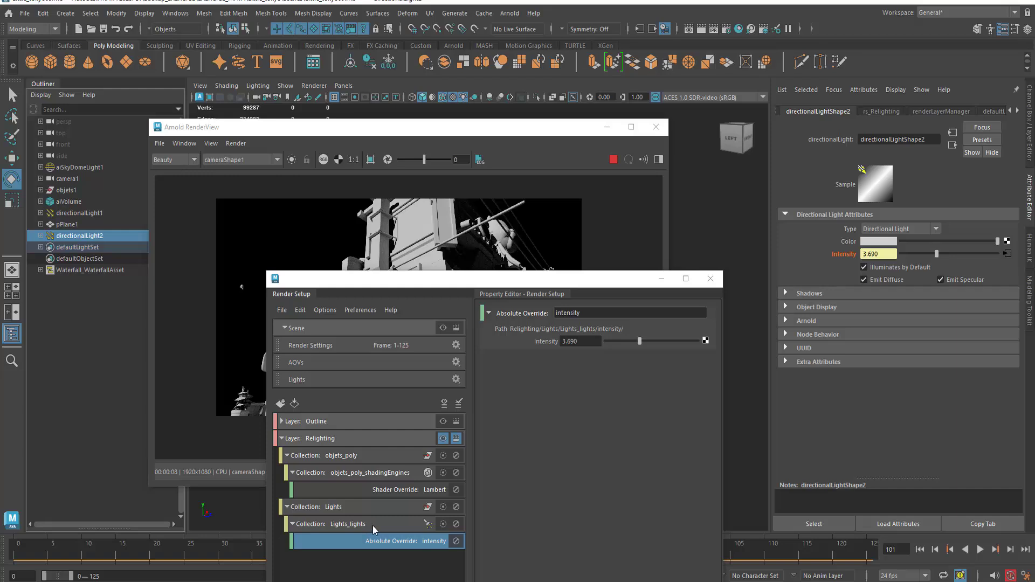
pyautogui.rightClick(852, 244)
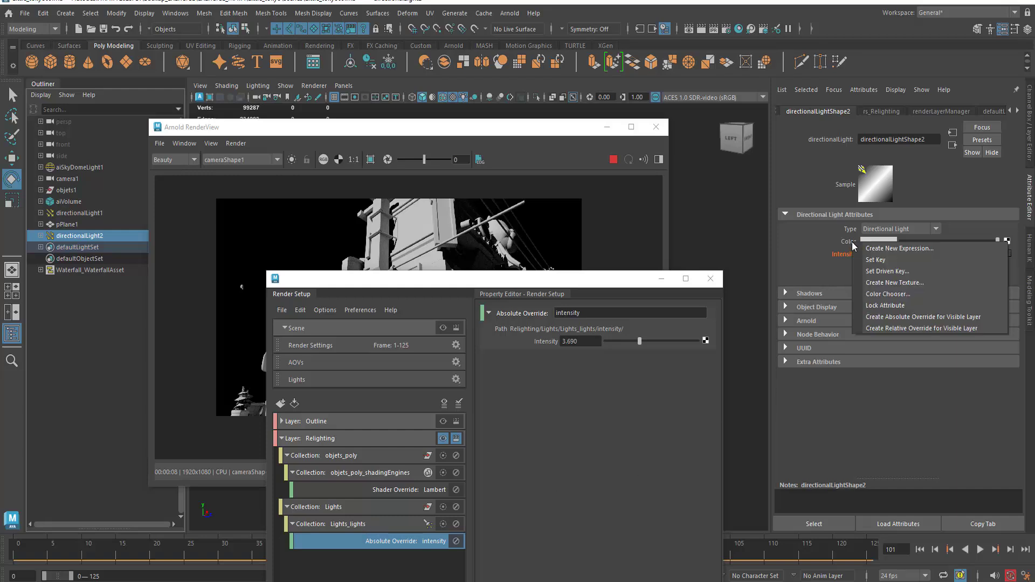
pyautogui.click(875, 317)
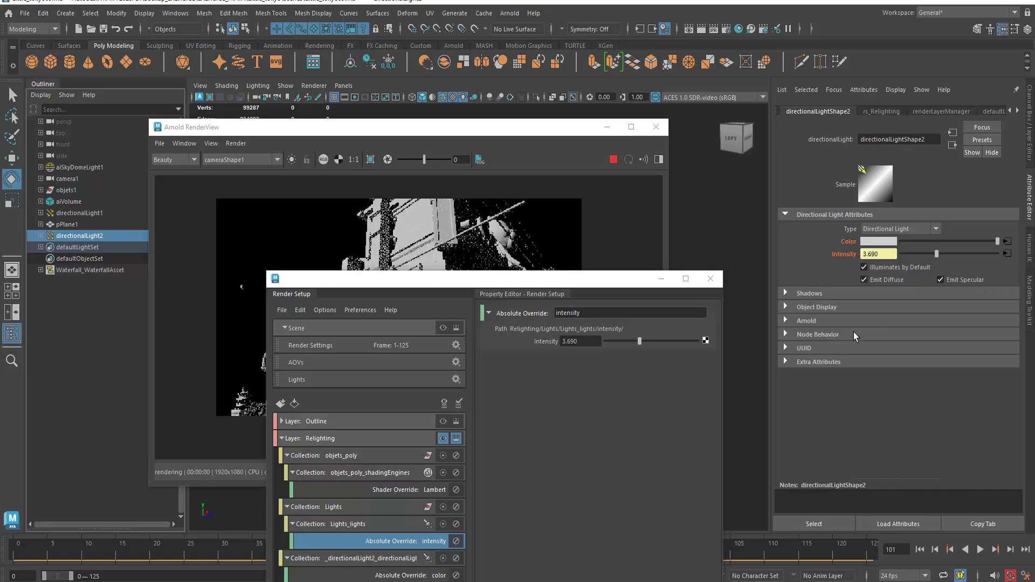
pyautogui.click(413, 576)
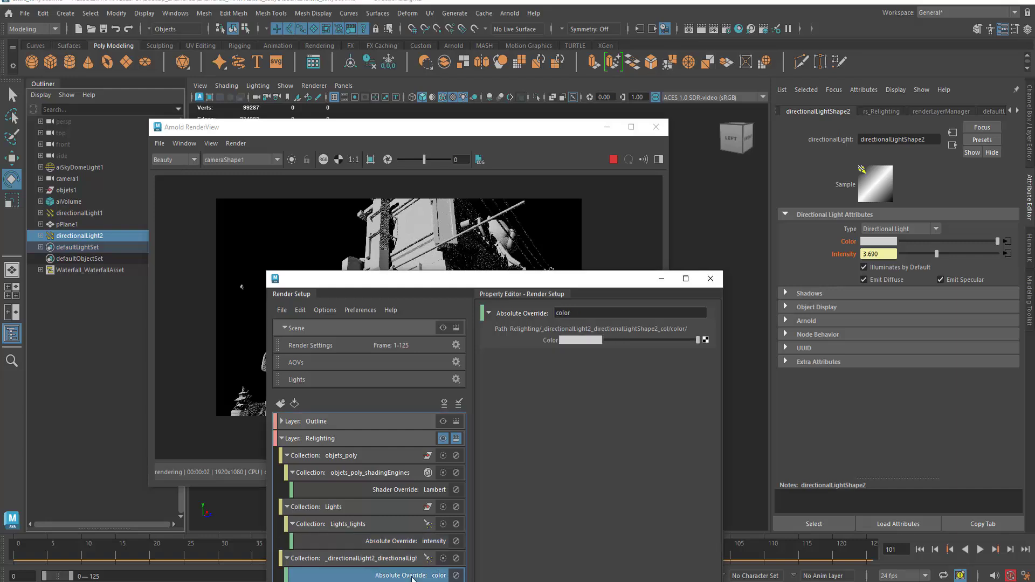
pyautogui.click(574, 339)
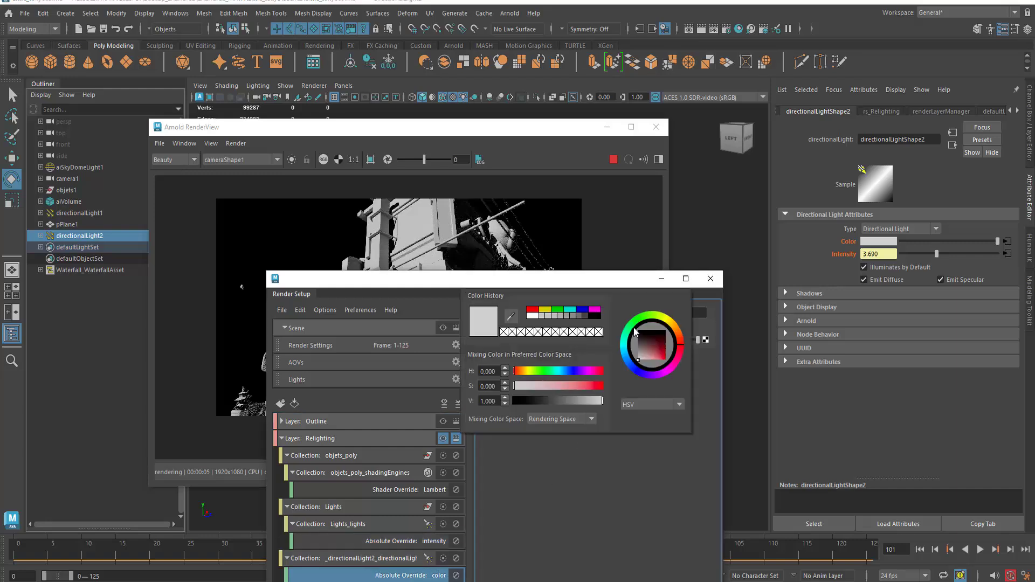
pyautogui.click(627, 357)
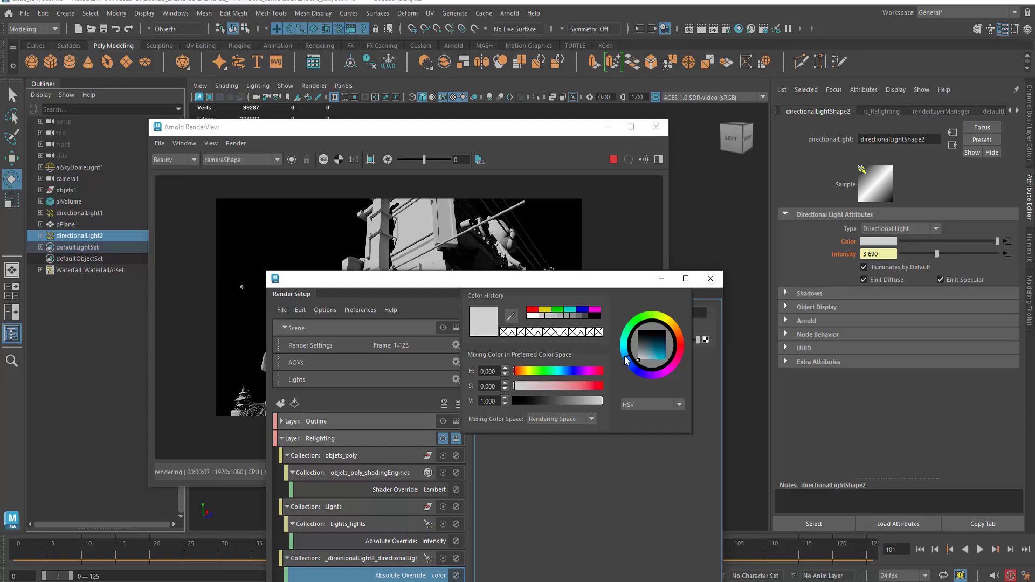
pyautogui.click(660, 357)
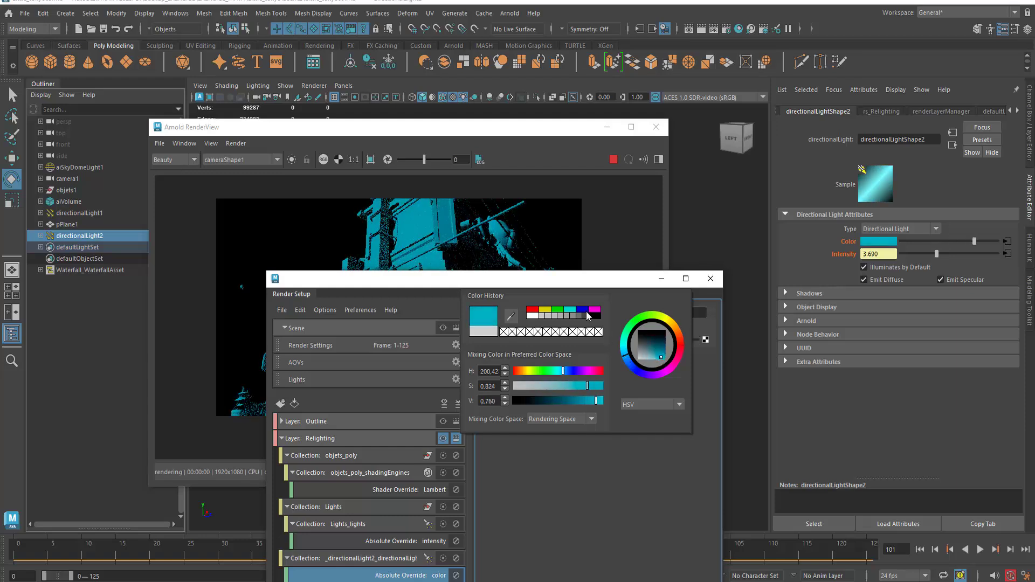
# Soften directionalLight2's color override to a paler cyan with H 197.18, S 0.429, V 0.673, and close the Render Setup window.
pyautogui.click(580, 284)
pyautogui.moveTo(580, 284); pyautogui.dragTo(866, 241)
pyautogui.moveTo(955, 297); pyautogui.dragTo(871, 296)
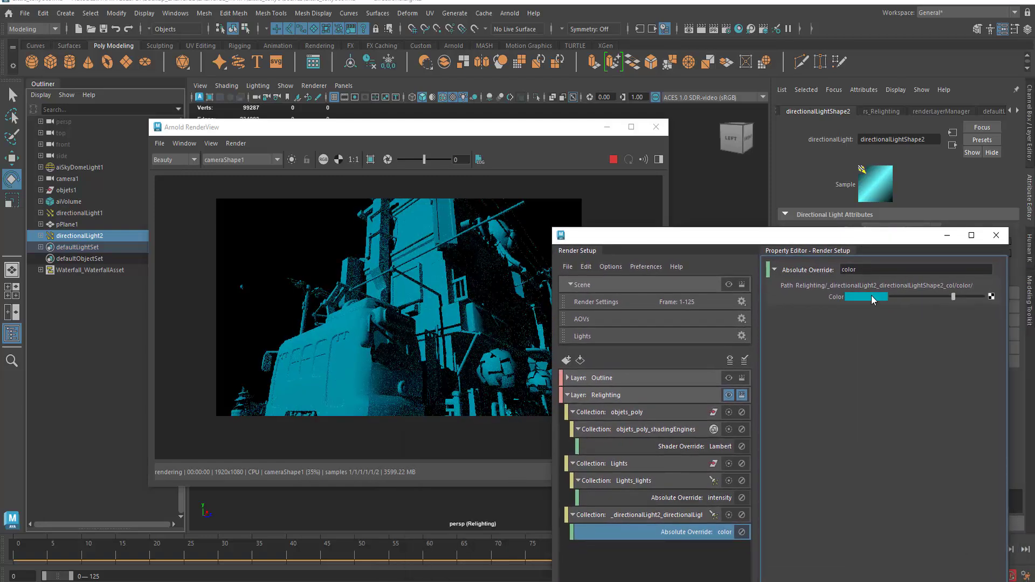
pyautogui.click(875, 298)
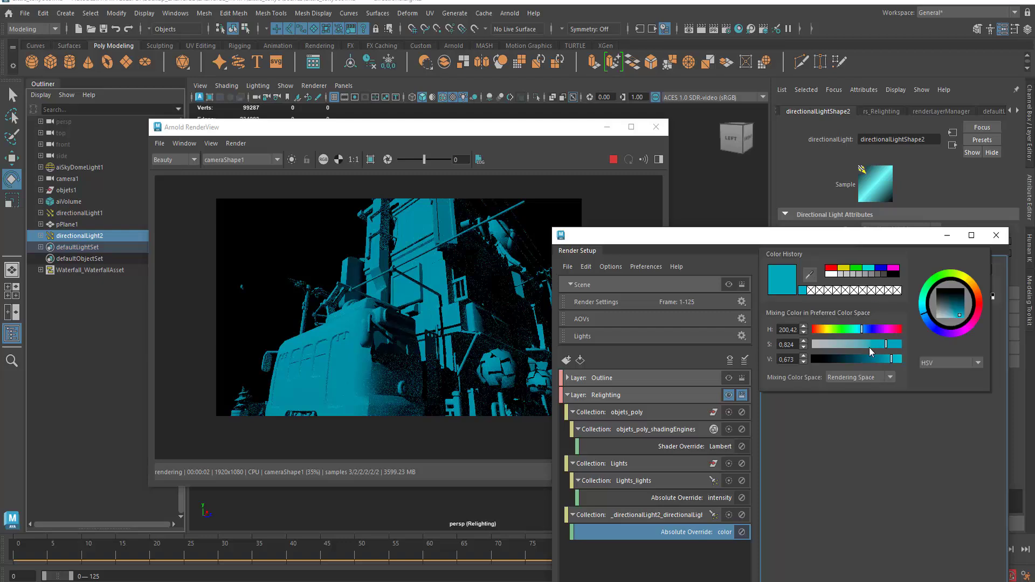
pyautogui.moveTo(867, 345); pyautogui.dragTo(861, 345)
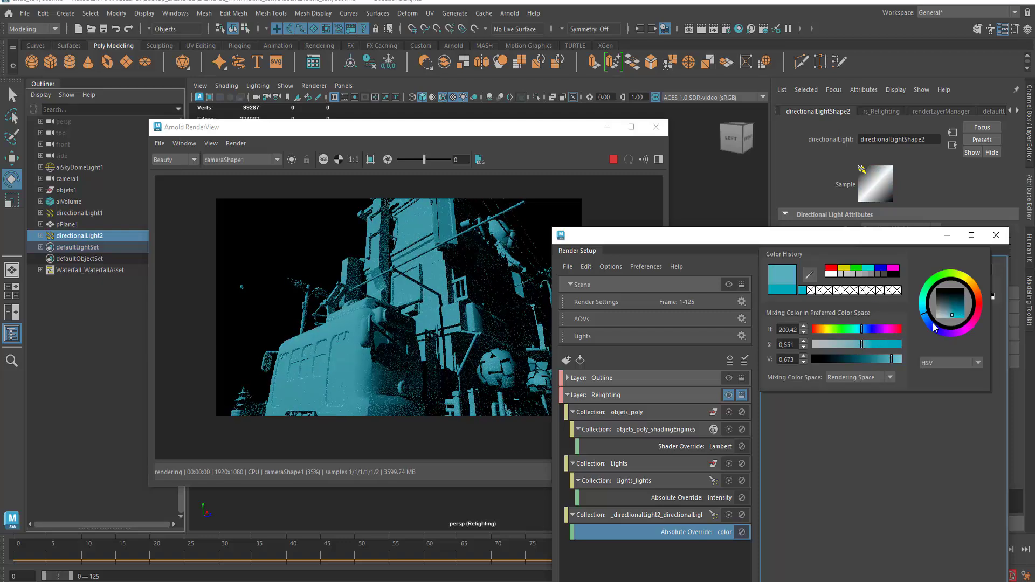
pyautogui.moveTo(922, 314); pyautogui.dragTo(923, 314)
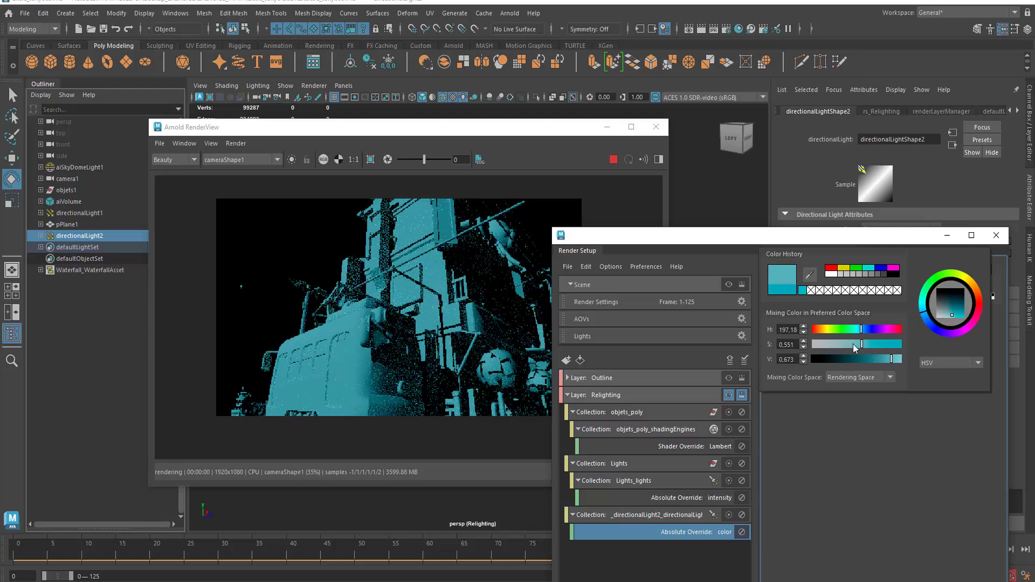
pyautogui.moveTo(862, 345); pyautogui.dragTo(850, 350)
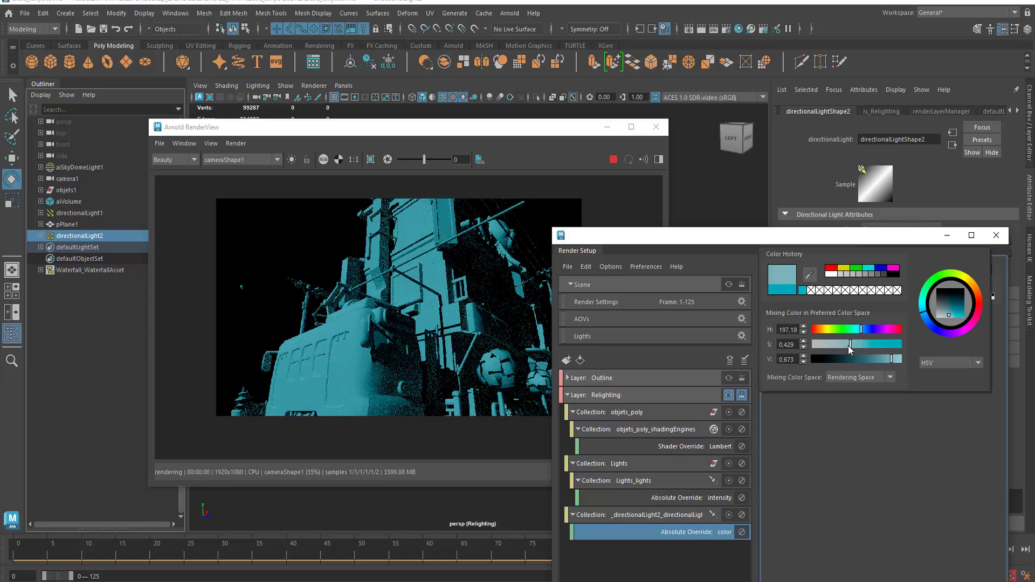
pyautogui.click(996, 237)
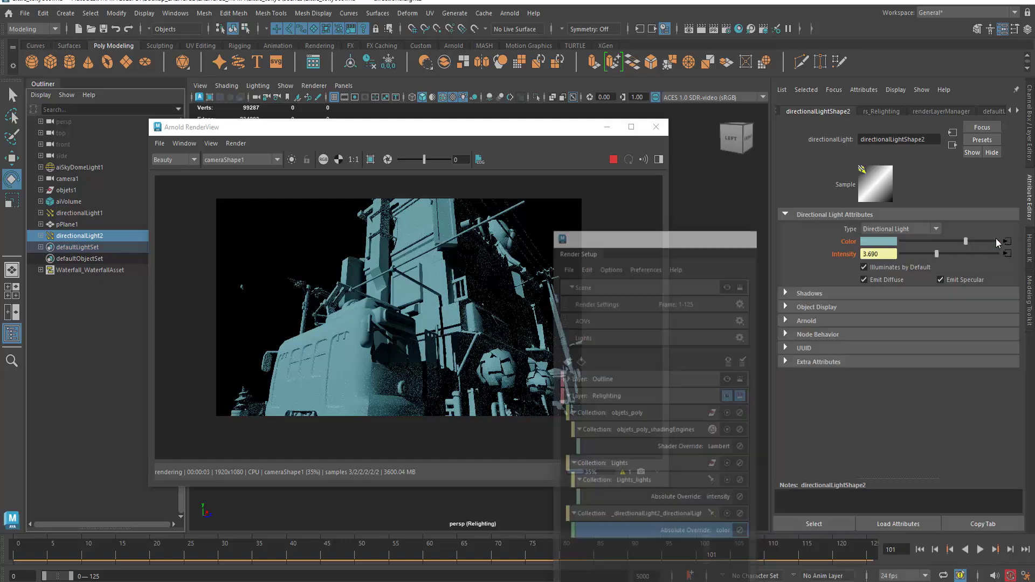
# Reopen Render Setup, select the Relighting layer, and arrange the window alongside the Arnold RenderView.
pyautogui.click(762, 29)
pyautogui.moveTo(678, 237); pyautogui.dragTo(618, 216)
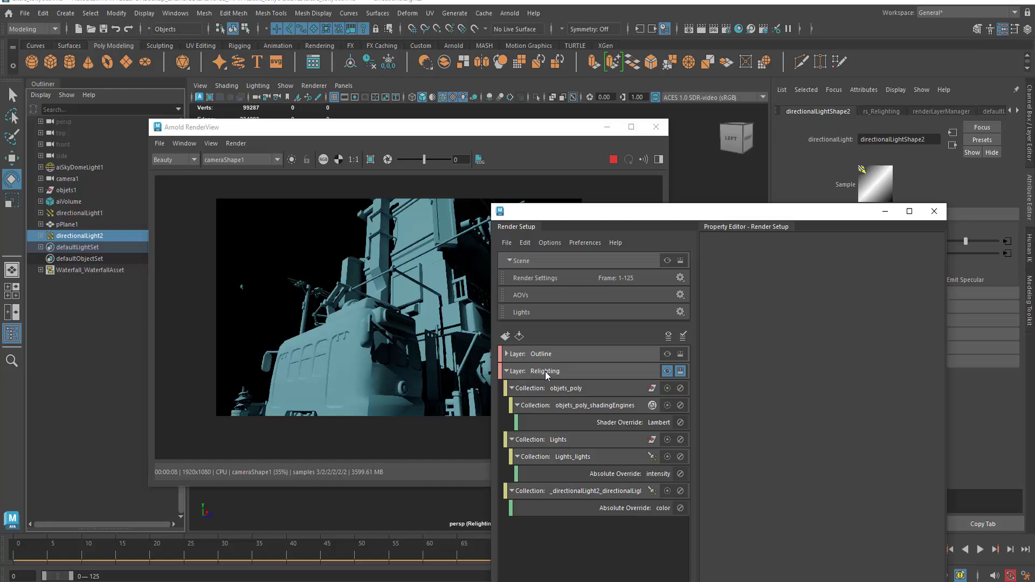
pyautogui.click(506, 371)
pyautogui.click(505, 371)
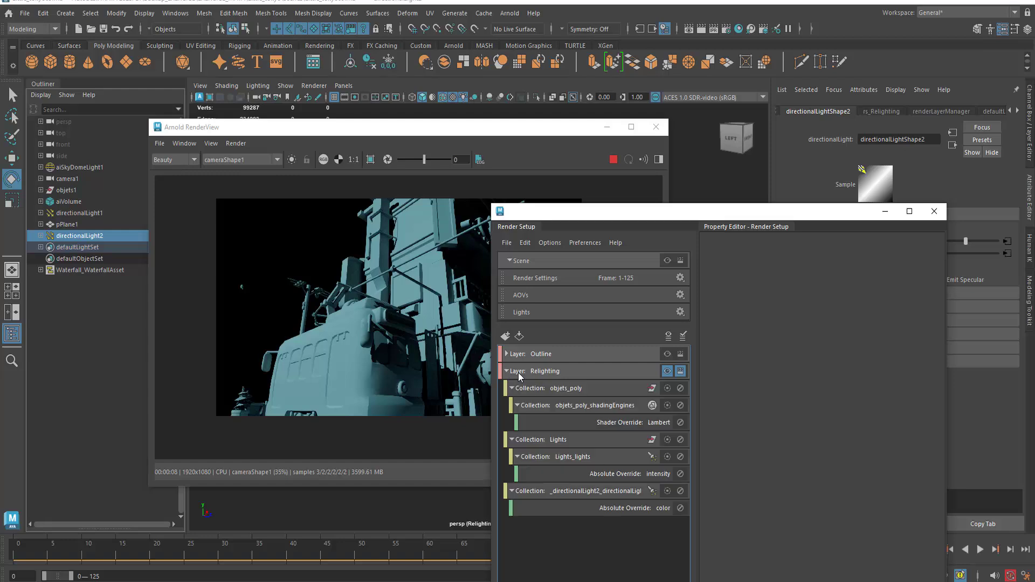
pyautogui.click(532, 372)
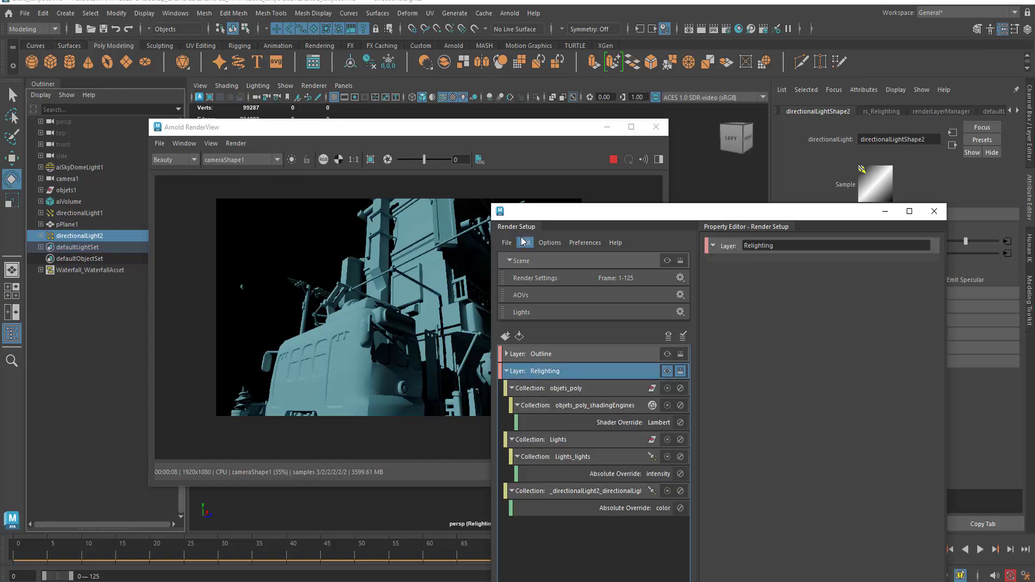
pyautogui.moveTo(538, 220); pyautogui.dragTo(557, 201)
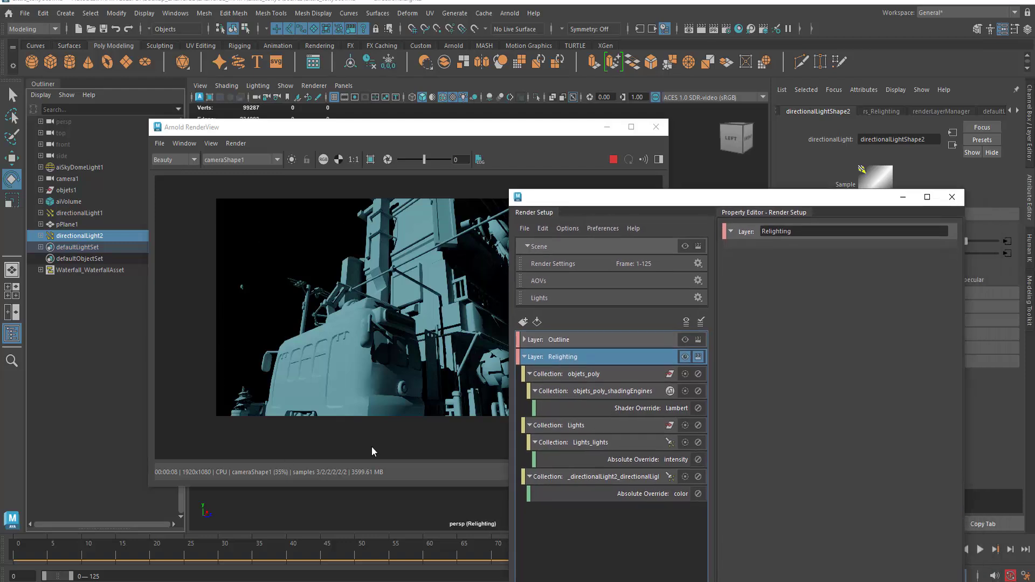
pyautogui.moveTo(411, 127); pyautogui.dragTo(355, 85)
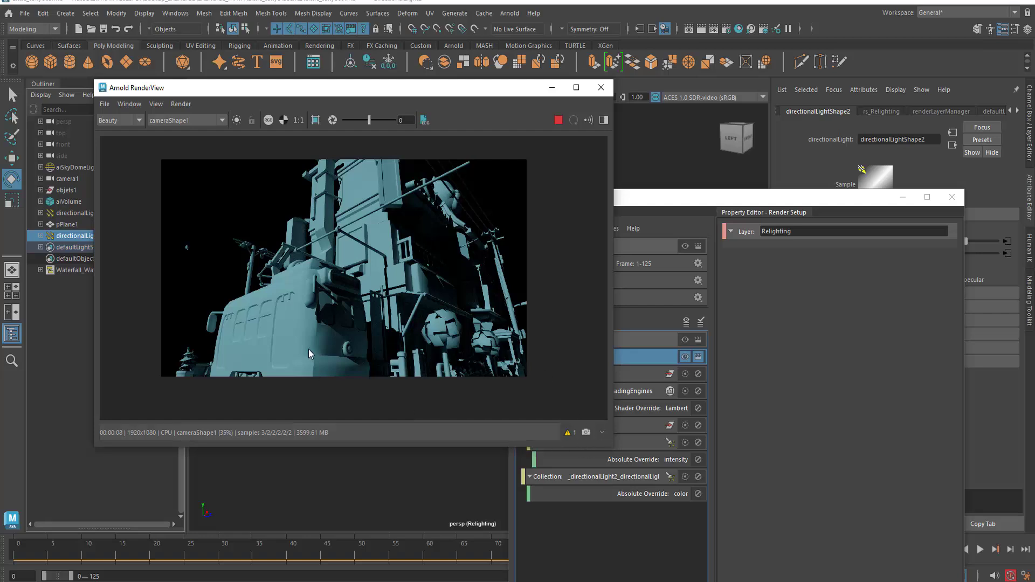
pyautogui.click(642, 193)
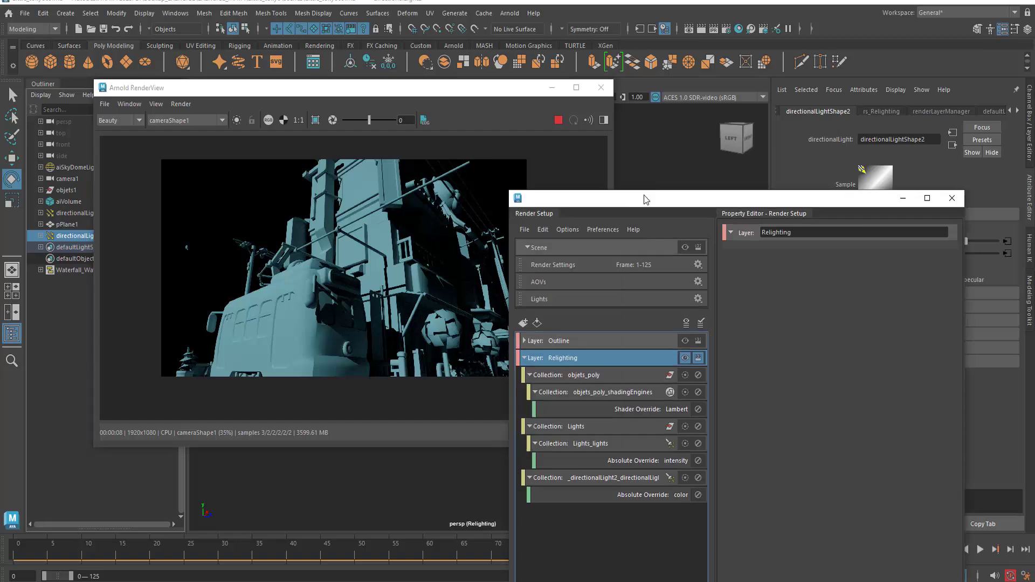
# Make the Scene layer active and renderable, inspect its Beauty render from cameraShape1, and switch back to the Relighting layer.
pyautogui.click(684, 247)
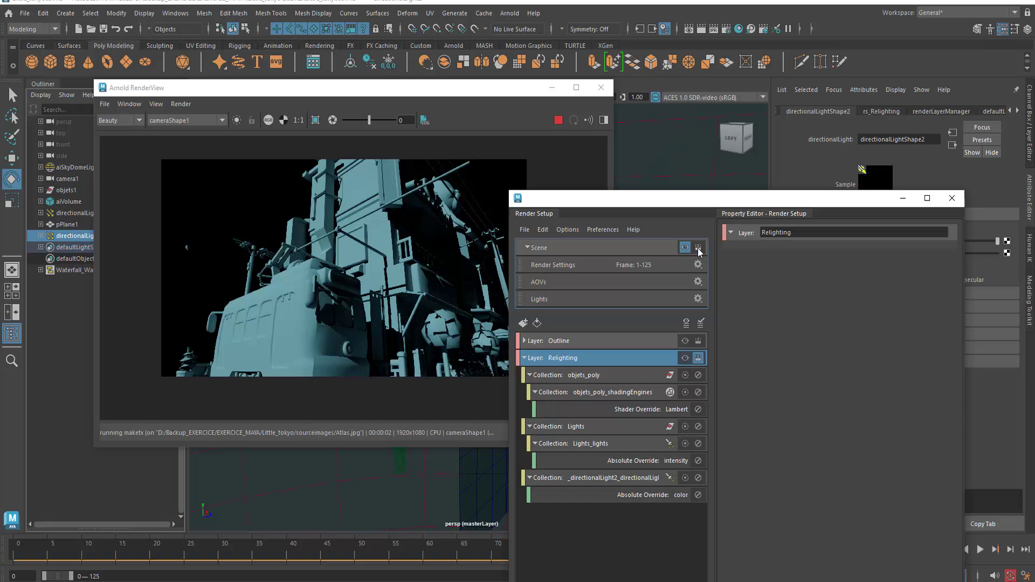
pyautogui.click(698, 249)
pyautogui.click(559, 121)
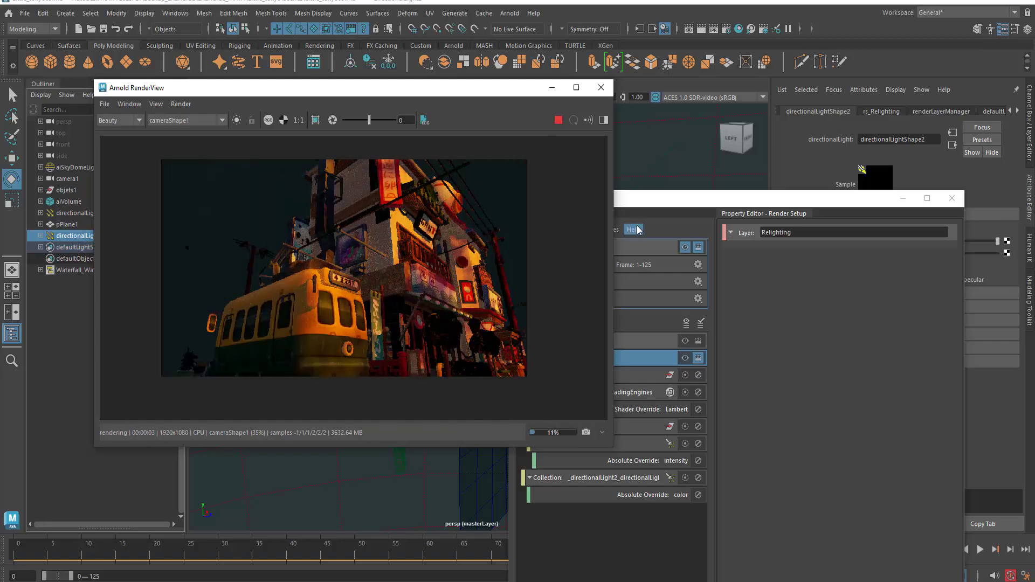
pyautogui.click(641, 201)
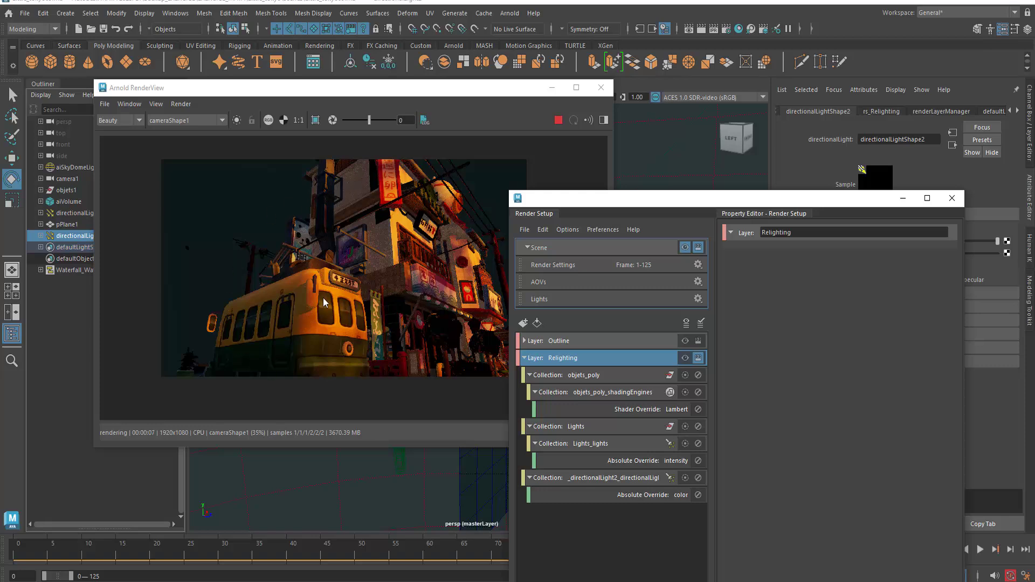
pyautogui.click(123, 120)
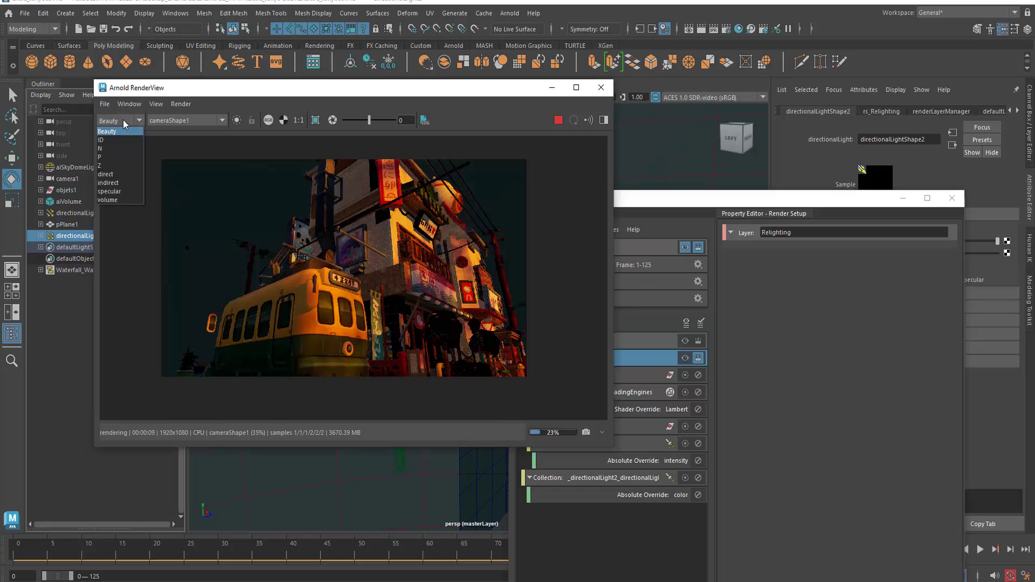
pyautogui.click(123, 120)
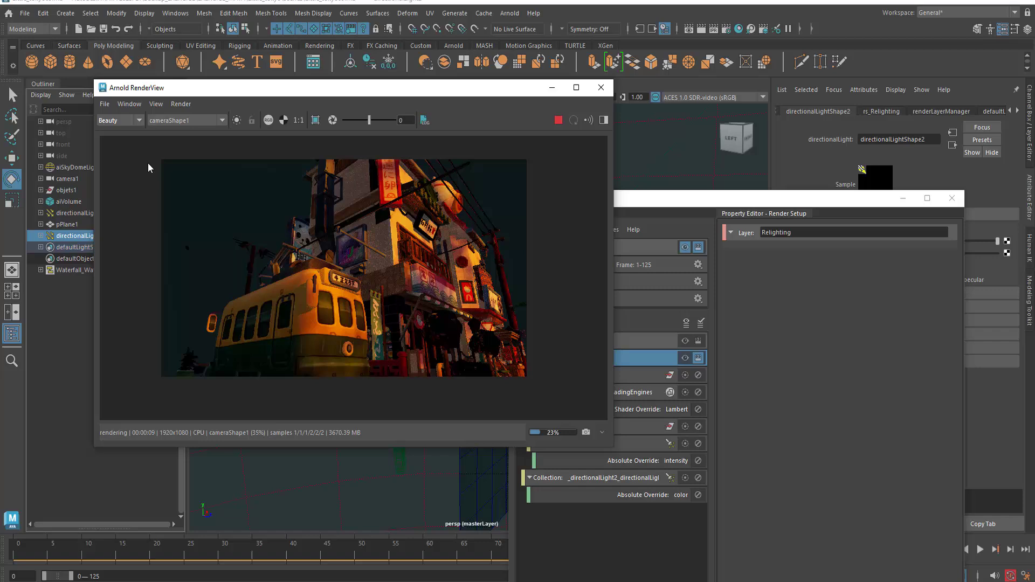
pyautogui.click(650, 198)
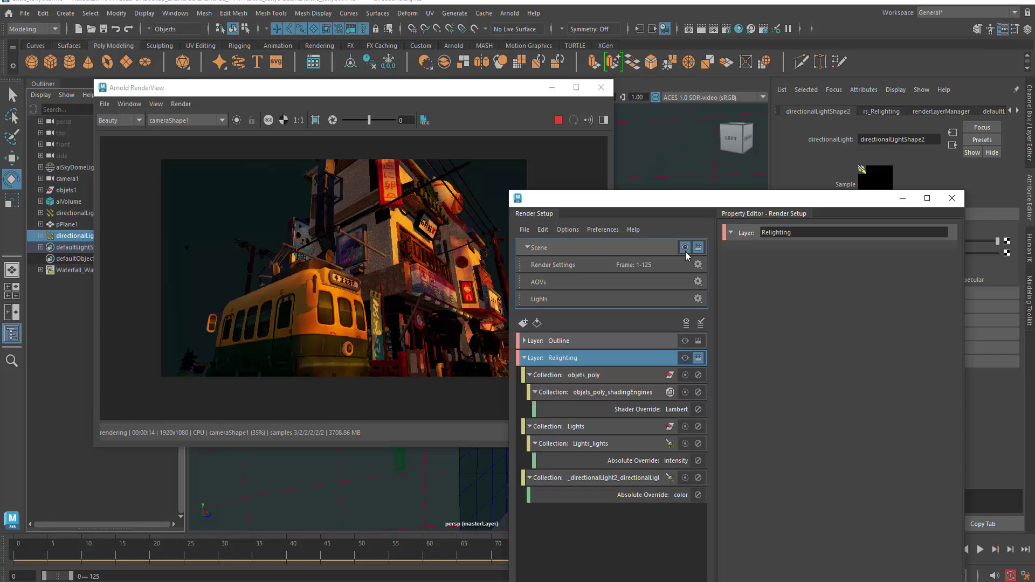
pyautogui.click(685, 359)
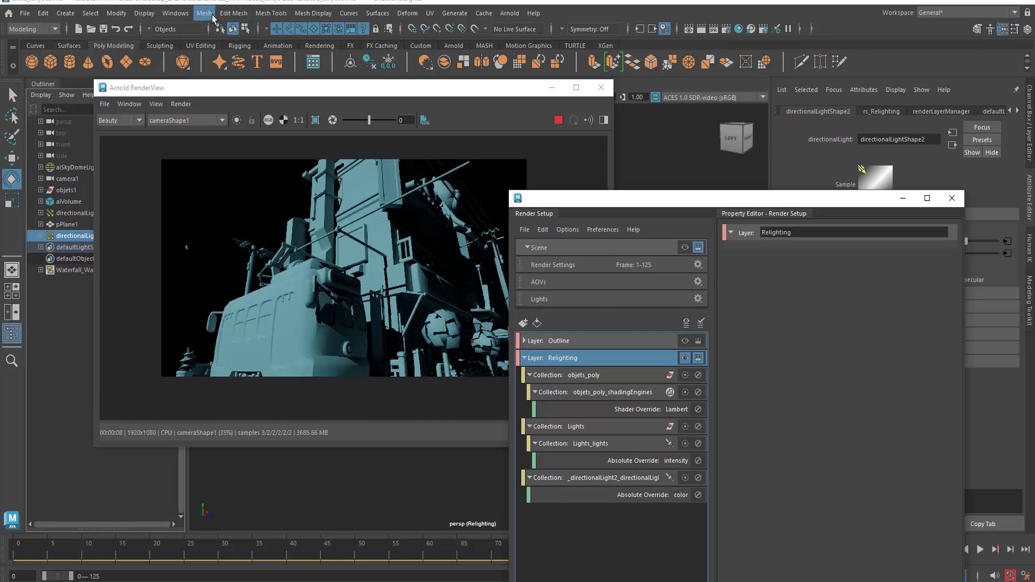
# Review the Render Sequence options with camera1 as the current camera, and close them without rendering.
pyautogui.click(39, 30)
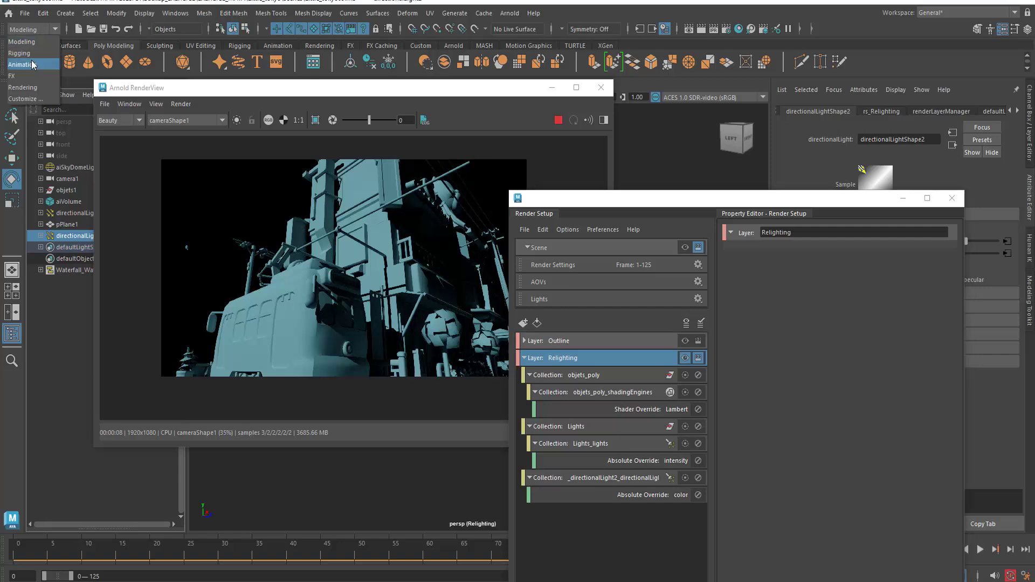
pyautogui.click(24, 88)
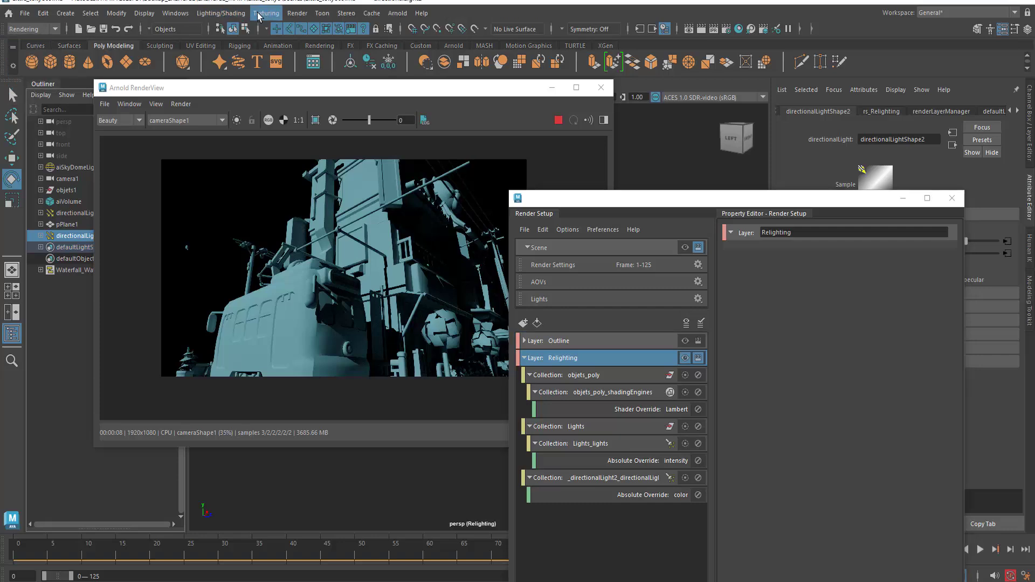
pyautogui.click(292, 17)
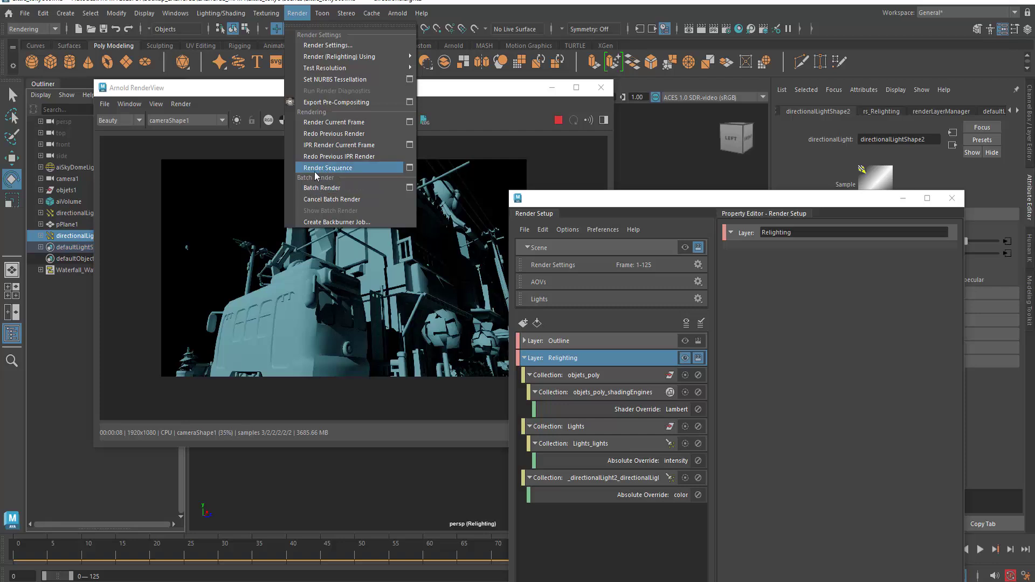
pyautogui.click(409, 170)
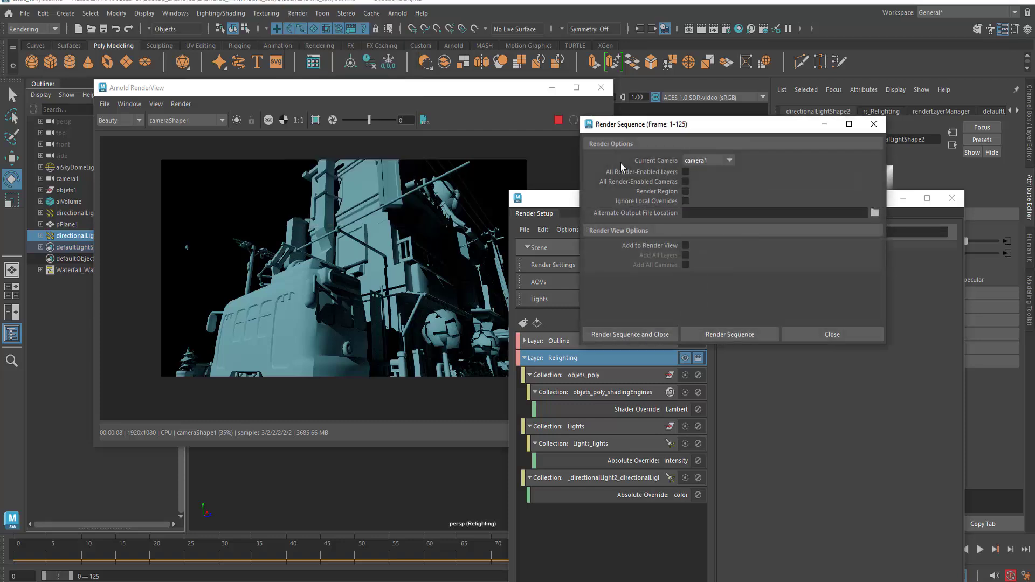
pyautogui.moveTo(647, 133); pyautogui.dragTo(219, 233)
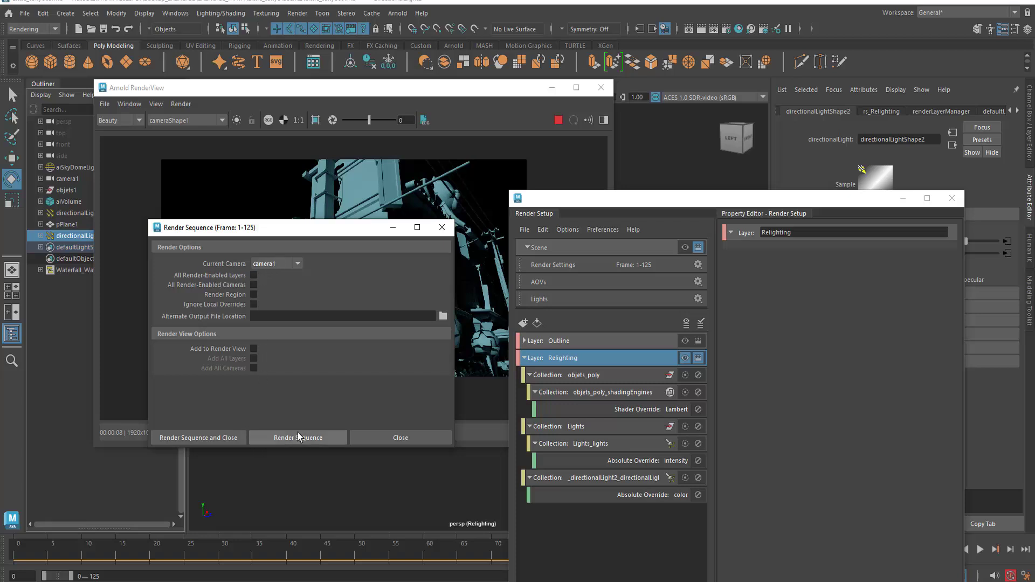
pyautogui.click(379, 444)
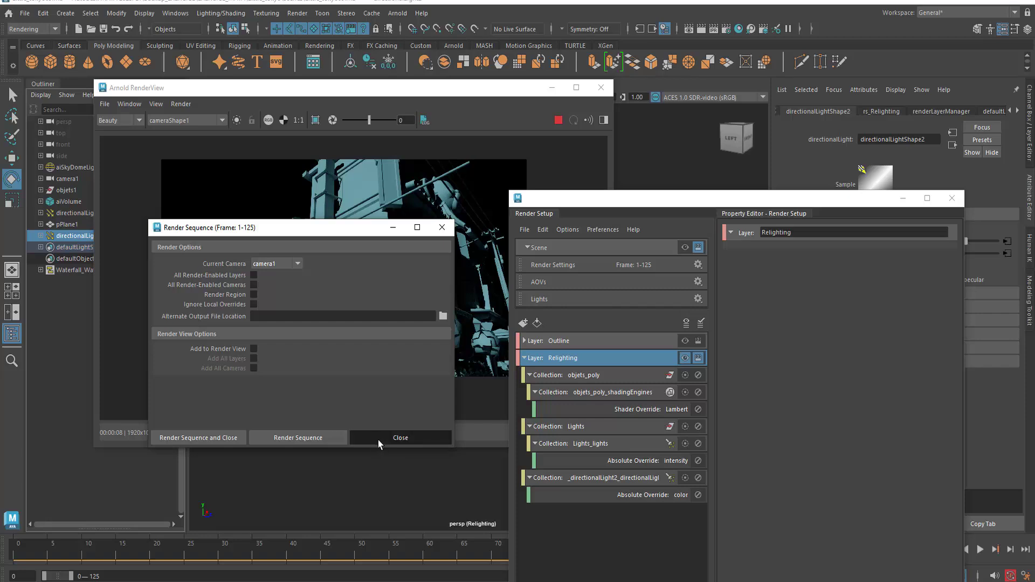
# Make the Outline layer active and renderable, inspect its render, and switch back to the Relighting layer.
pyautogui.moveTo(616, 205); pyautogui.dragTo(637, 132)
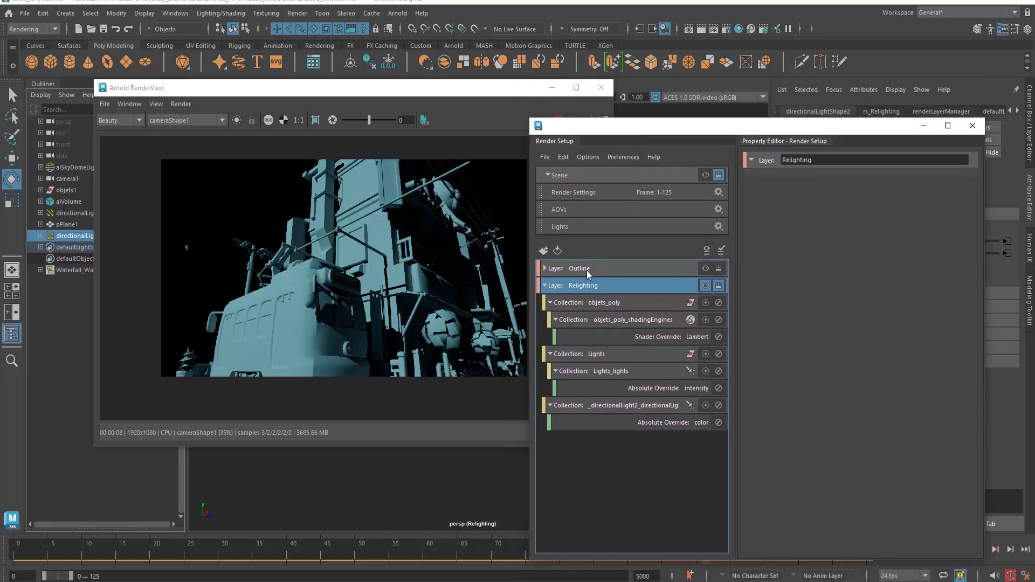
pyautogui.click(705, 268)
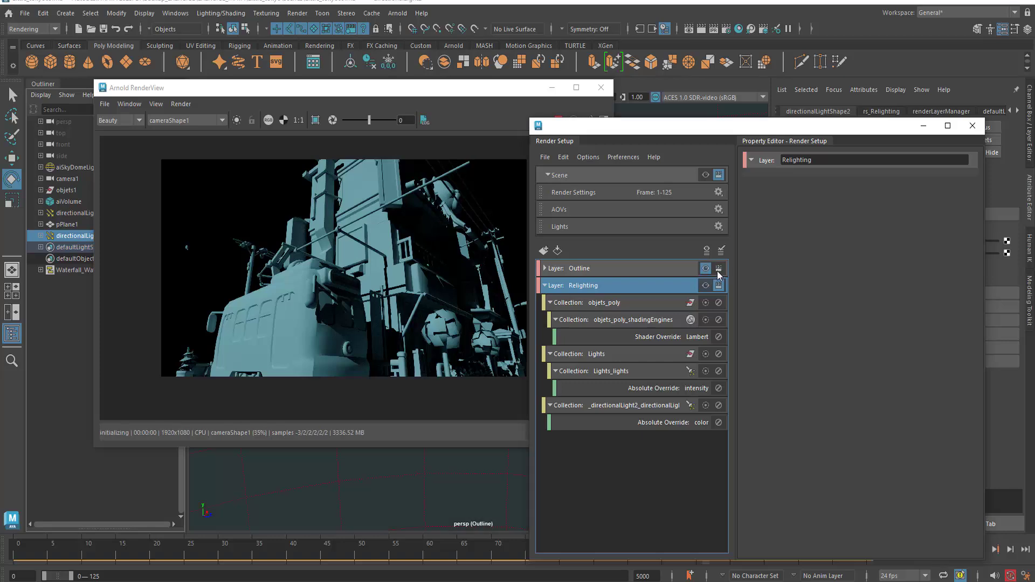
pyautogui.click(718, 269)
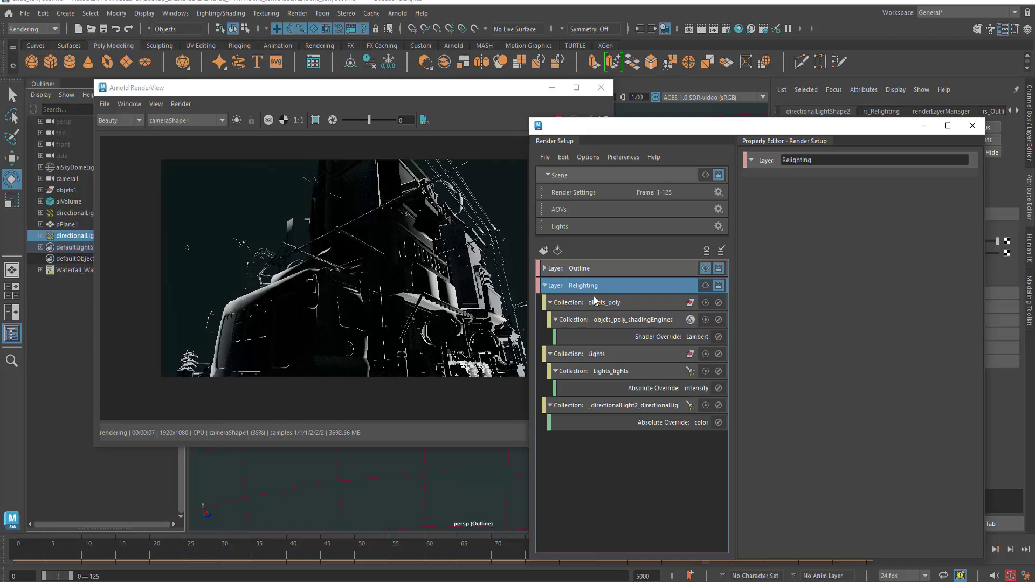
pyautogui.click(705, 285)
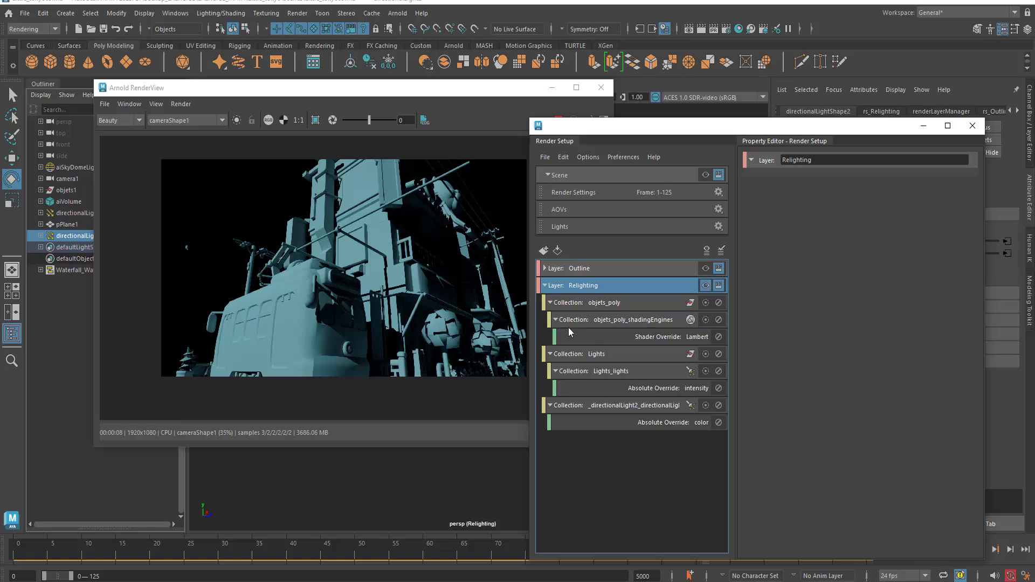
pyautogui.moveTo(606, 136); pyautogui.dragTo(592, 129)
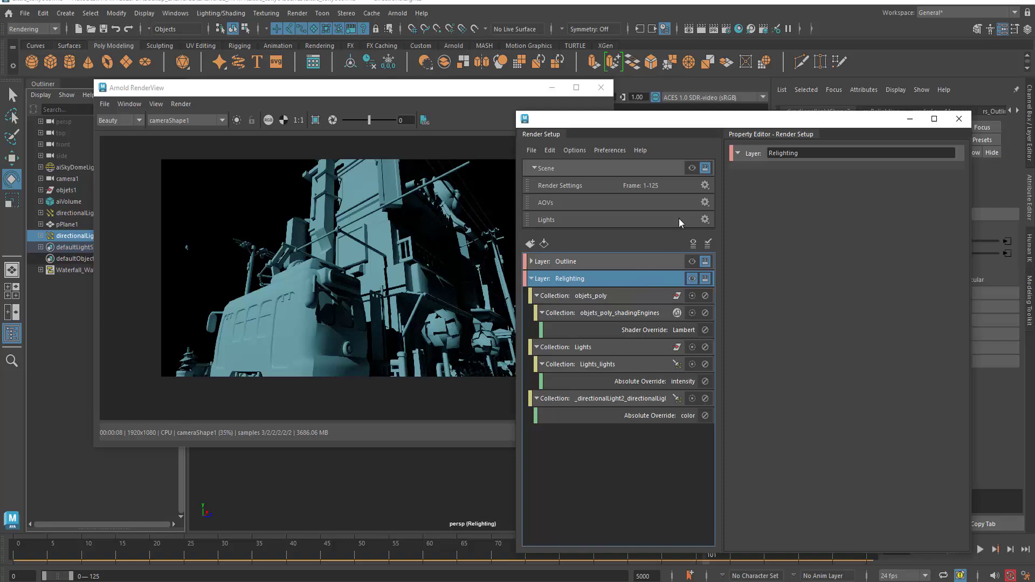
pyautogui.moveTo(703, 119); pyautogui.dragTo(677, 111)
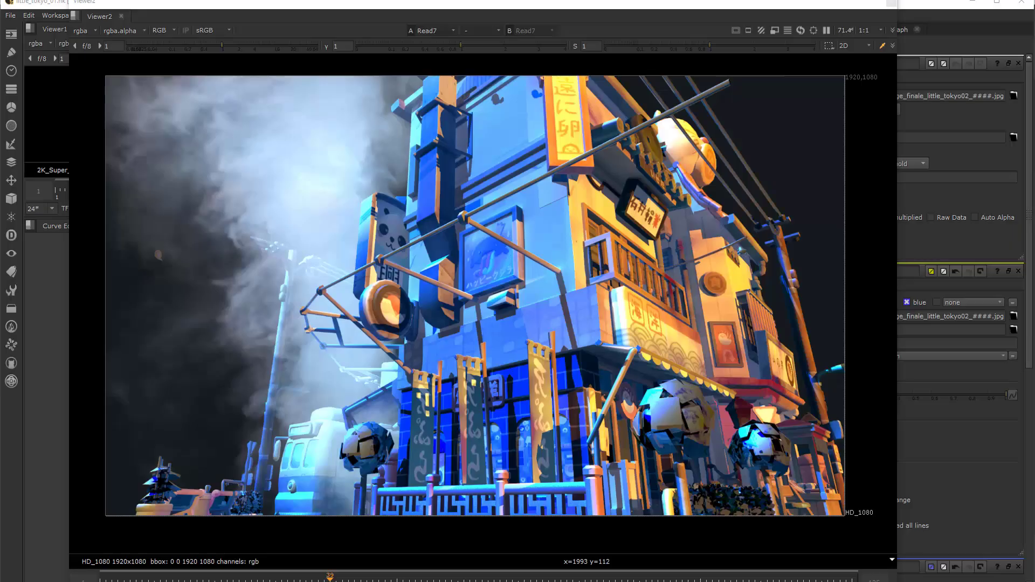
# Switch to Nuke, bring the Node Graph over the viewer, and select the Read6 node holding the relighting pass.
pyautogui.moveTo(1034, 98); pyautogui.dragTo(861, 63)
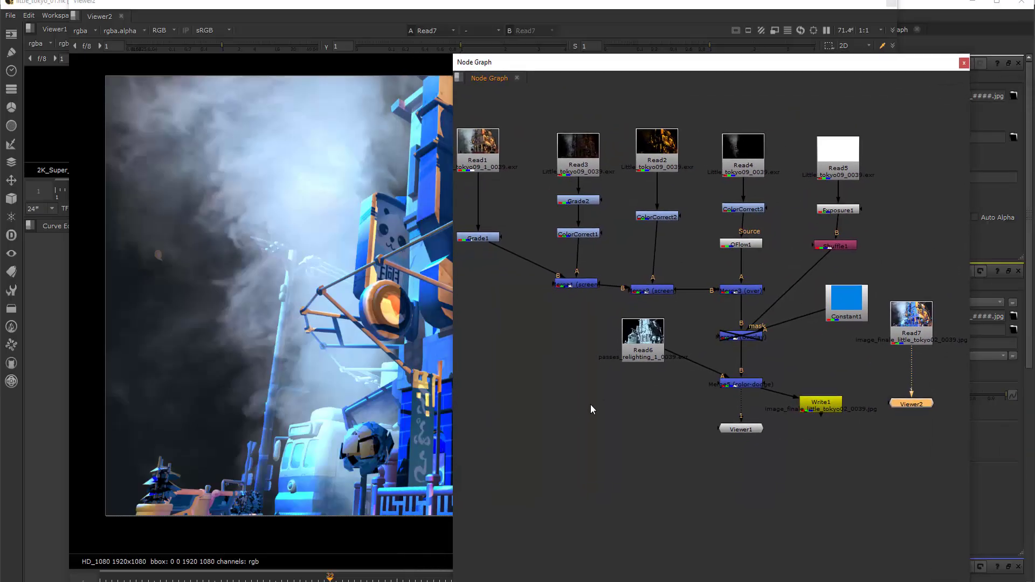
pyautogui.moveTo(591, 404); pyautogui.dragTo(619, 410, button='middle')
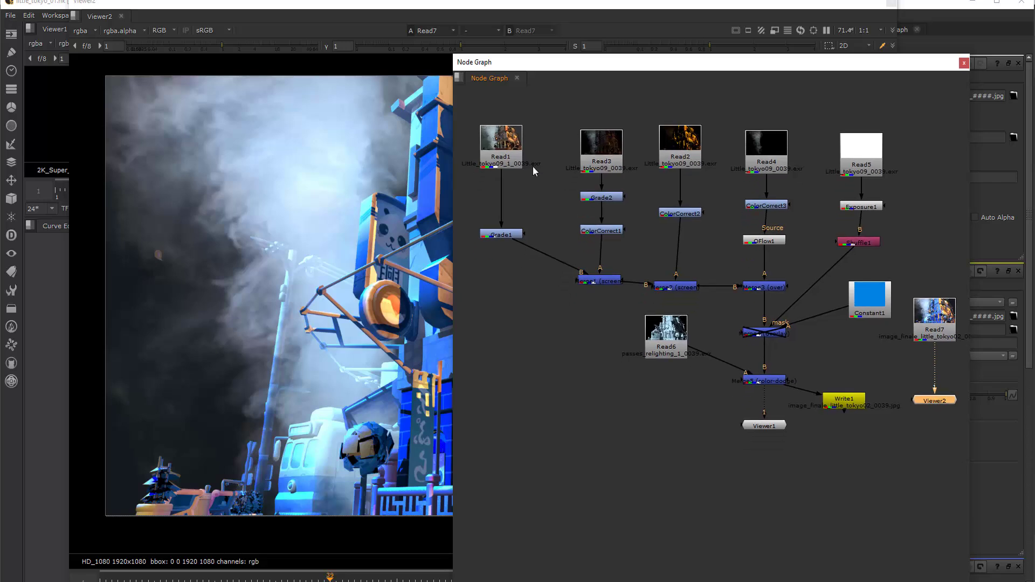
pyautogui.moveTo(521, 70); pyautogui.dragTo(506, 50)
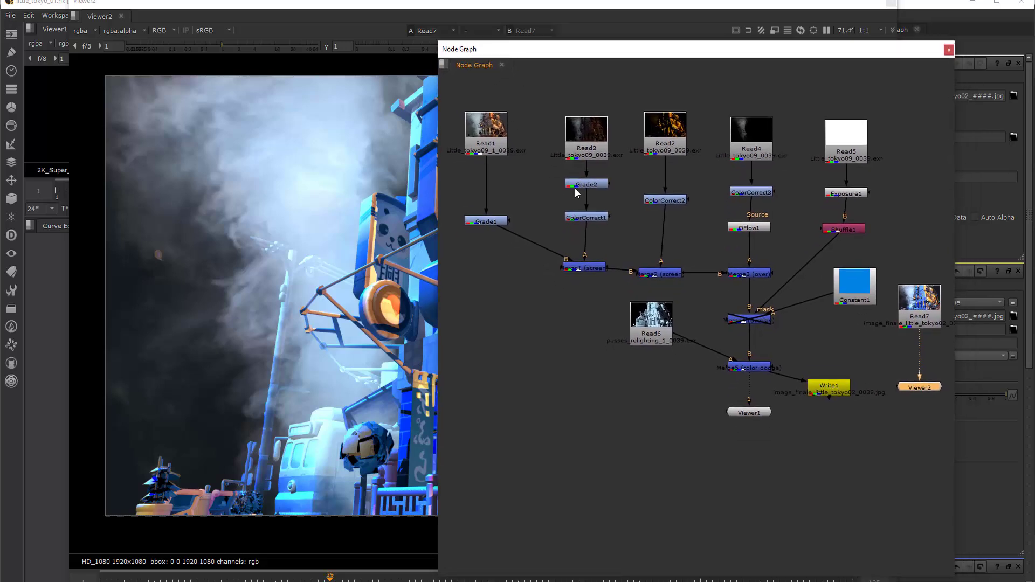
pyautogui.click(652, 333)
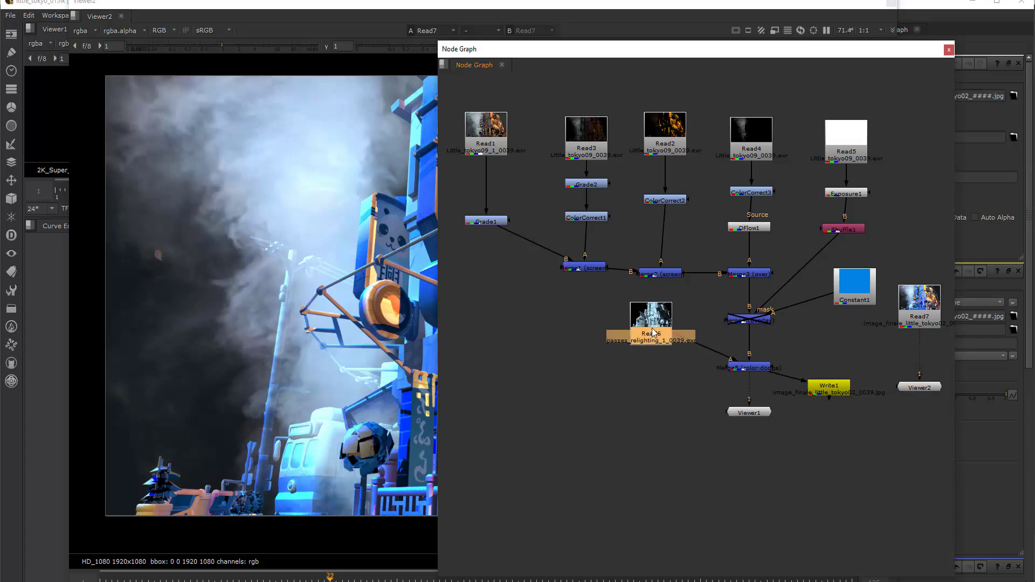
# Show the Read6 relighting pass in Viewer2, uncover the image, and scrub the timeline to frame 86.
pyautogui.press('1')
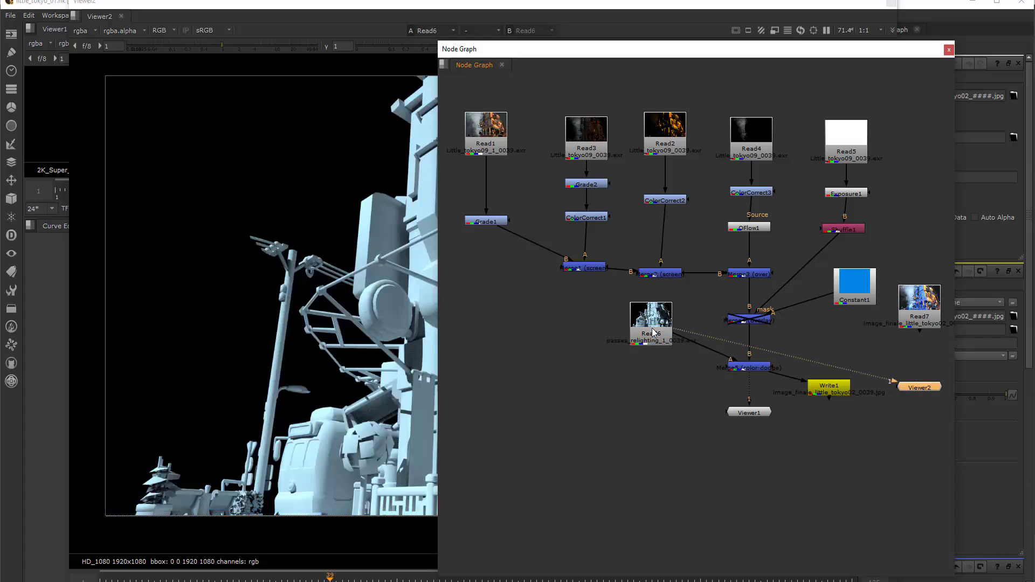
pyautogui.moveTo(529, 55); pyautogui.dragTo(1034, 157)
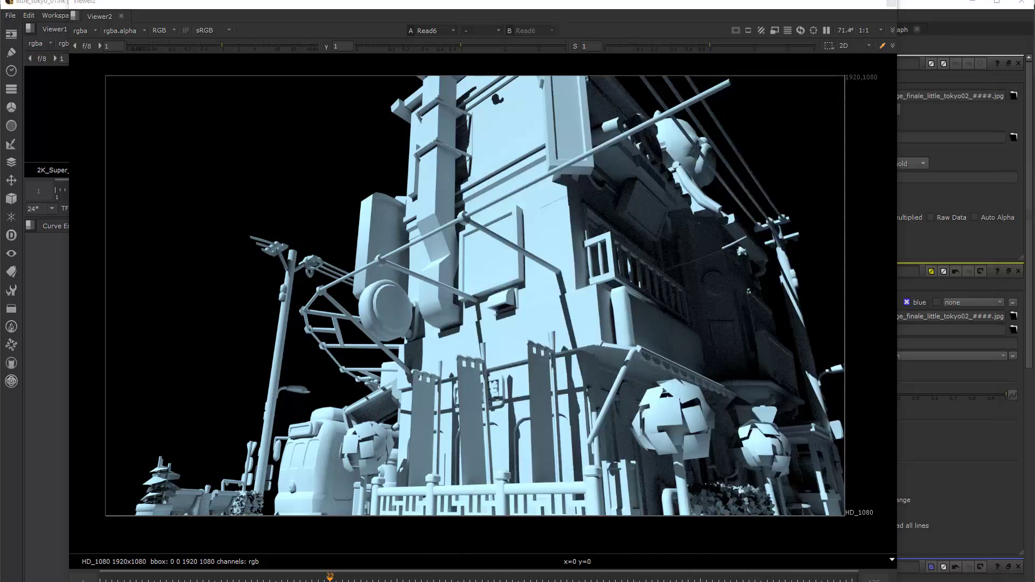
pyautogui.moveTo(312, 578); pyautogui.dragTo(615, 578)
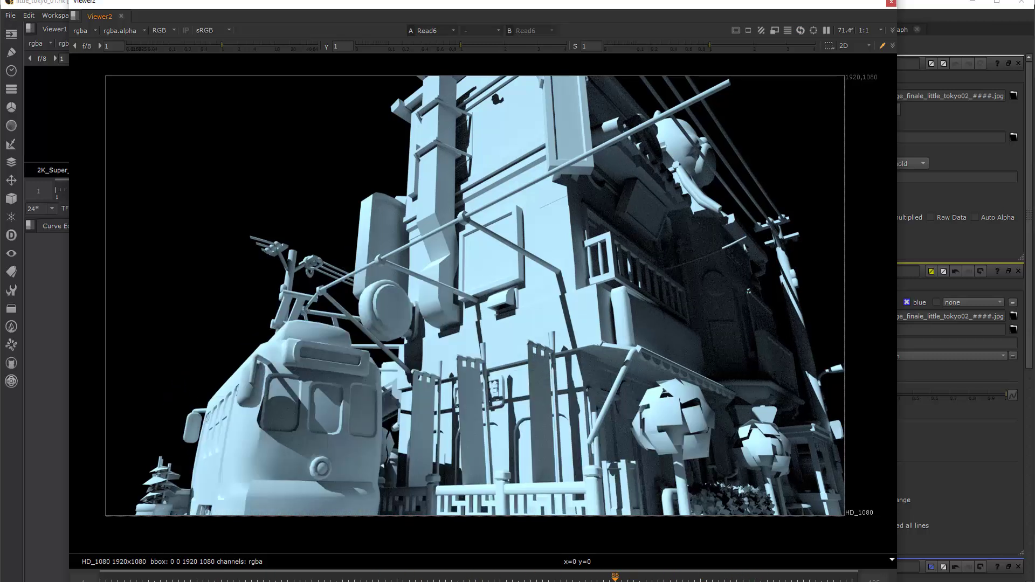
# Bring the Node Graph back and display the output of the Merge4 overlay node in Viewer2.
pyautogui.moveTo(1034, 264); pyautogui.dragTo(619, 94)
pyautogui.click(563, 368)
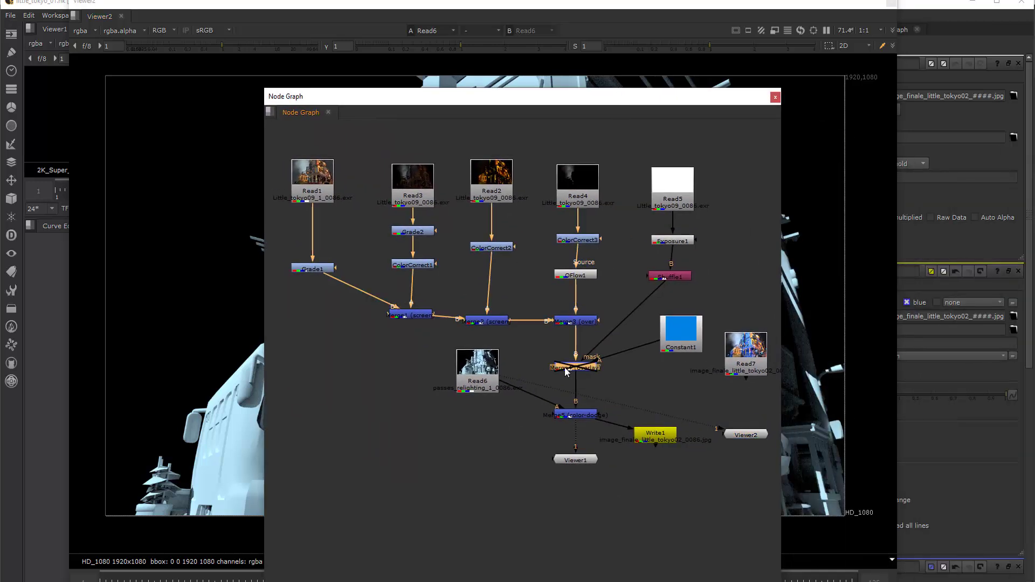
pyautogui.press('1')
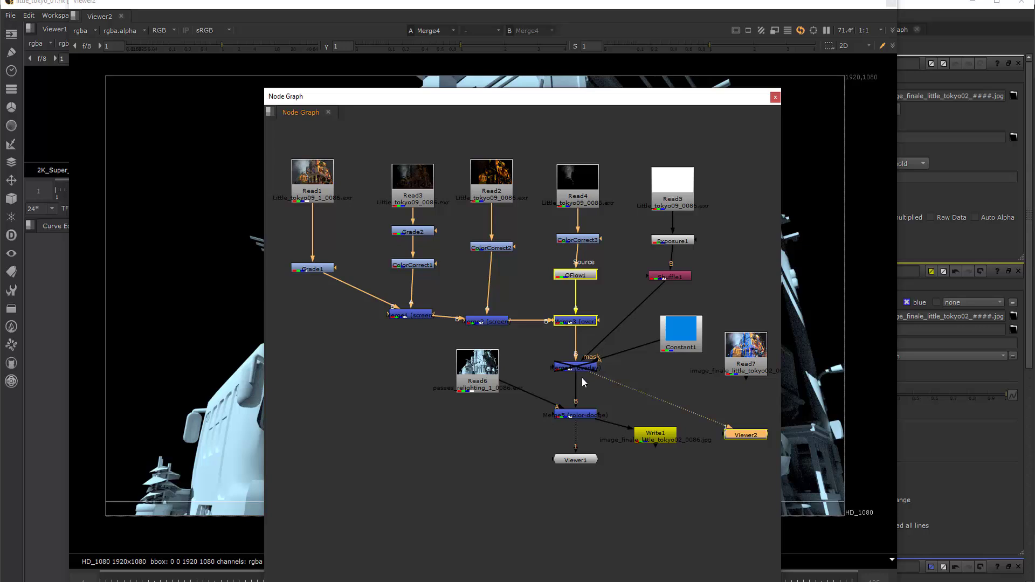
pyautogui.moveTo(502, 98); pyautogui.dragTo(688, 121)
# Enable the Merge4 overlay node, inspect its effect on the composite in Viewer2, and disable it again.
pyautogui.click(756, 388)
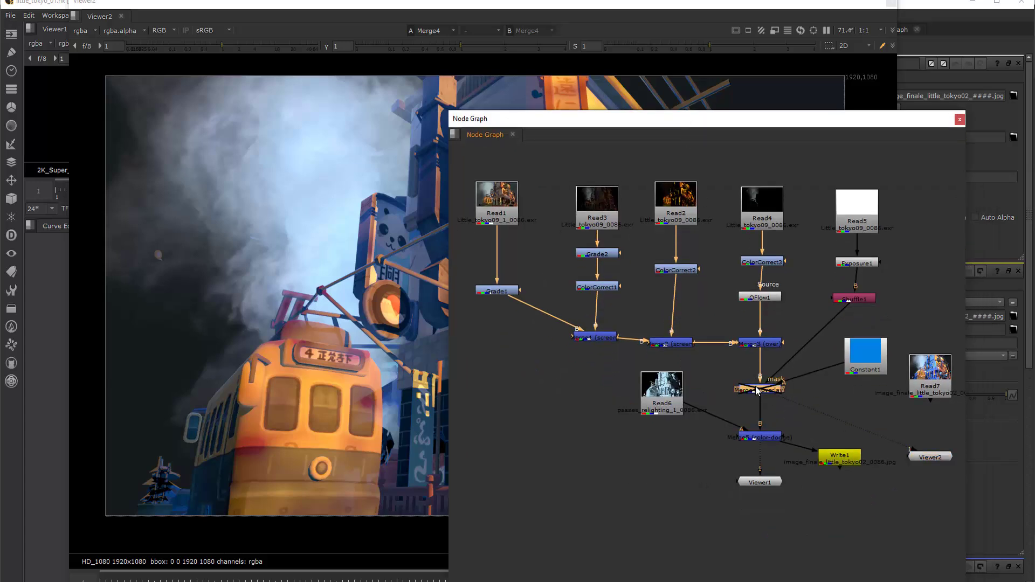
pyautogui.press('d')
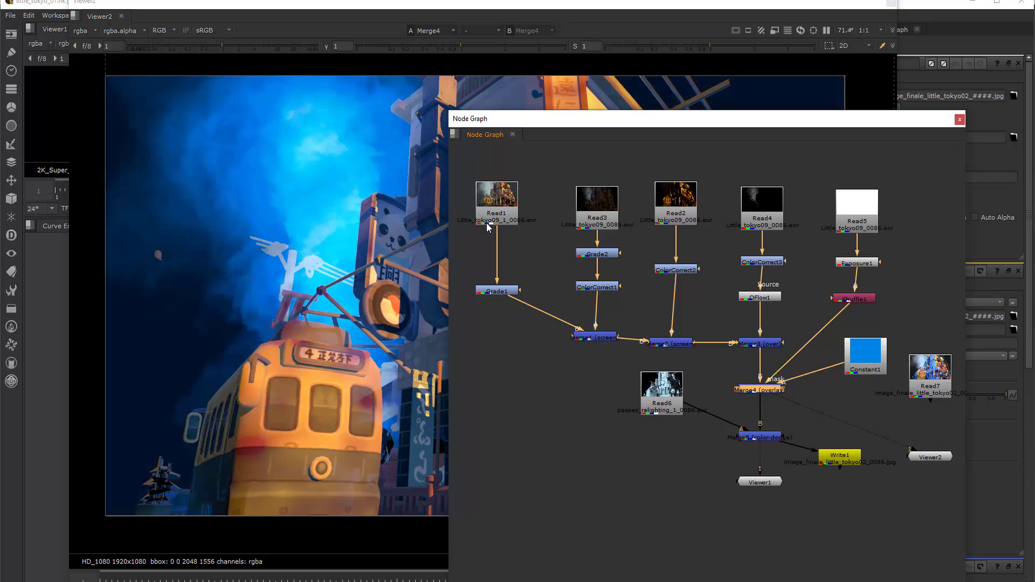
pyautogui.moveTo(561, 126); pyautogui.dragTo(587, 299)
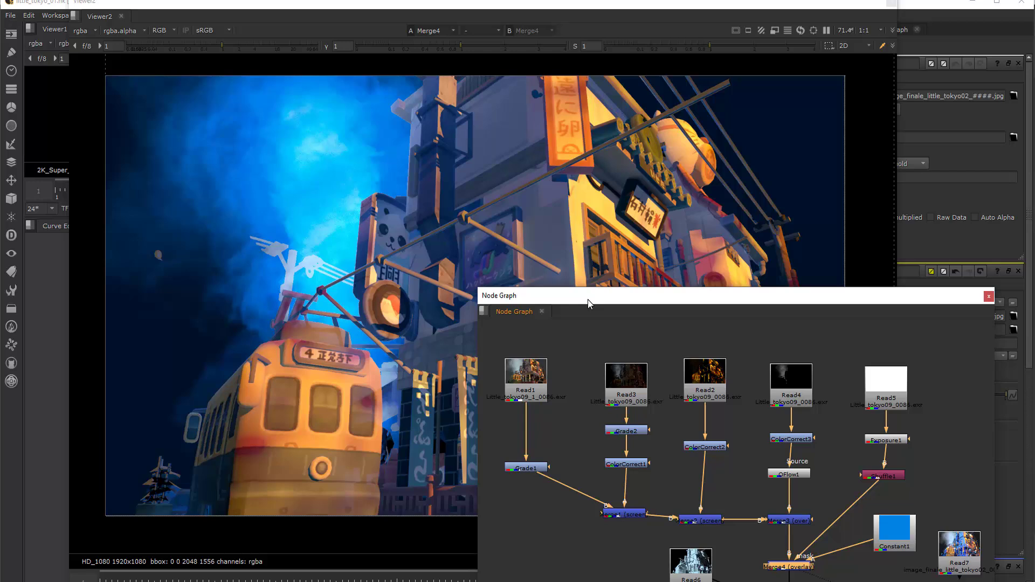
pyautogui.moveTo(587, 299); pyautogui.dragTo(514, 109)
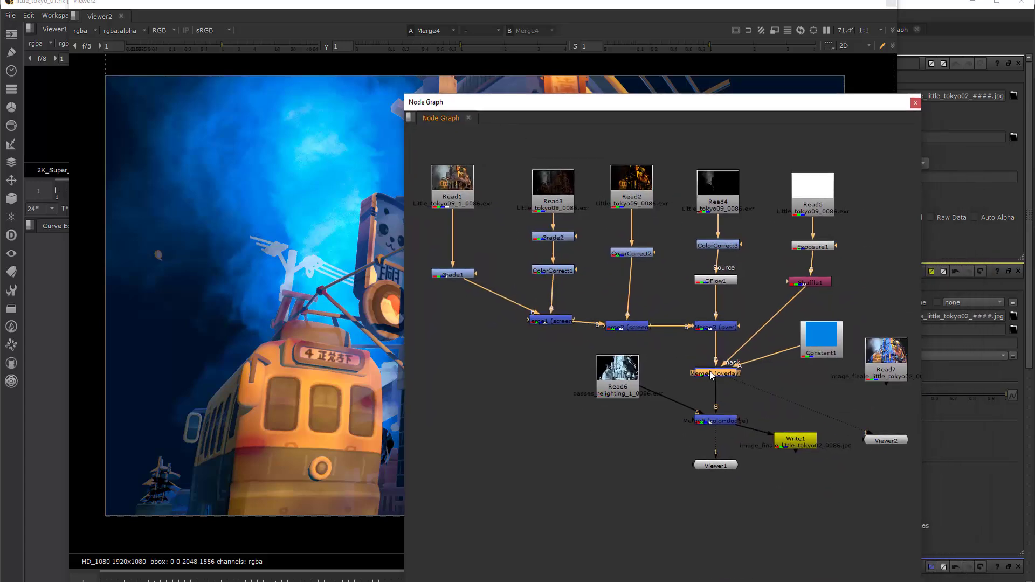
pyautogui.press('d')
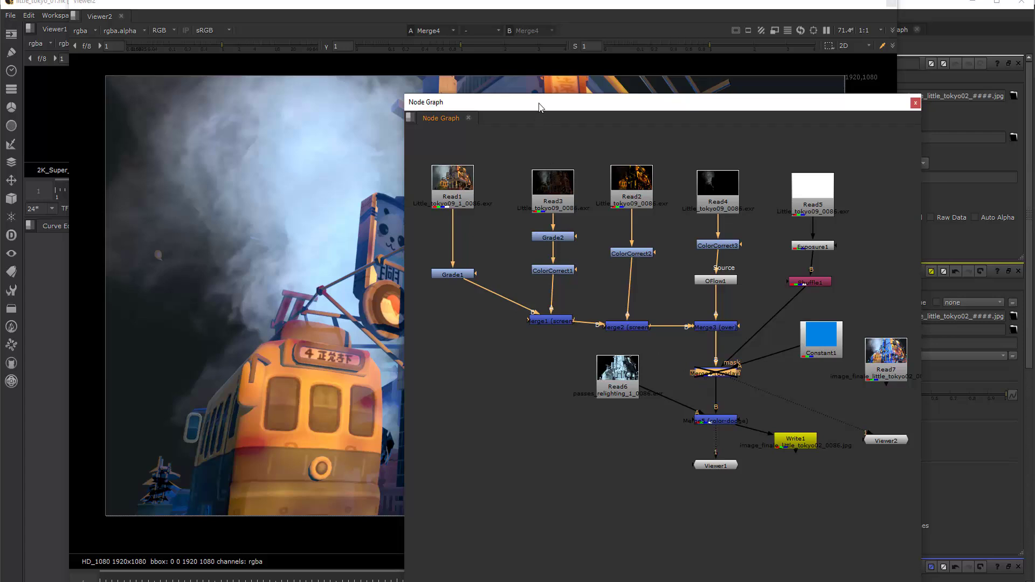
# Disconnect the Read6 relighting pass from the A input of the Merge5 color-dodge node.
pyautogui.moveTo(539, 107); pyautogui.dragTo(643, 126)
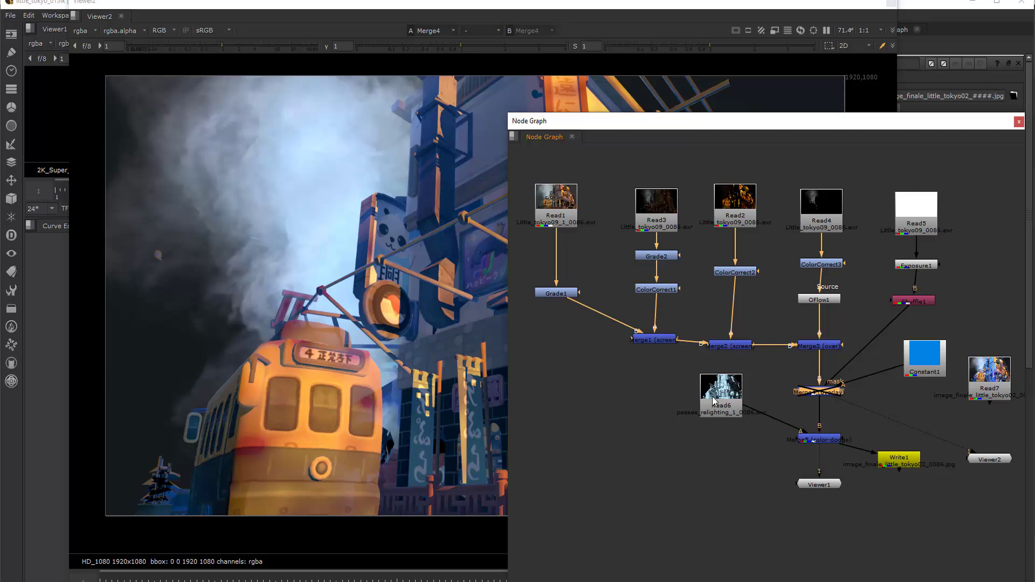
pyautogui.moveTo(722, 397); pyautogui.dragTo(725, 401)
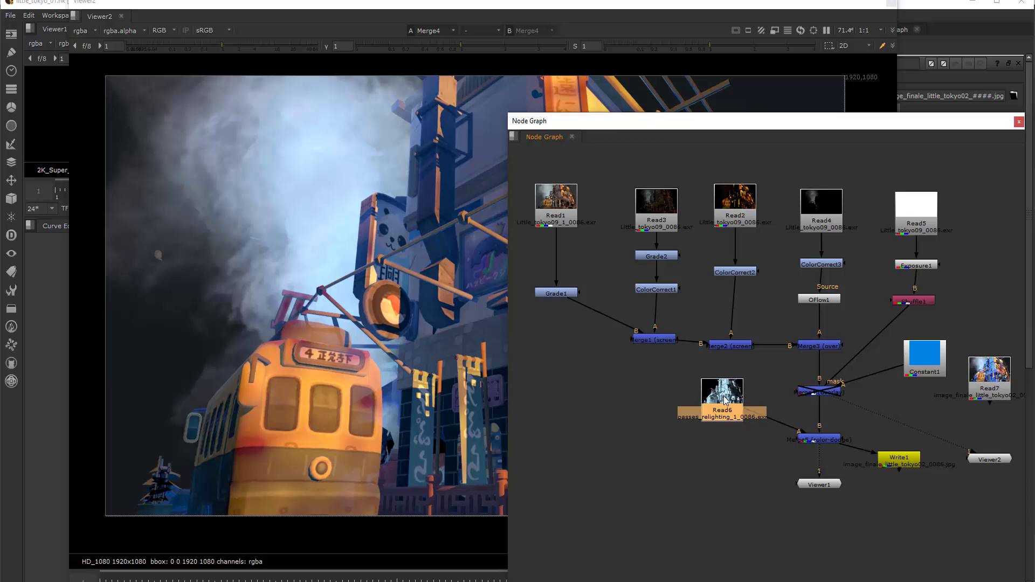
pyautogui.click(822, 442)
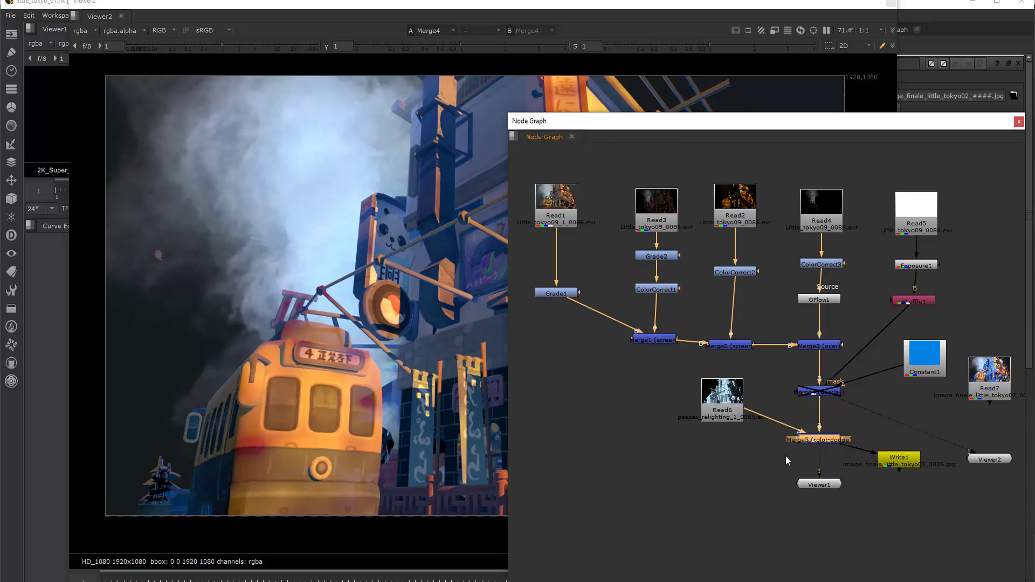
pyautogui.scroll(6, 785, 455)
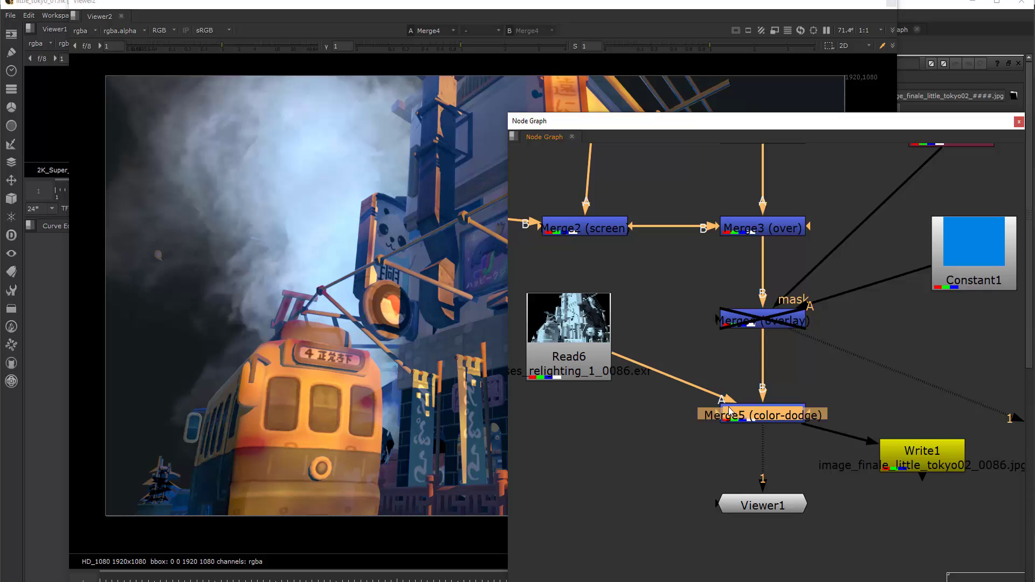
pyautogui.moveTo(732, 402); pyautogui.dragTo(711, 389)
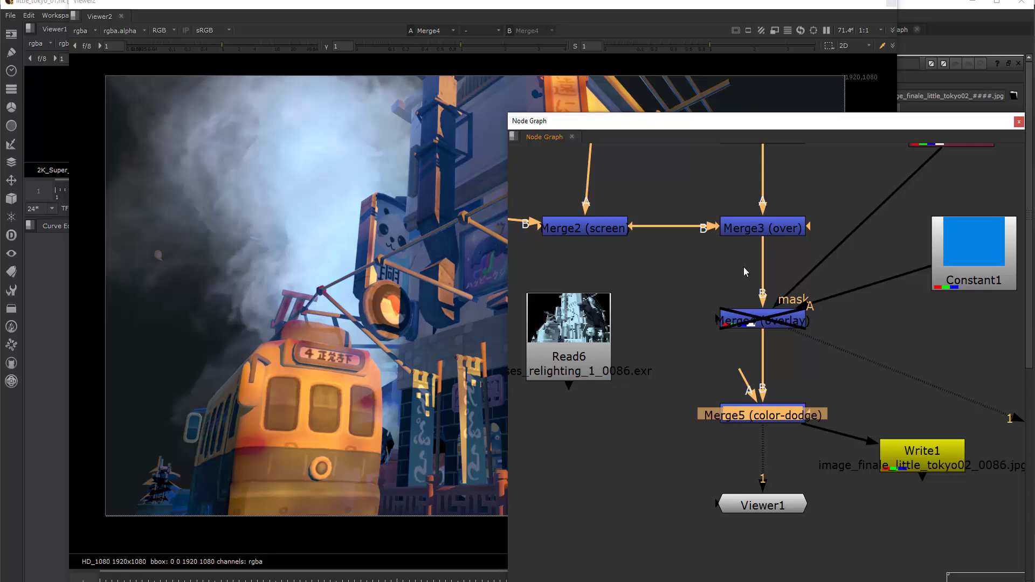
# Shrink the floating Viewer2 window and reposition it with the Node Graph so the node properties are uncovered.
pyautogui.moveTo(709, 134); pyautogui.dragTo(456, 225)
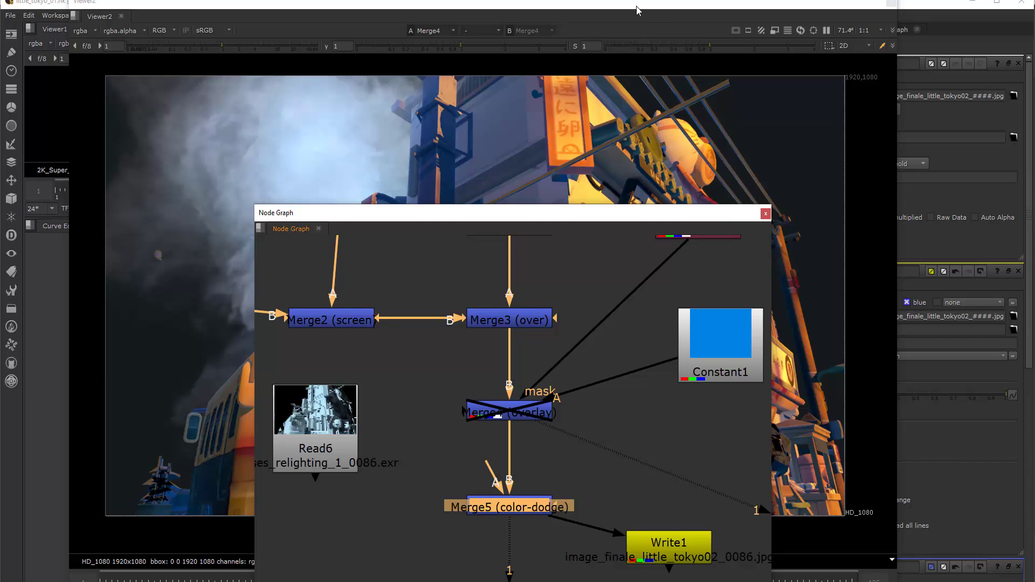
pyautogui.moveTo(637, 10); pyautogui.dragTo(557, 10)
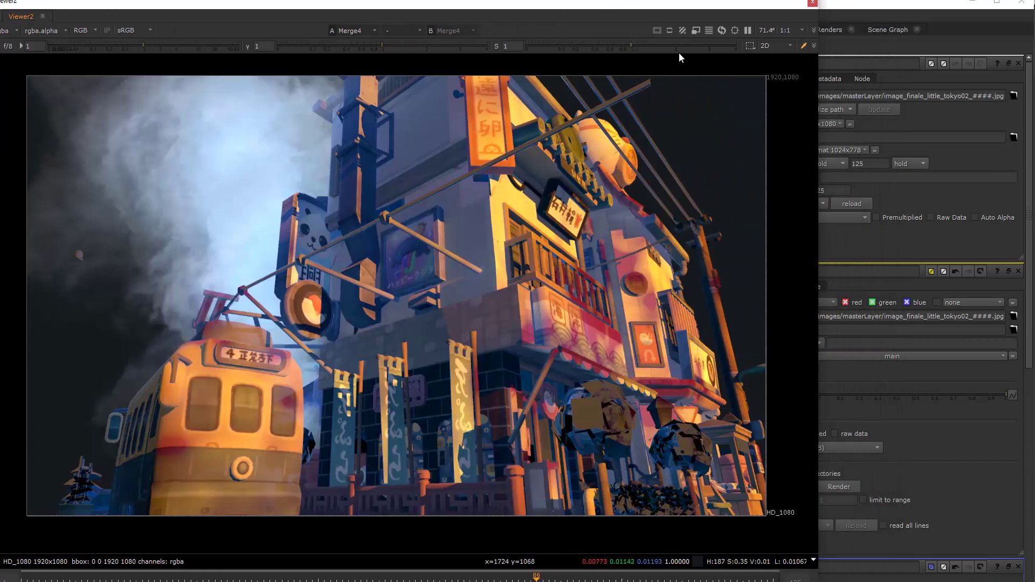
pyautogui.moveTo(667, 4); pyautogui.dragTo(662, 23)
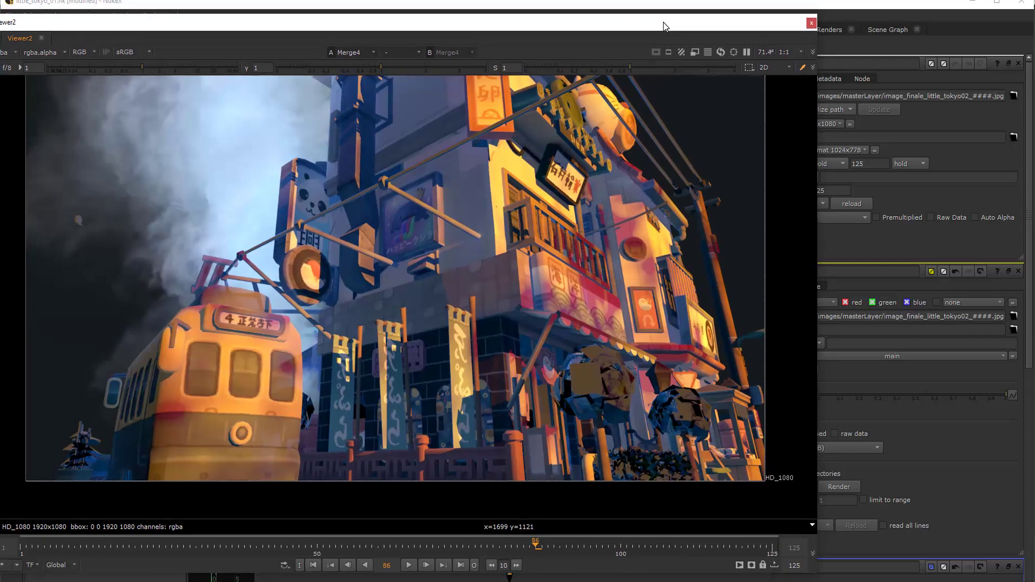
pyautogui.moveTo(817, 577); pyautogui.dragTo(635, 488)
pyautogui.moveTo(705, 217); pyautogui.dragTo(677, 222)
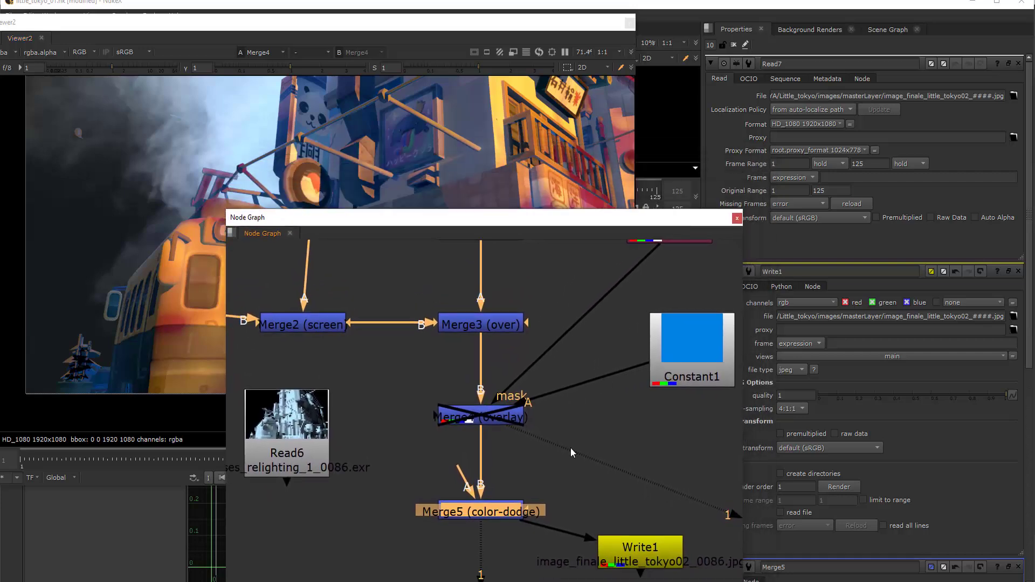
# Open the Merge5 properties and set its operation to out.
pyautogui.doubleClick(488, 513)
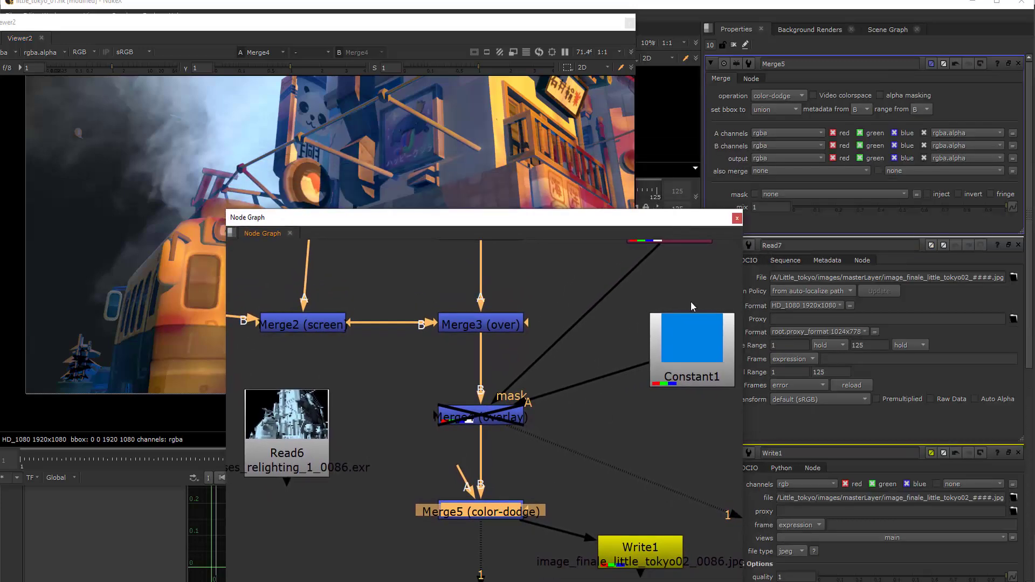
pyautogui.click(771, 100)
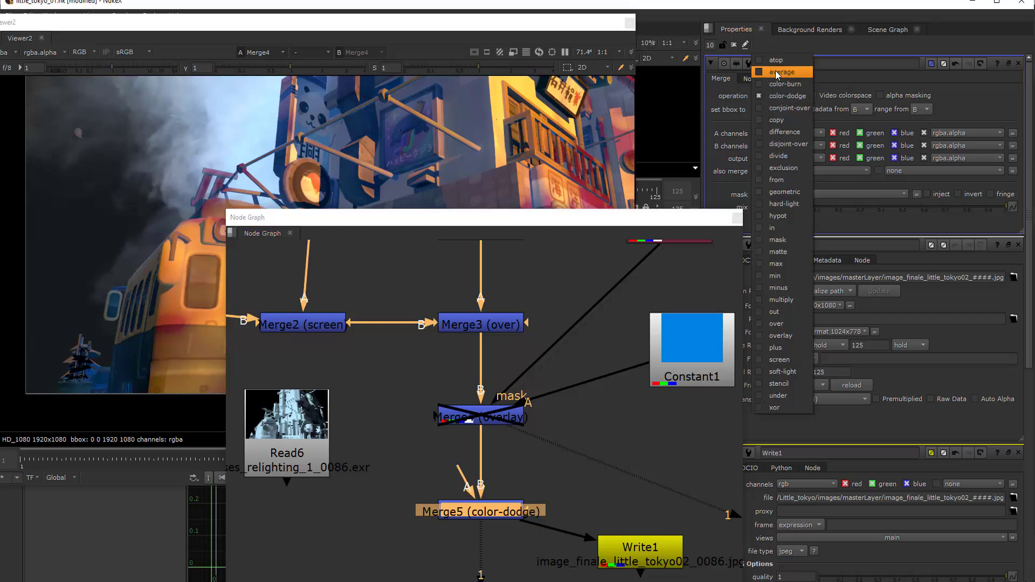
pyautogui.click(789, 316)
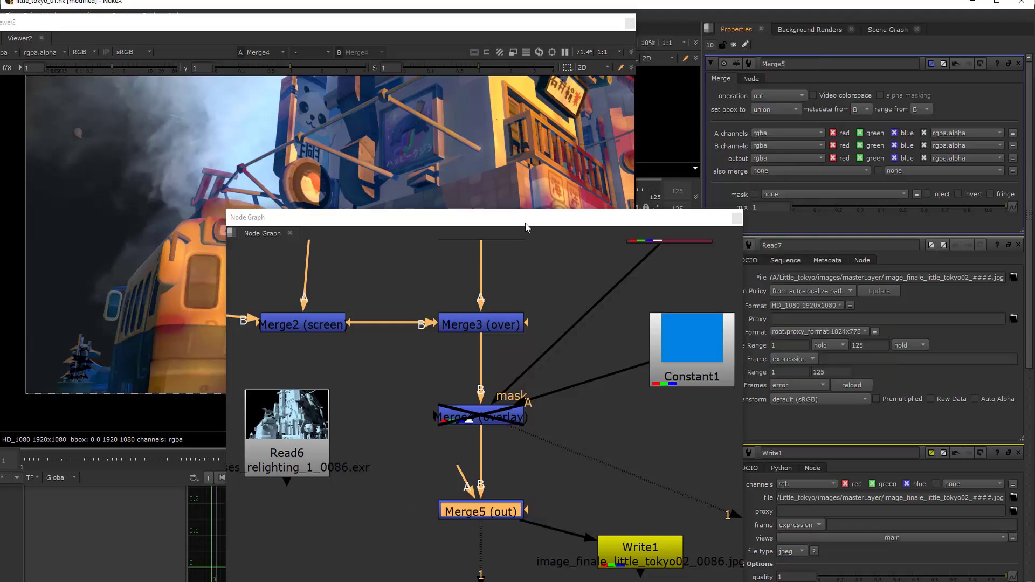
# Reconnect Read6 to the A input of Merge5 and set the merge operation to screen.
pyautogui.moveTo(526, 223); pyautogui.dragTo(530, 130)
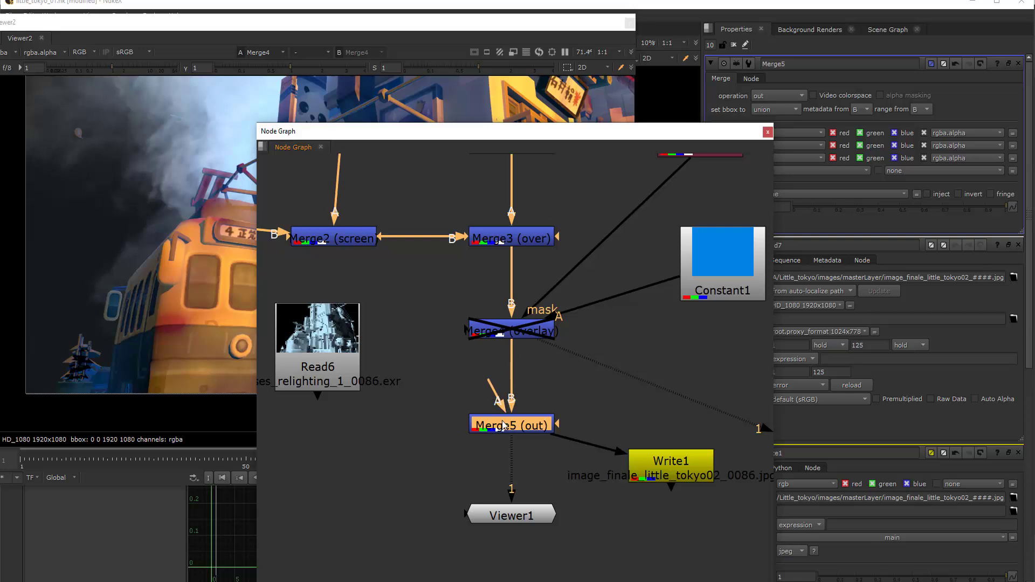
pyautogui.moveTo(491, 386); pyautogui.dragTo(342, 350)
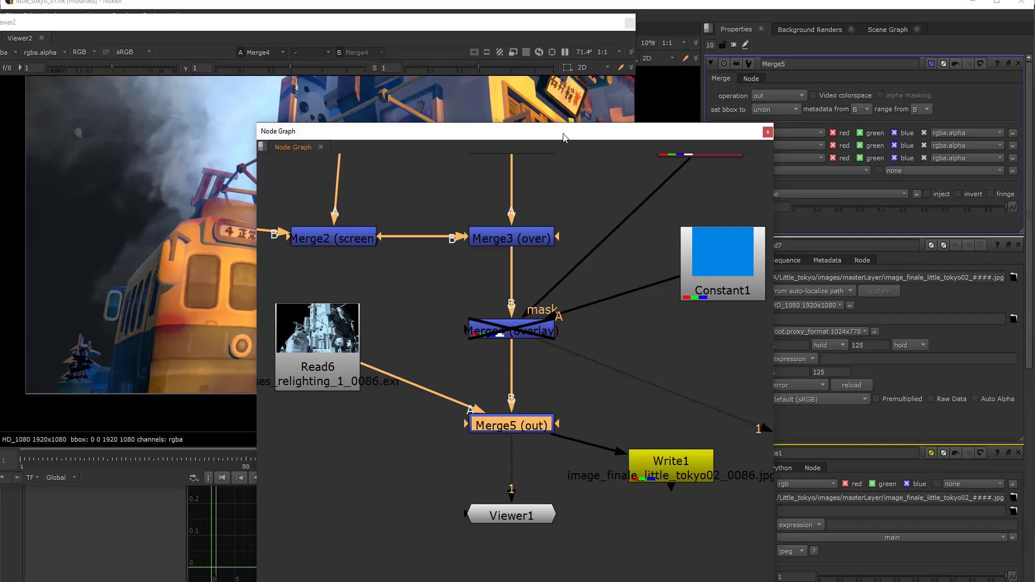
pyautogui.moveTo(513, 136); pyautogui.dragTo(417, 145)
pyautogui.click(792, 96)
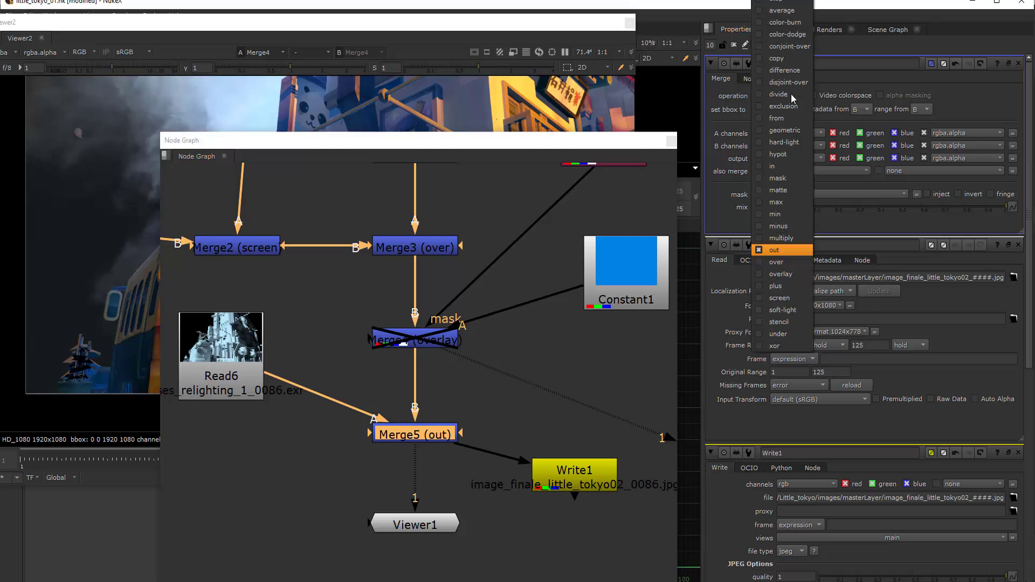
pyautogui.click(804, 301)
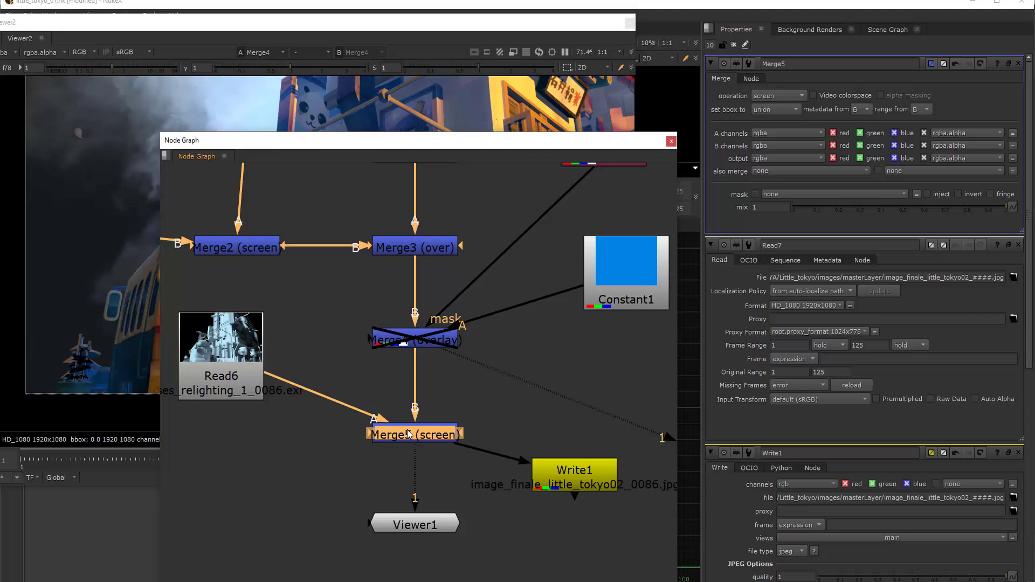
# Display Merge5 in Viewer2 and bring the whole viewer window into view to inspect the screen blend.
pyautogui.moveTo(333, 144); pyautogui.dragTo(354, 300)
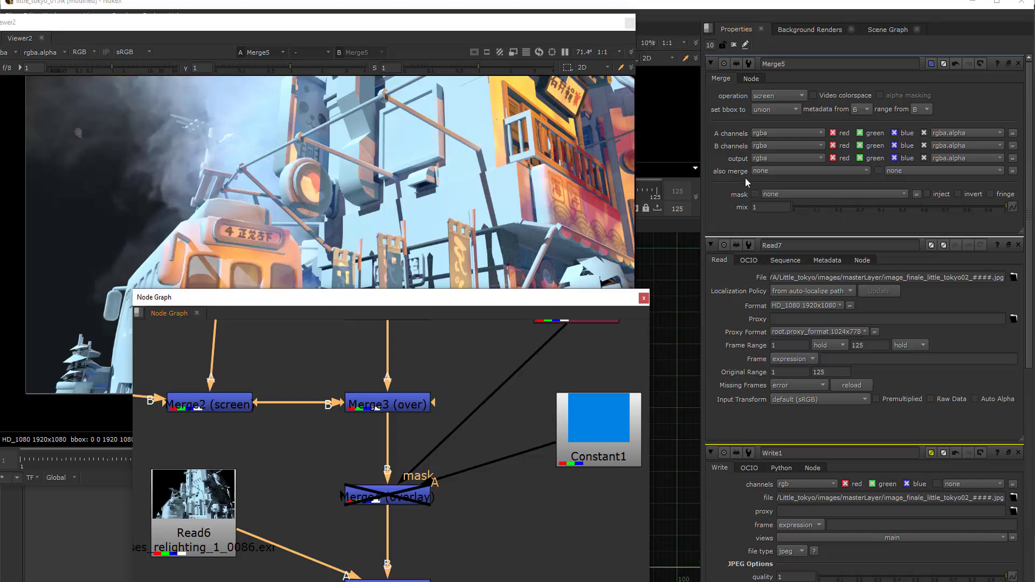
pyautogui.click(541, 34)
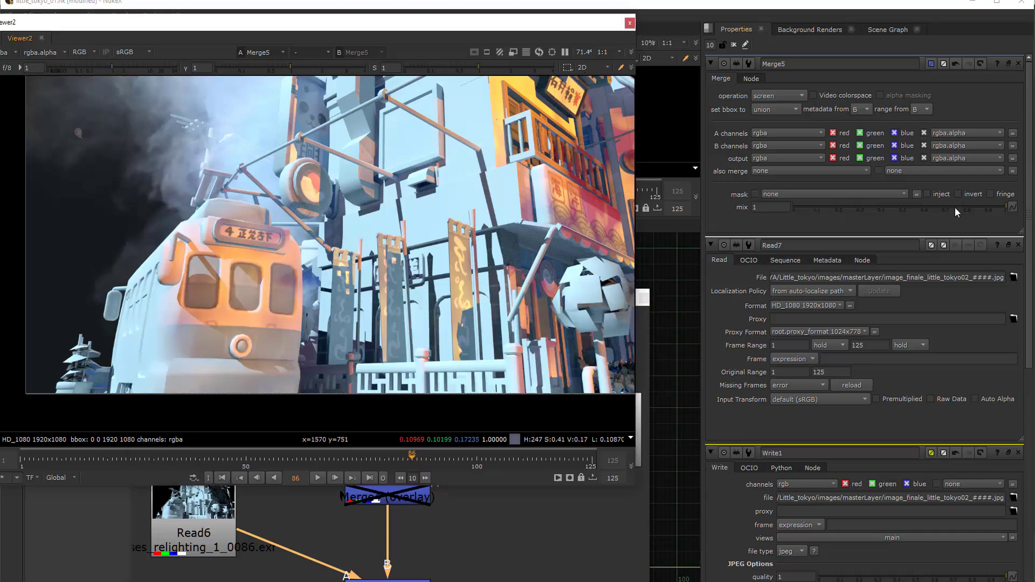
pyautogui.moveTo(955, 207); pyautogui.dragTo(1012, 235)
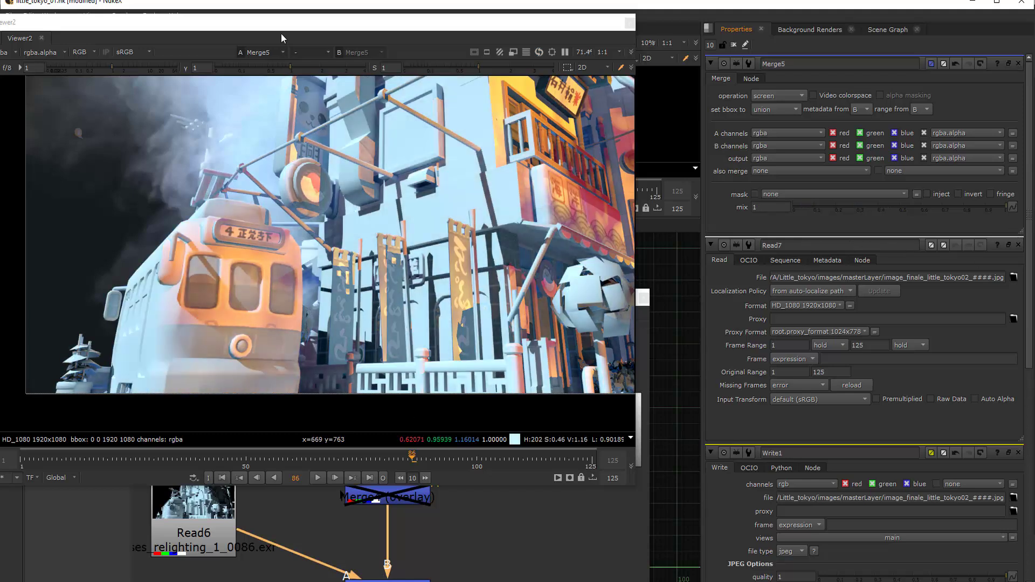
pyautogui.moveTo(282, 28); pyautogui.dragTo(352, 24)
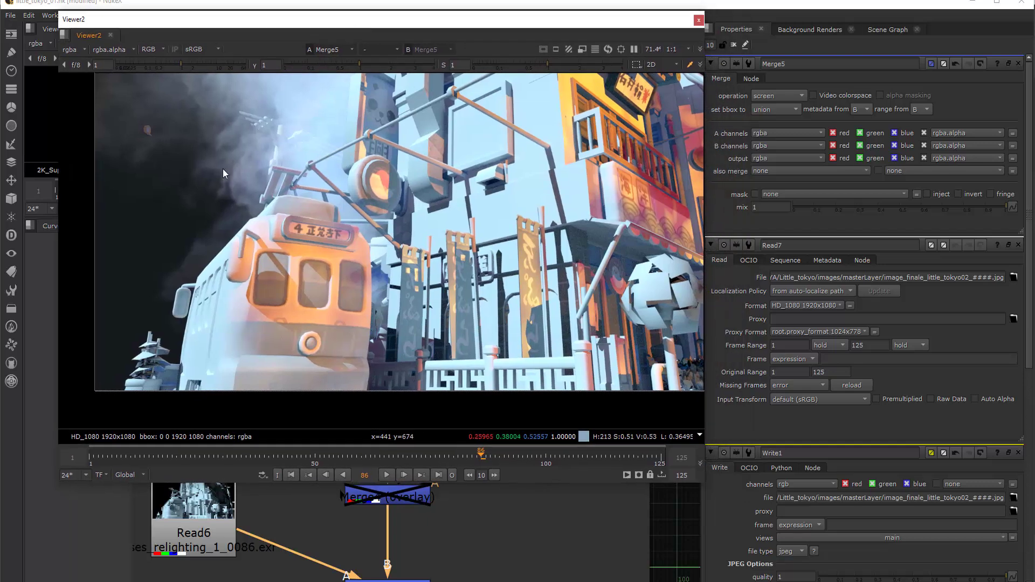
# Bring the Node Graph forward and set the operation of Merge5 to color-dodge.
pyautogui.click(112, 519)
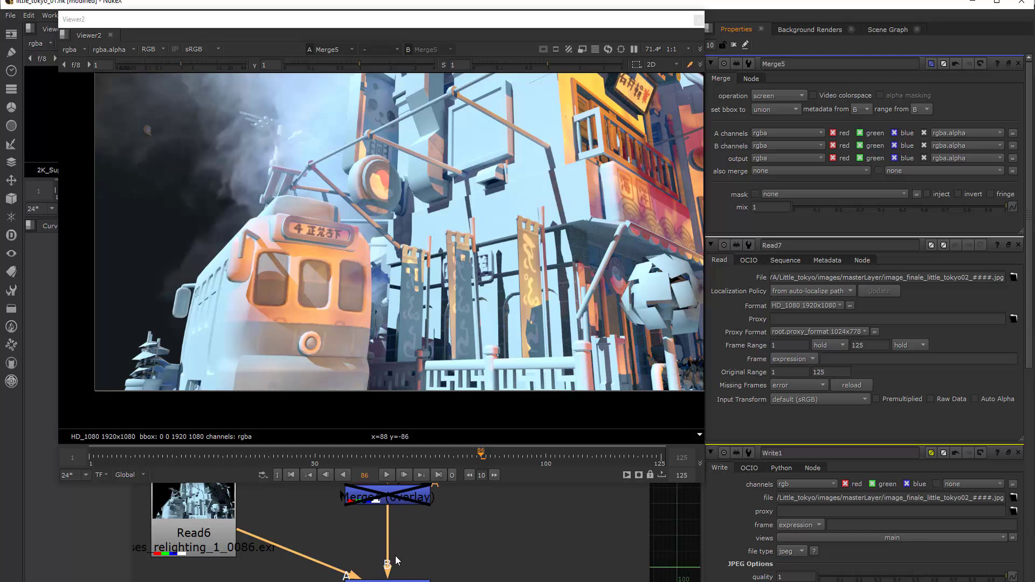
pyautogui.click(315, 509)
pyautogui.moveTo(356, 312); pyautogui.dragTo(372, 177)
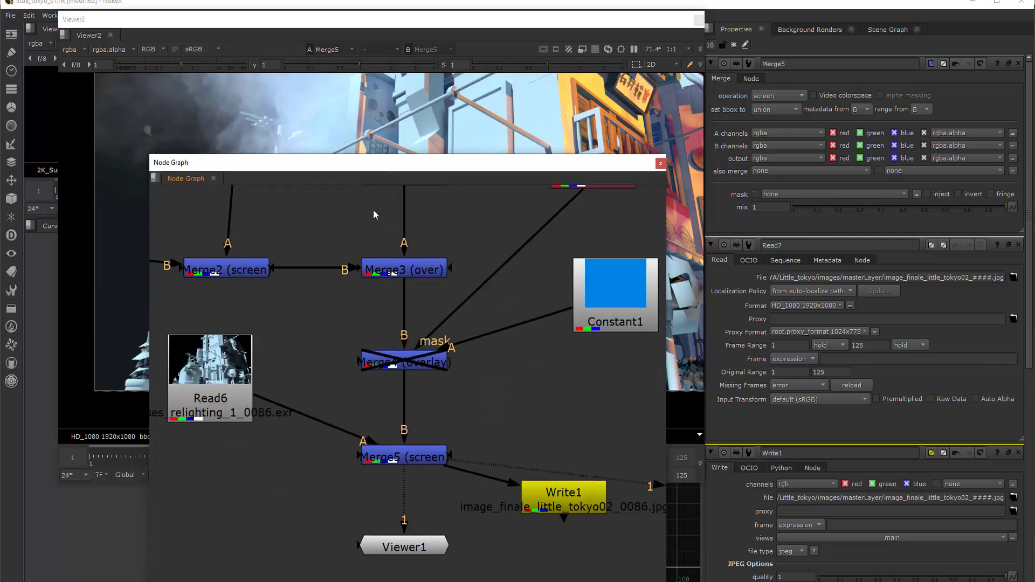
pyautogui.click(409, 457)
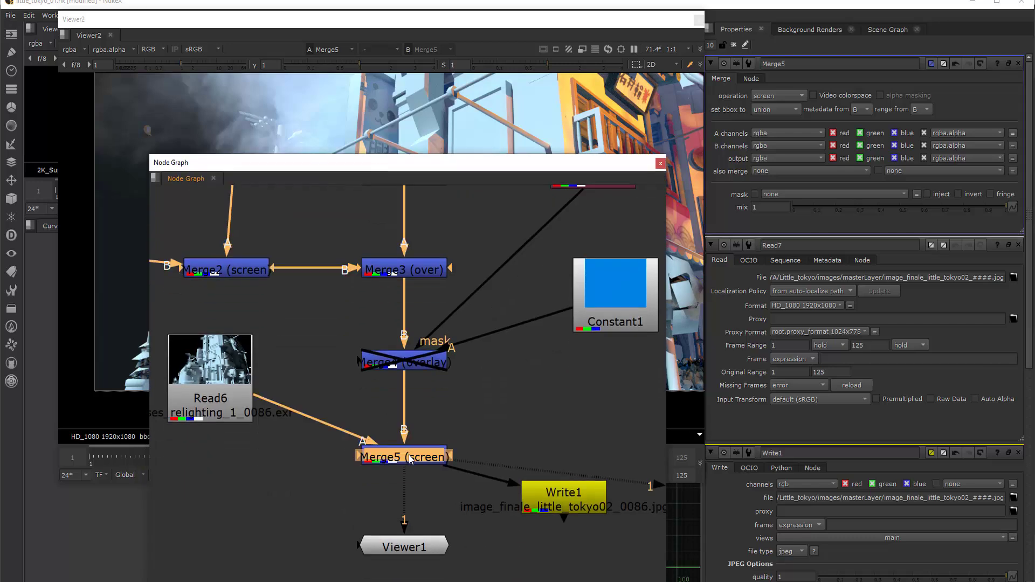
pyautogui.click(791, 94)
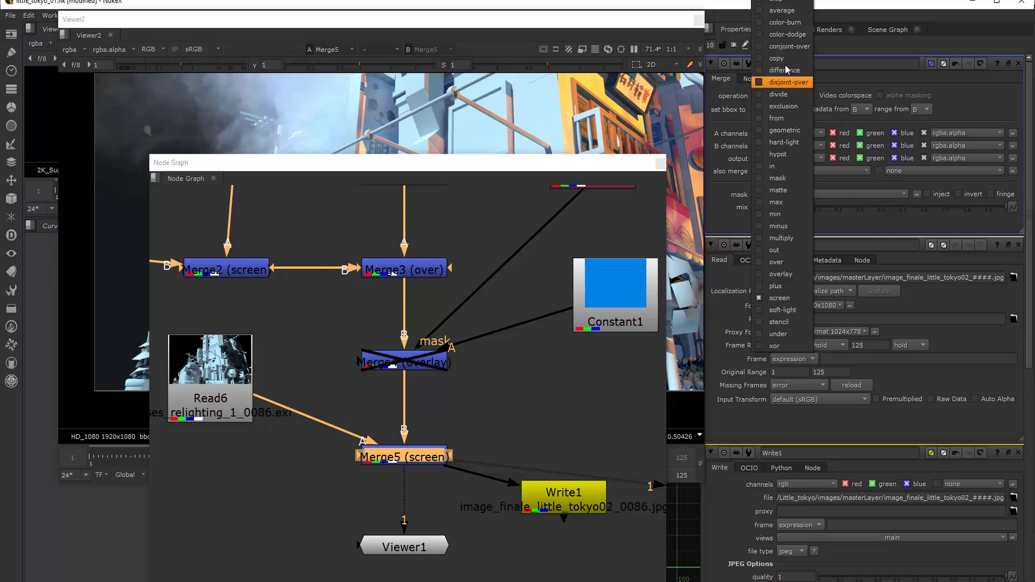
pyautogui.click(790, 34)
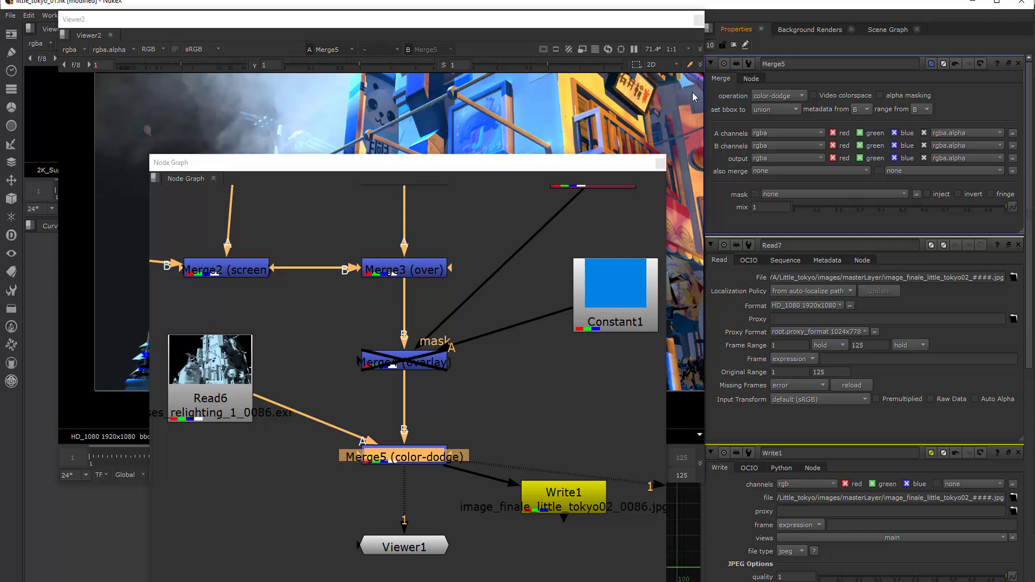
# Try a mix of 0.71 on the color-dodge blend of Merge5 while checking the viewer image, and return the mix to 1.
pyautogui.moveTo(509, 168); pyautogui.dragTo(823, 151)
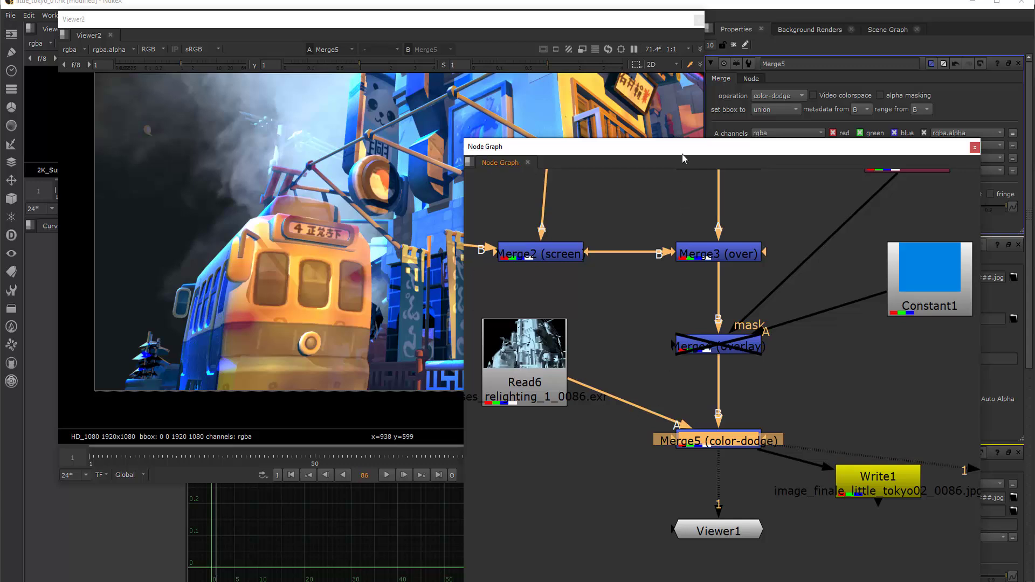
pyautogui.moveTo(682, 153); pyautogui.dragTo(369, 303)
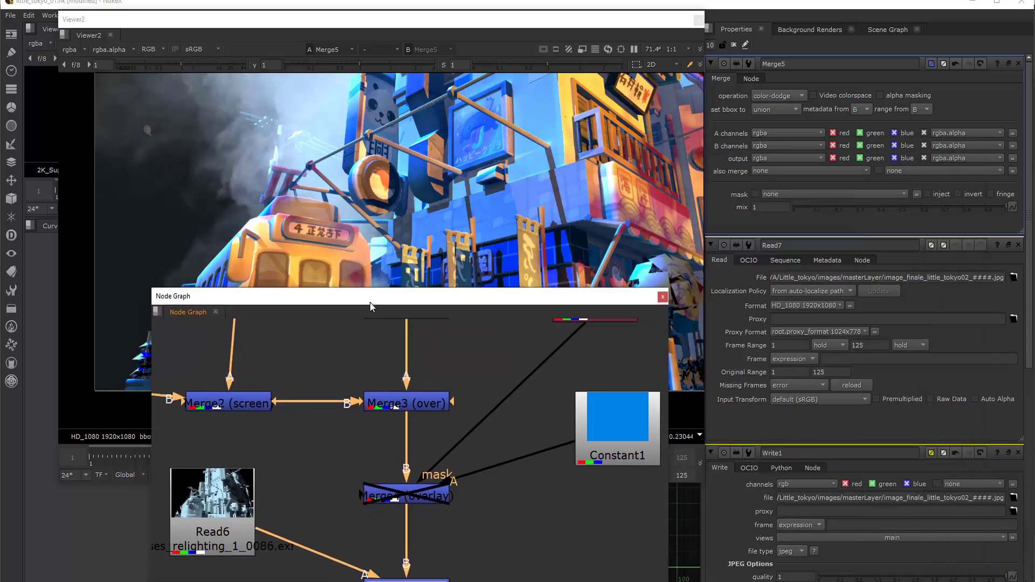
pyautogui.moveTo(936, 208)
pyautogui.mouseDown()
pyautogui.moveTo(859, 217)
pyautogui.moveTo(969, 212)
pyautogui.moveTo(881, 214)
pyautogui.moveTo(945, 214)
pyautogui.mouseUp()
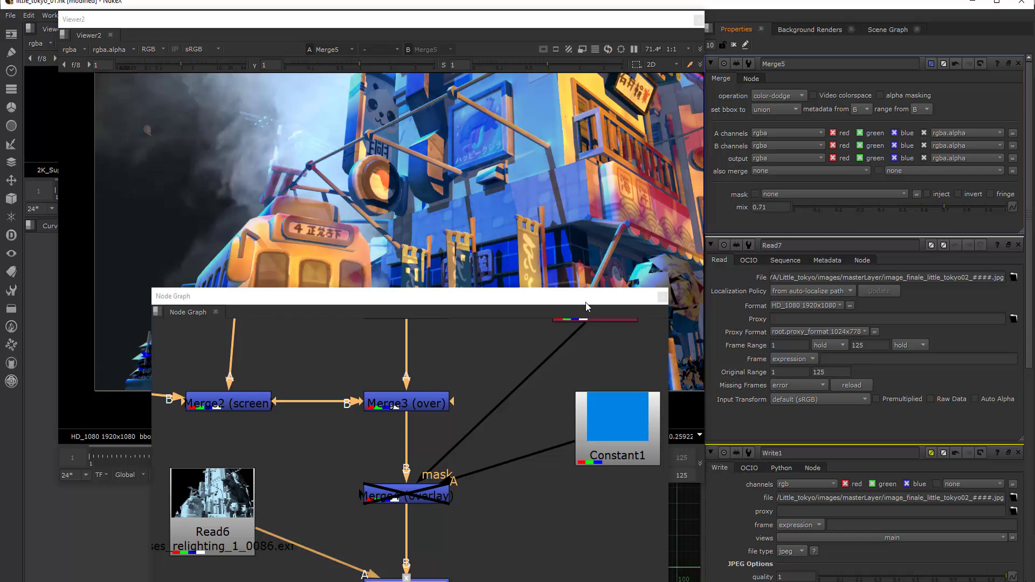
pyautogui.moveTo(594, 296); pyautogui.dragTo(717, 207)
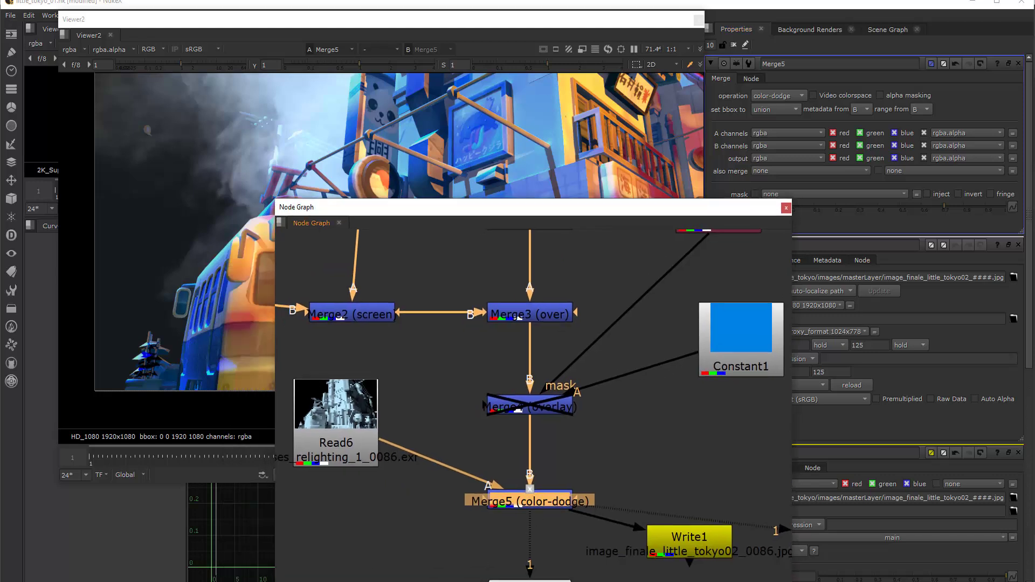
pyautogui.moveTo(945, 209); pyautogui.dragTo(1008, 210)
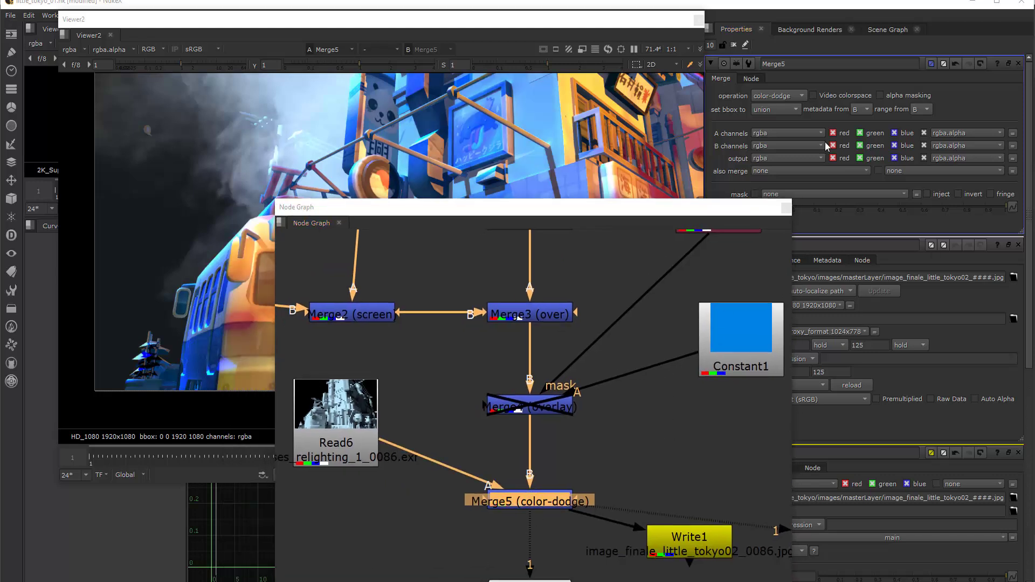
# Set the operation of Merge5 to soft-light with a mix of 1, and uncover the viewer image to inspect the blend.
pyautogui.click(773, 95)
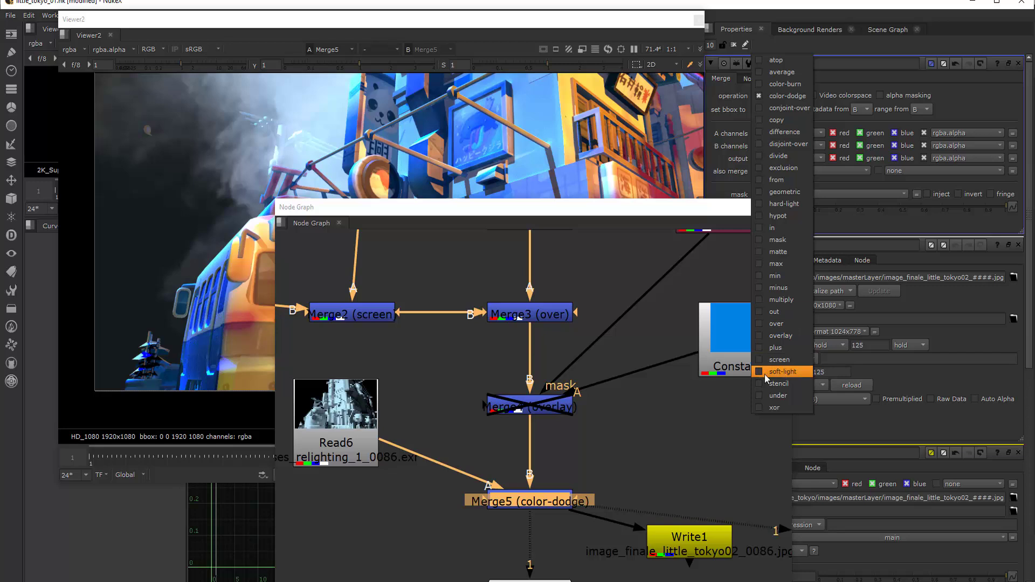
pyautogui.click(797, 372)
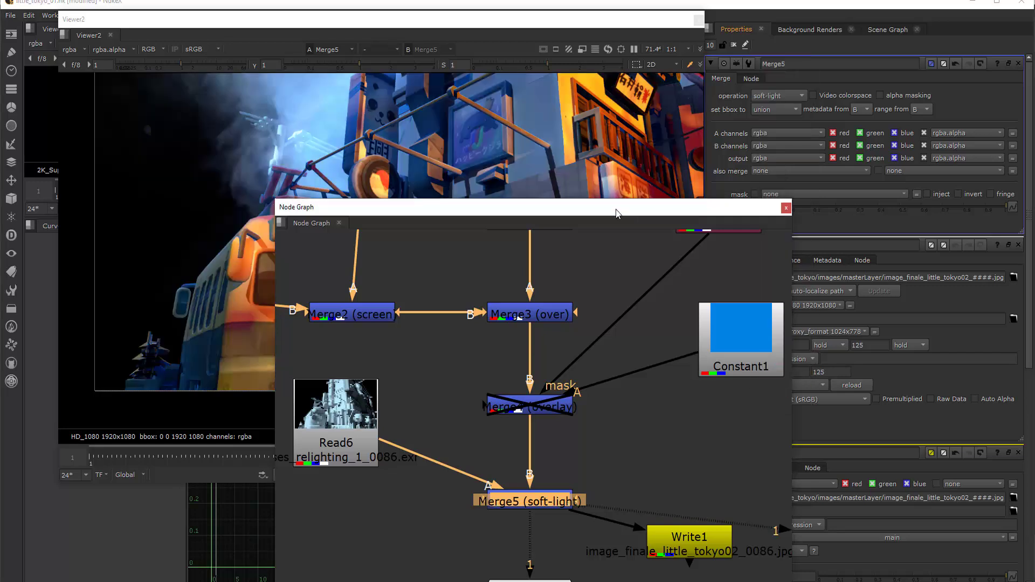
pyautogui.moveTo(618, 206); pyautogui.dragTo(506, 374)
pyautogui.moveTo(989, 208); pyautogui.dragTo(1014, 251)
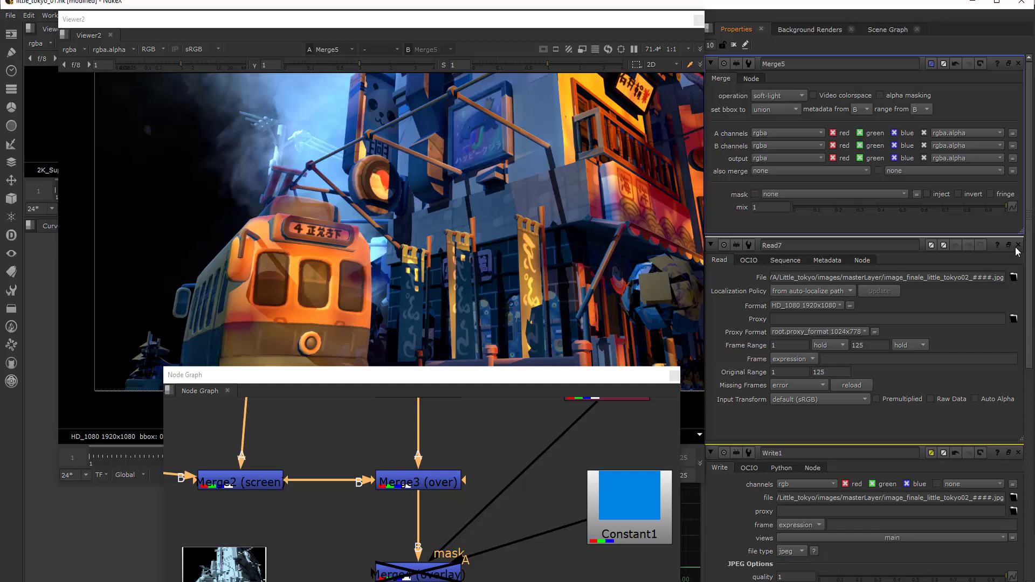
# Move the Node Graph window up behind Viewer2 and shorten the viewer window from its lower edge.
pyautogui.moveTo(499, 382); pyautogui.dragTo(467, 120)
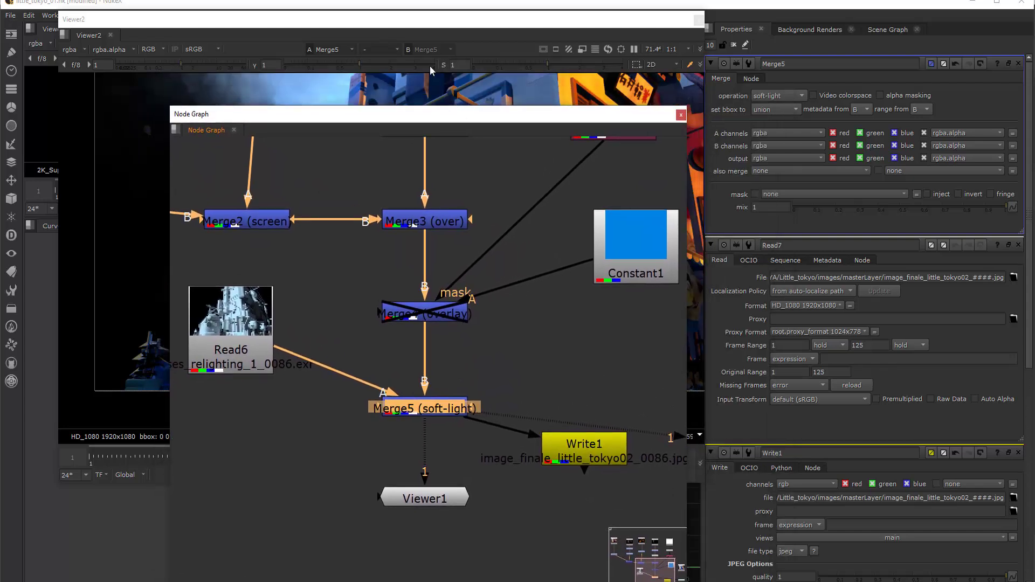
pyautogui.click(410, 25)
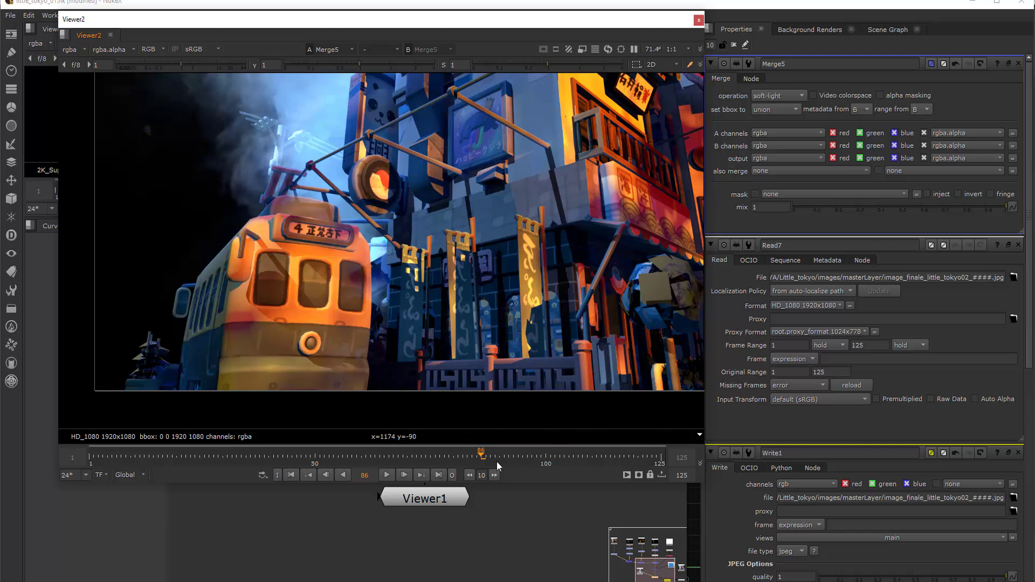
pyautogui.moveTo(514, 483); pyautogui.dragTo(480, 415)
# Move the Read6 node closer to Merge5 in the Node Graph and bring Viewer2 back to the front.
pyautogui.click(468, 458)
pyautogui.moveTo(468, 458); pyautogui.dragTo(491, 519, button='middle')
pyautogui.moveTo(262, 375); pyautogui.dragTo(305, 380)
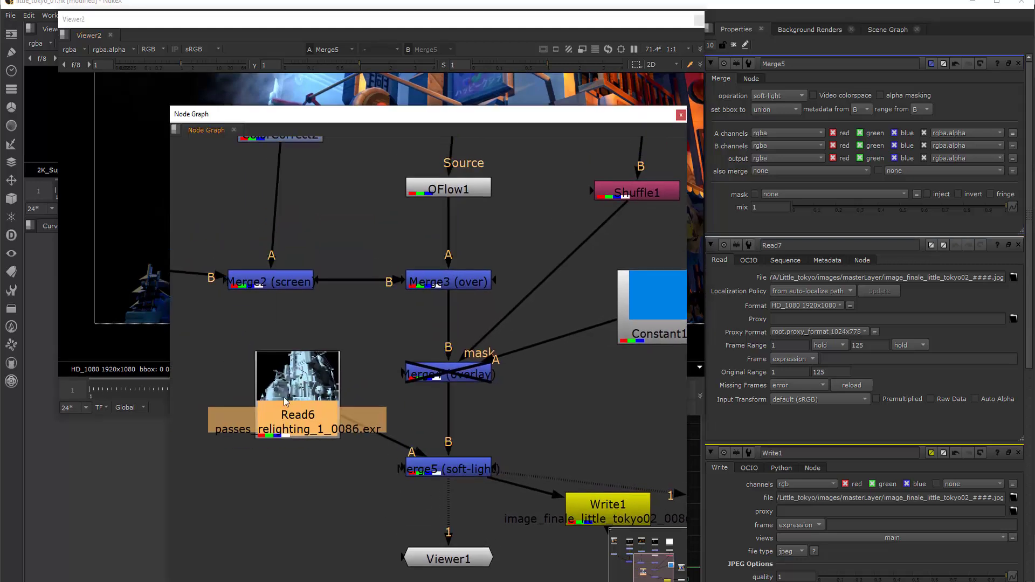
pyautogui.click(367, 20)
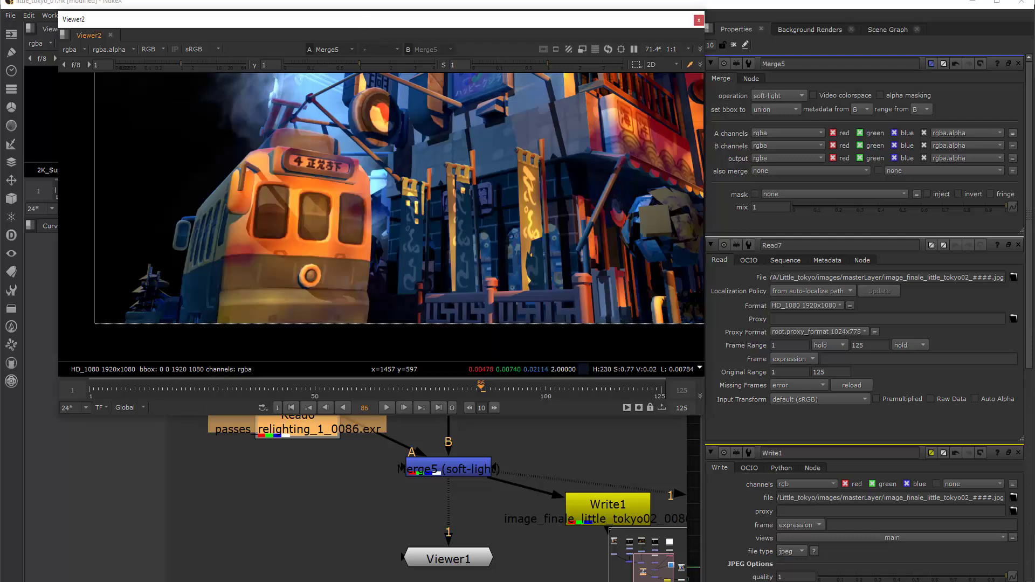